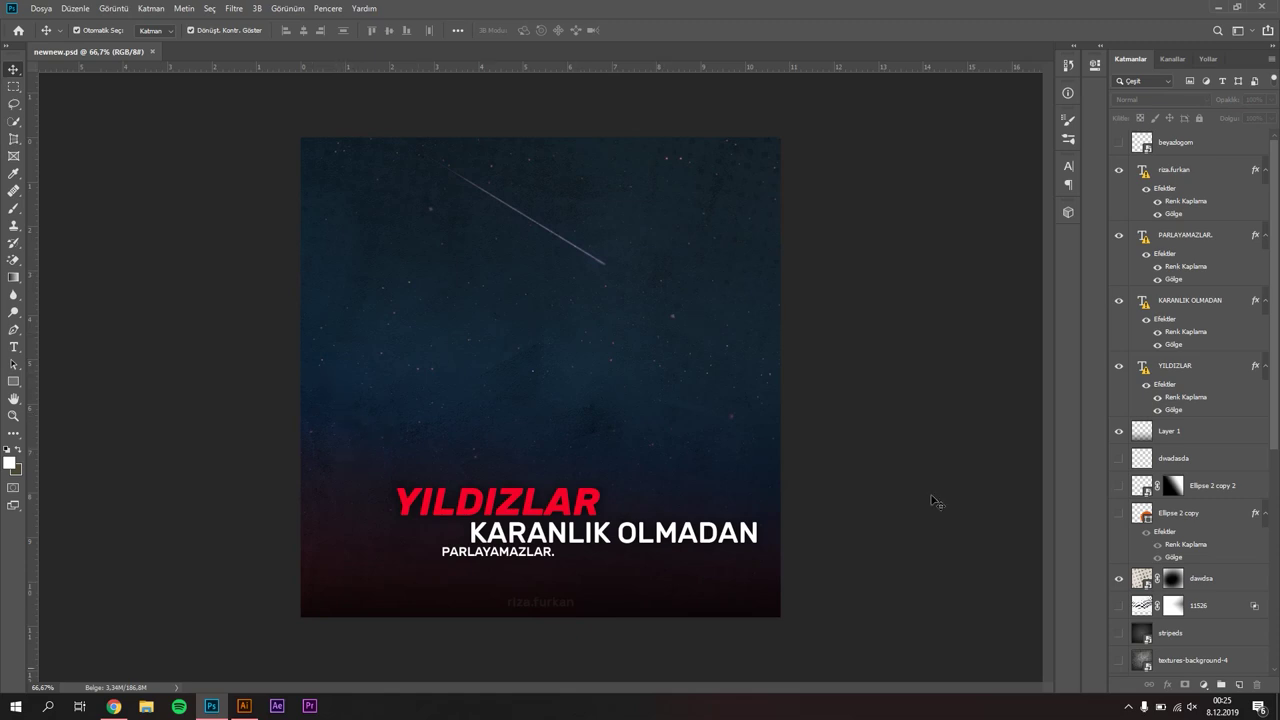
Create a new white 1080 × 1080 px document at resolution 100.
{"action": "scroll", "coordinate": [1200, 300], "scroll_direction": "down", "scroll_amount": 3}
{"action": "scroll", "coordinate": [1210, 270], "scroll_direction": "down", "scroll_amount": 3}
{"action": "scroll", "coordinate": [1220, 235], "scroll_direction": "down", "scroll_amount": 3}
{"action": "scroll", "coordinate": [1220, 235], "scroll_direction": "up", "scroll_amount": 5}
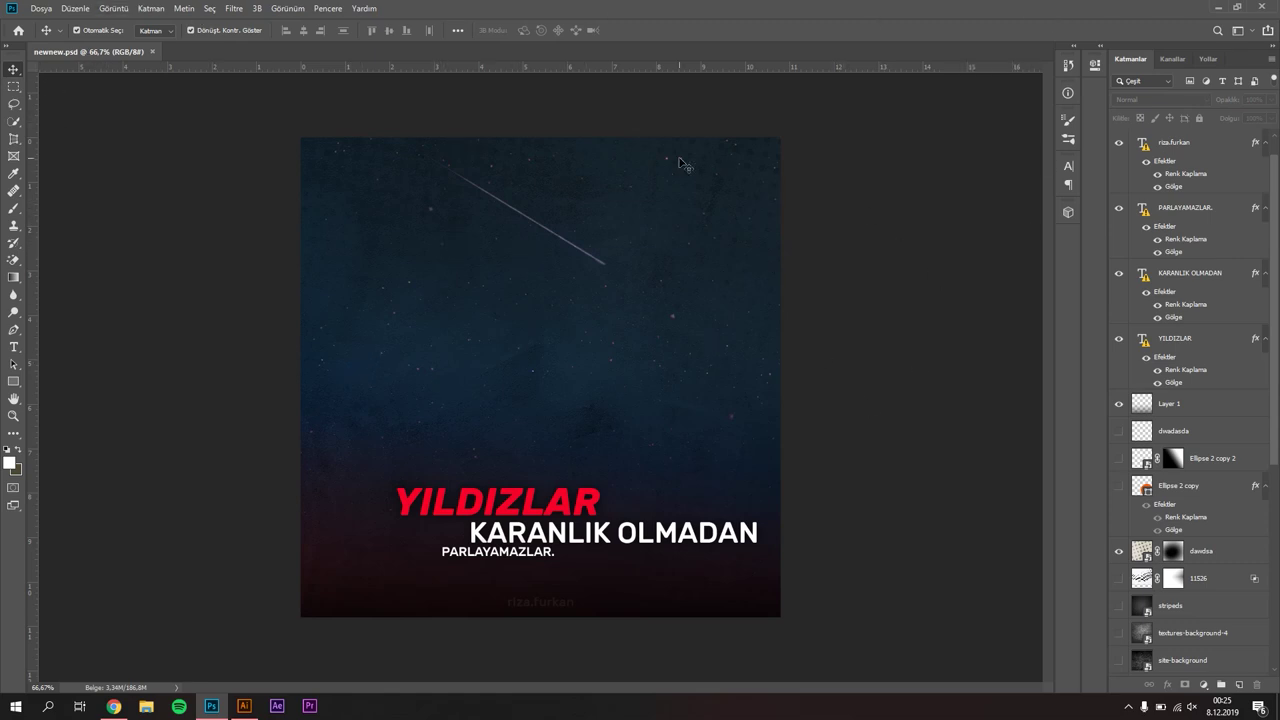
{"action": "left_click", "coordinate": [40, 9]}
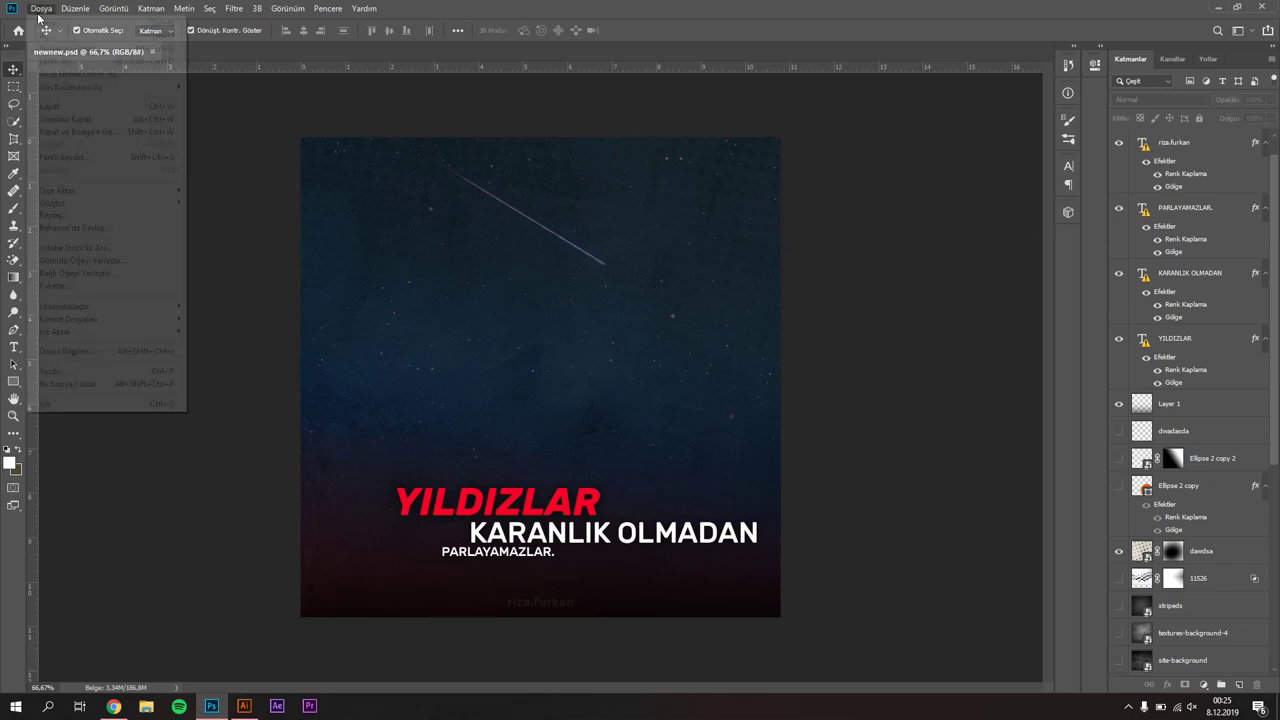
{"action": "left_click", "coordinate": [44, 22]}
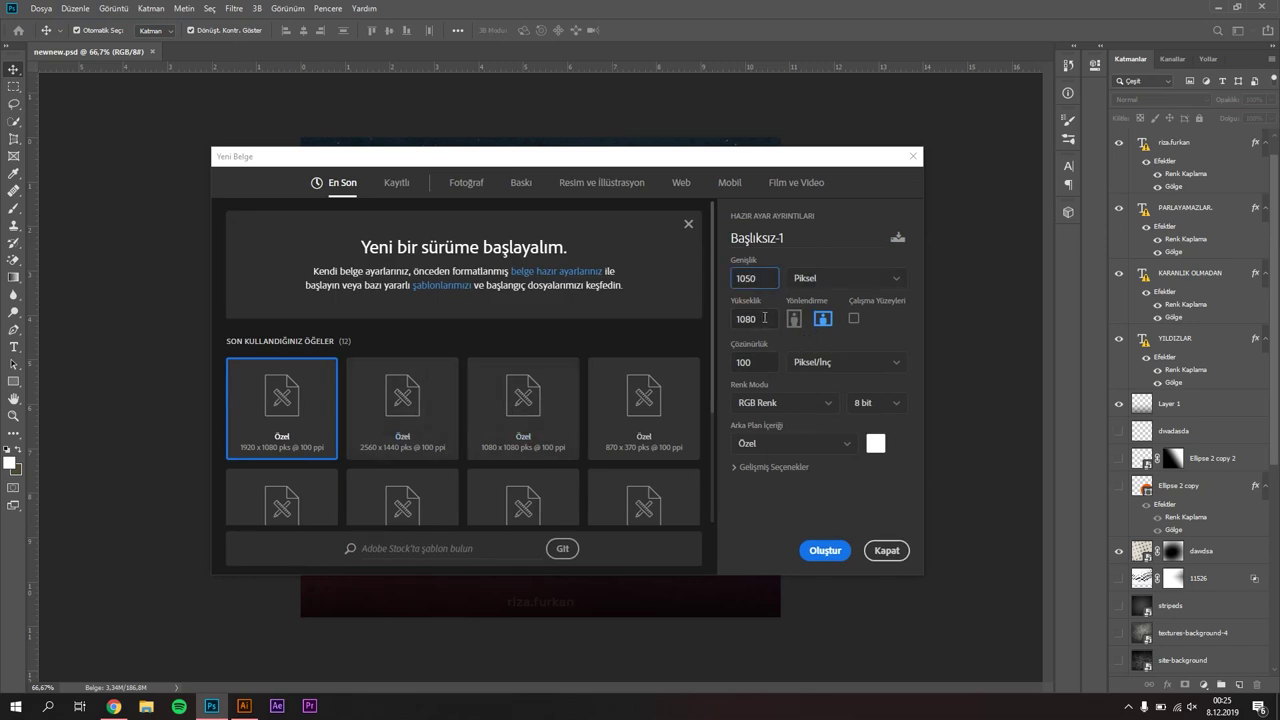
{"action": "key", "text": "Tab"}
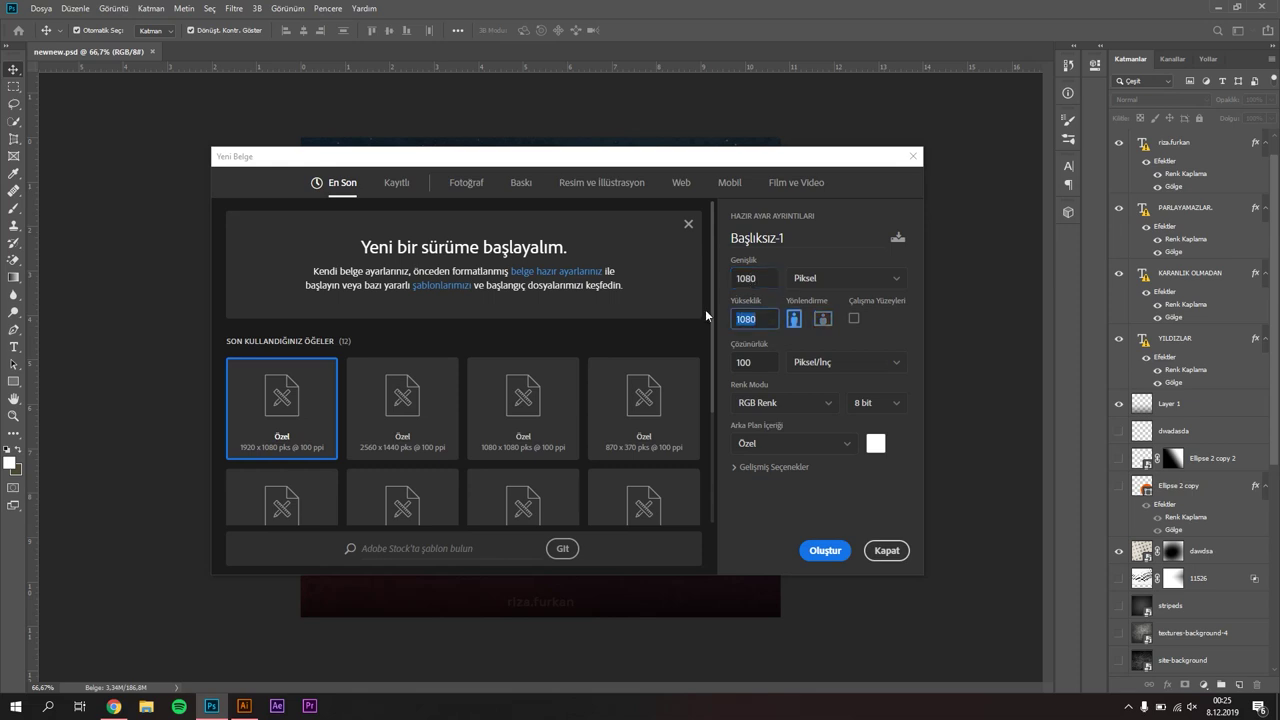
{"action": "key", "text": "Tab"}
{"action": "type", "text": "150"}
{"action": "type", "text": "100"}
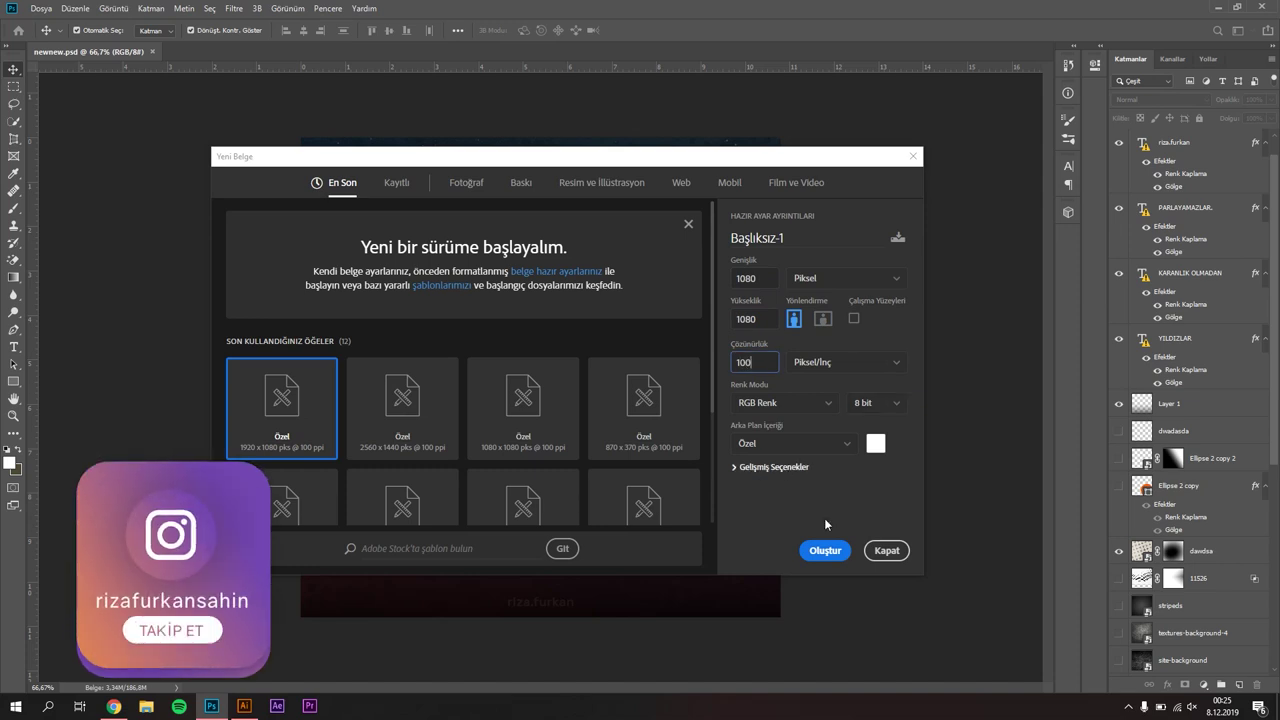
{"action": "left_click", "coordinate": [818, 550]}
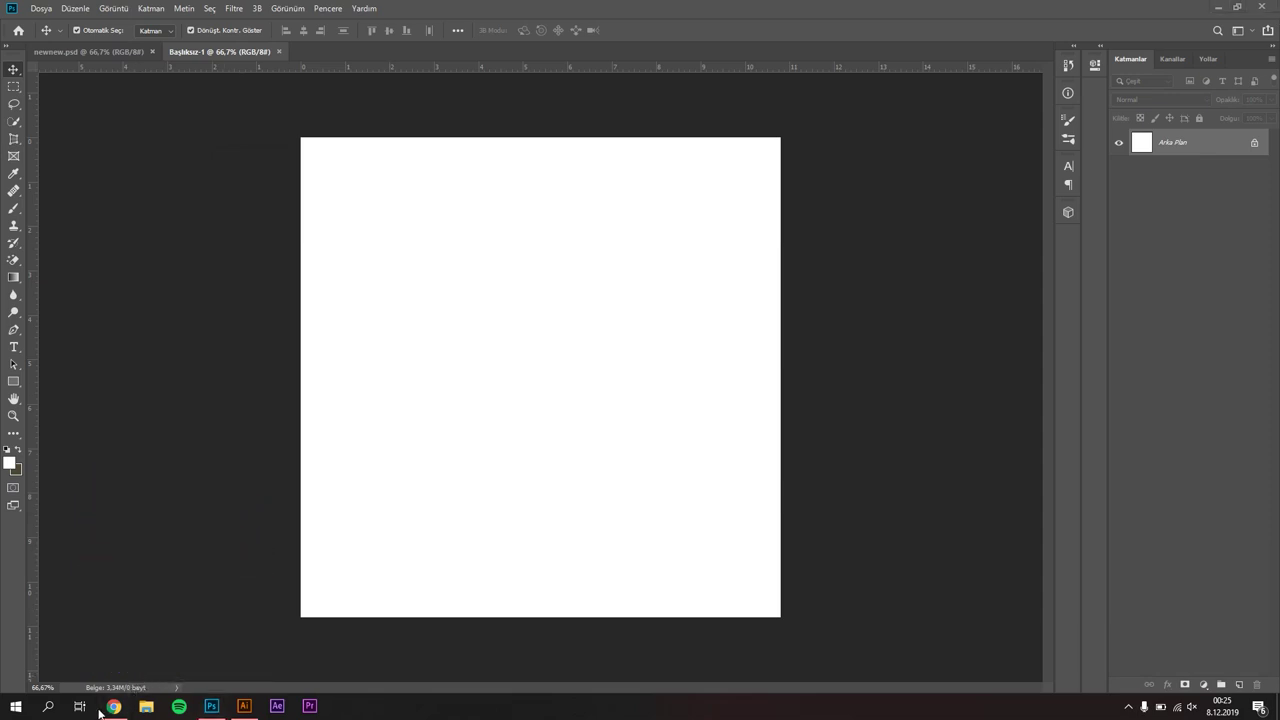
In the browser, close the remove.bg tab and load unsplash.com in a new tab.
{"action": "left_click", "coordinate": [106, 707]}
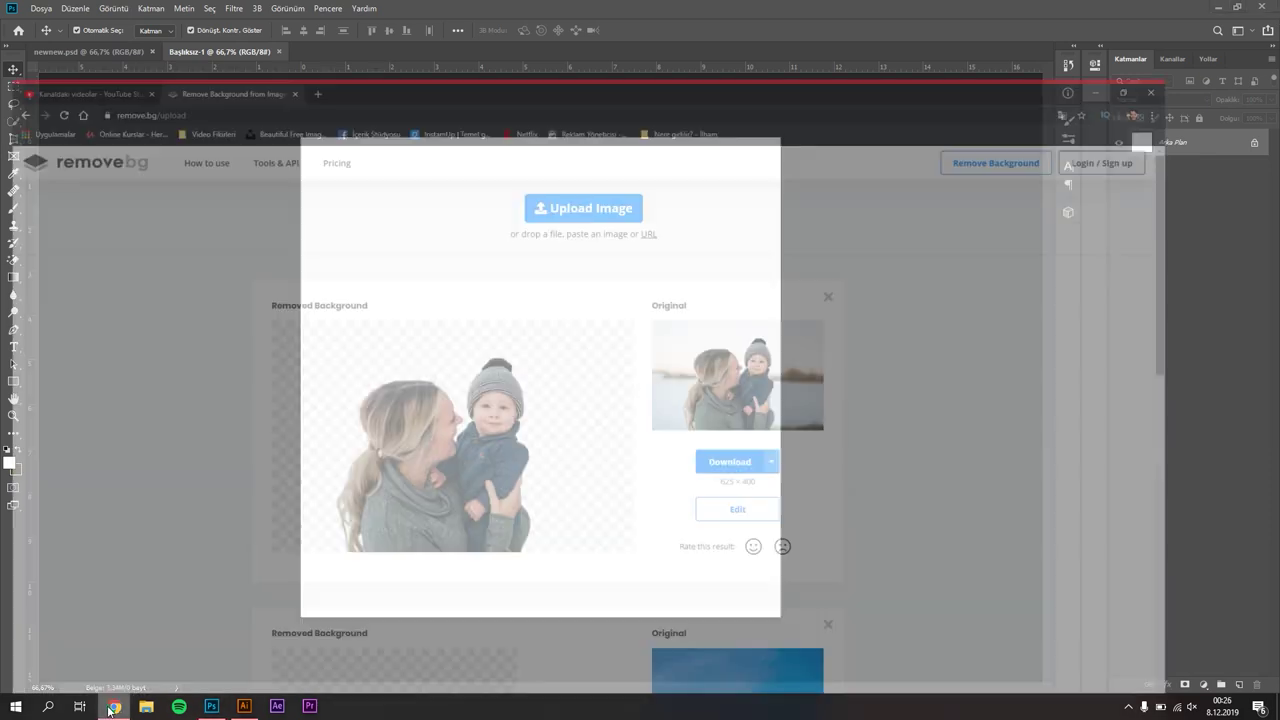
{"action": "middle_click", "coordinate": [220, 10]}
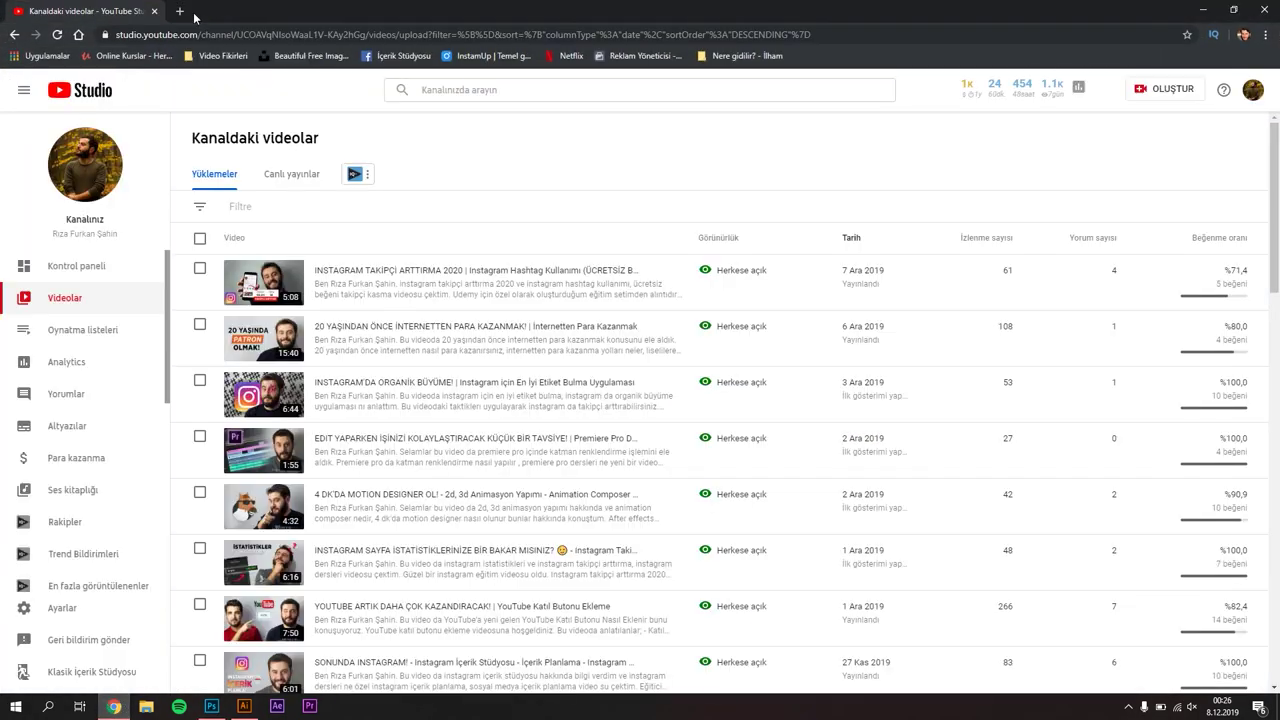
{"action": "left_click", "coordinate": [180, 11]}
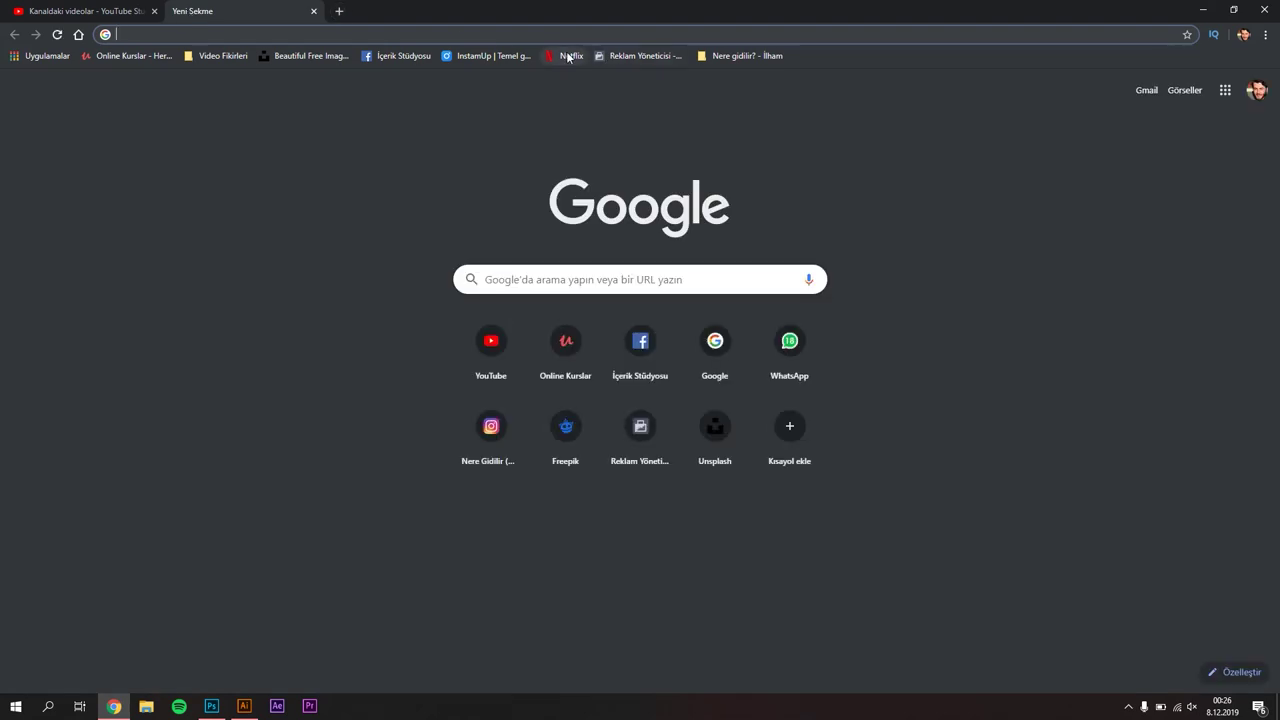
{"action": "type", "text": "unsplash."}
{"action": "key", "text": "Return"}
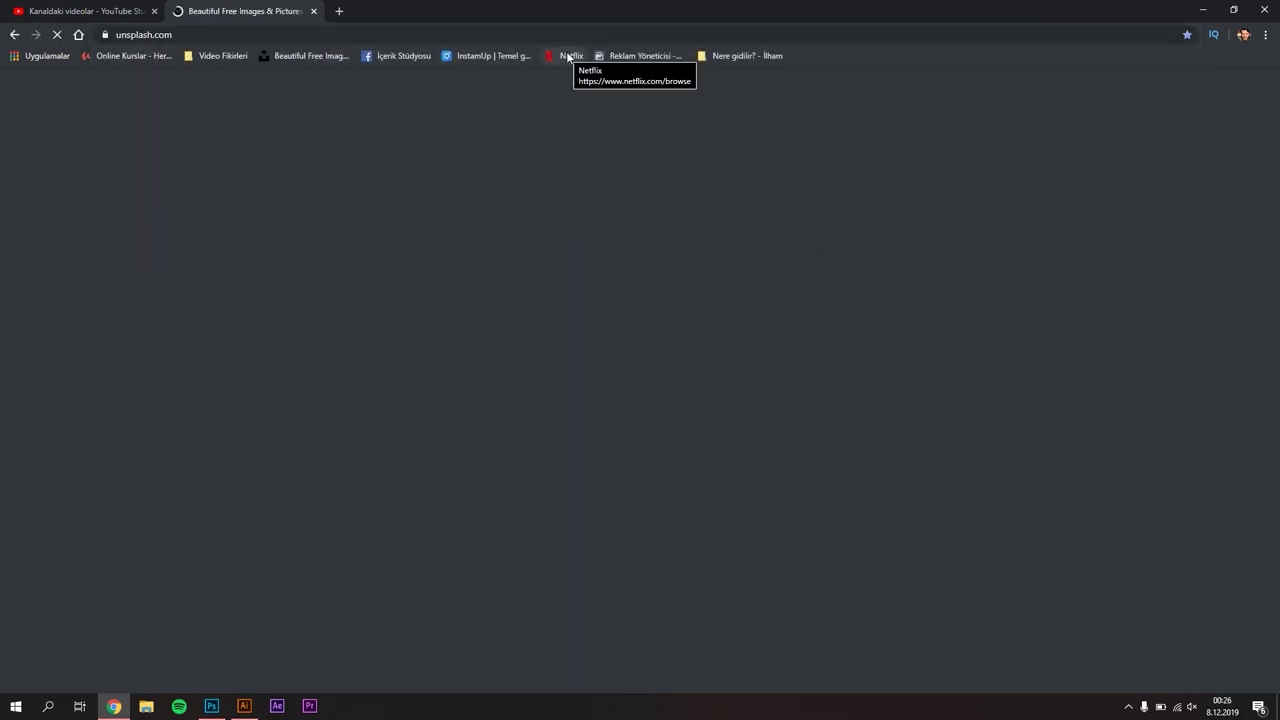
Open the misty forest photo on Unsplash and download it to the desktop.
{"action": "scroll", "coordinate": [626, 314], "scroll_direction": "down", "scroll_amount": 3}
{"action": "scroll", "coordinate": [591, 328], "scroll_direction": "down", "scroll_amount": 2}
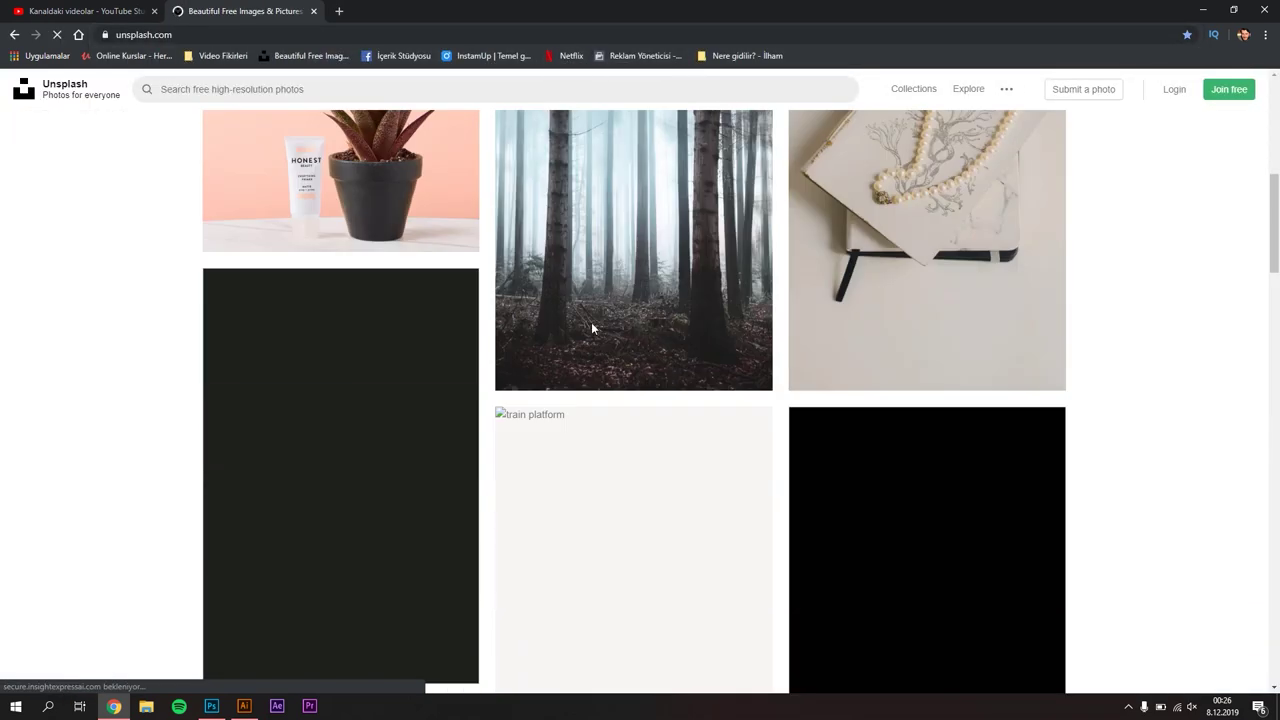
{"action": "left_click", "coordinate": [655, 260]}
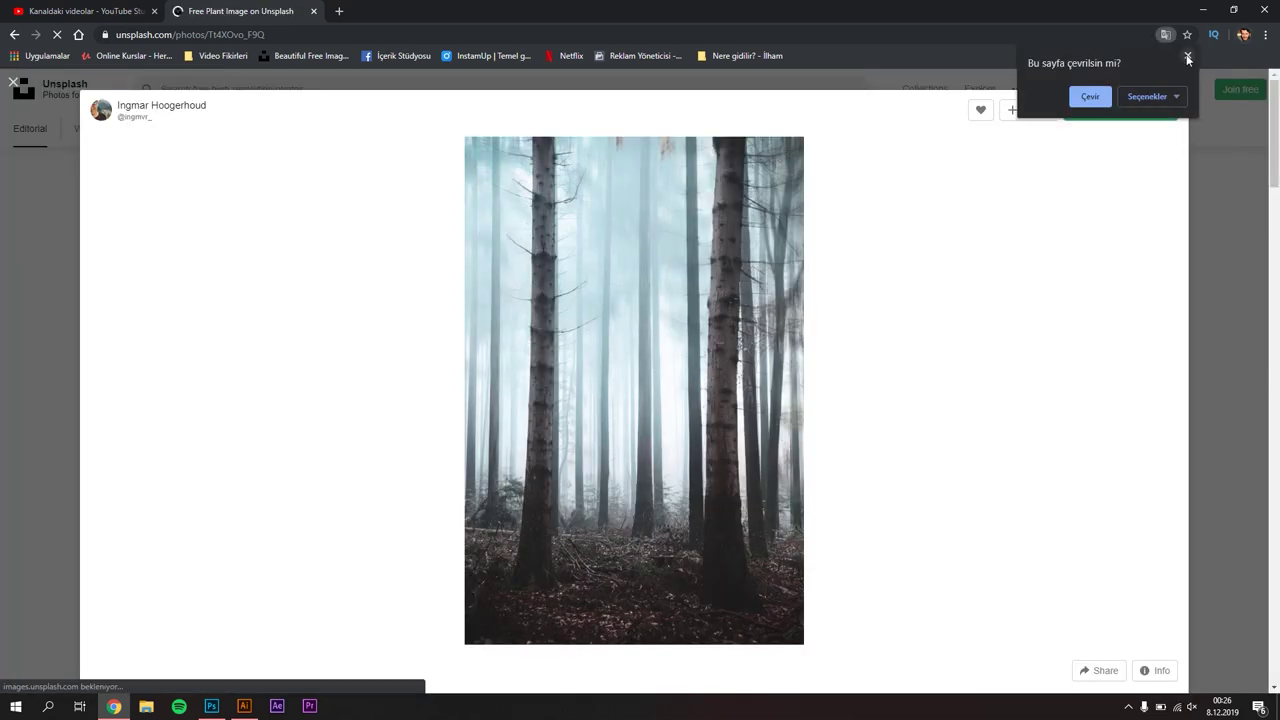
{"action": "left_click", "coordinate": [1188, 58]}
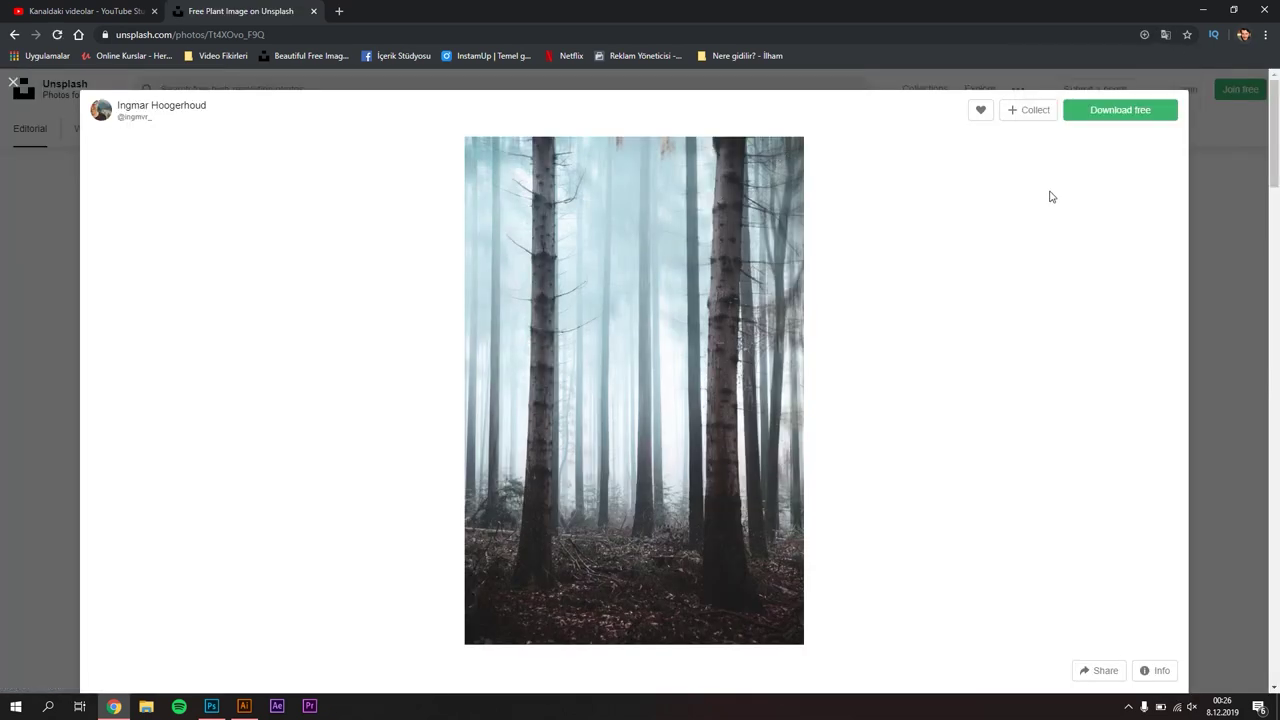
{"action": "left_click", "coordinate": [1117, 112]}
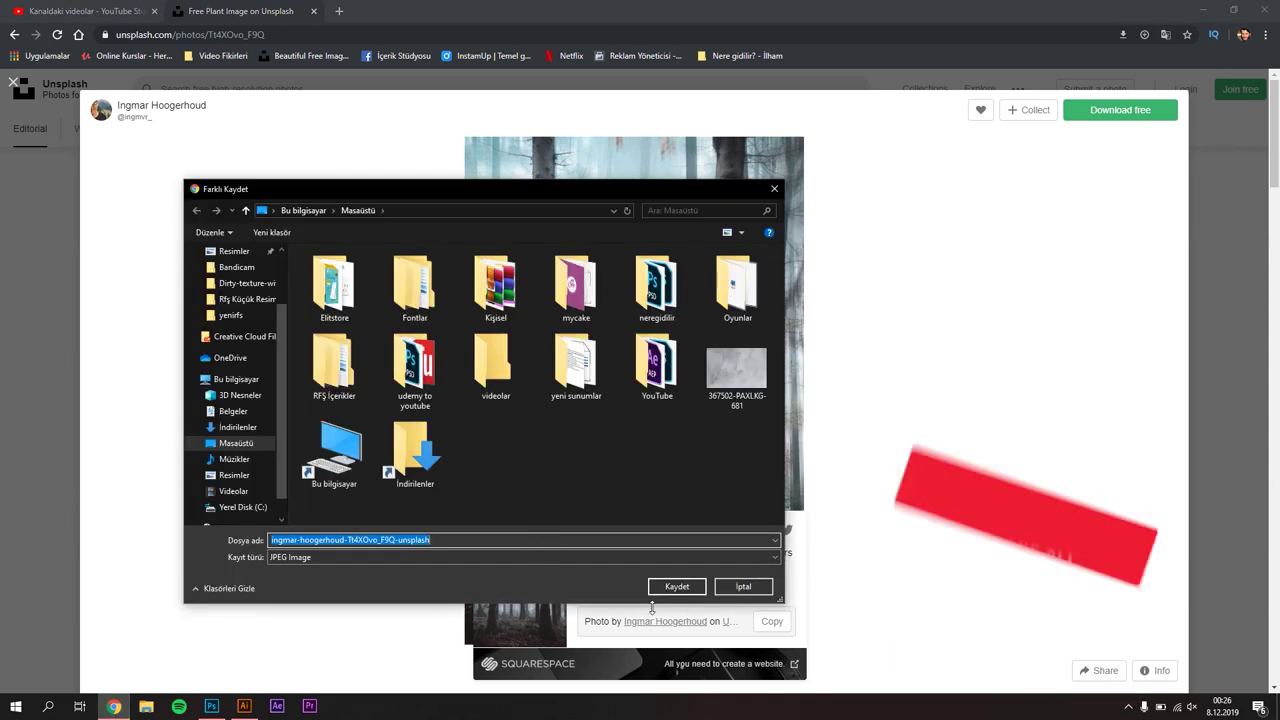
{"action": "left_click", "coordinate": [677, 586]}
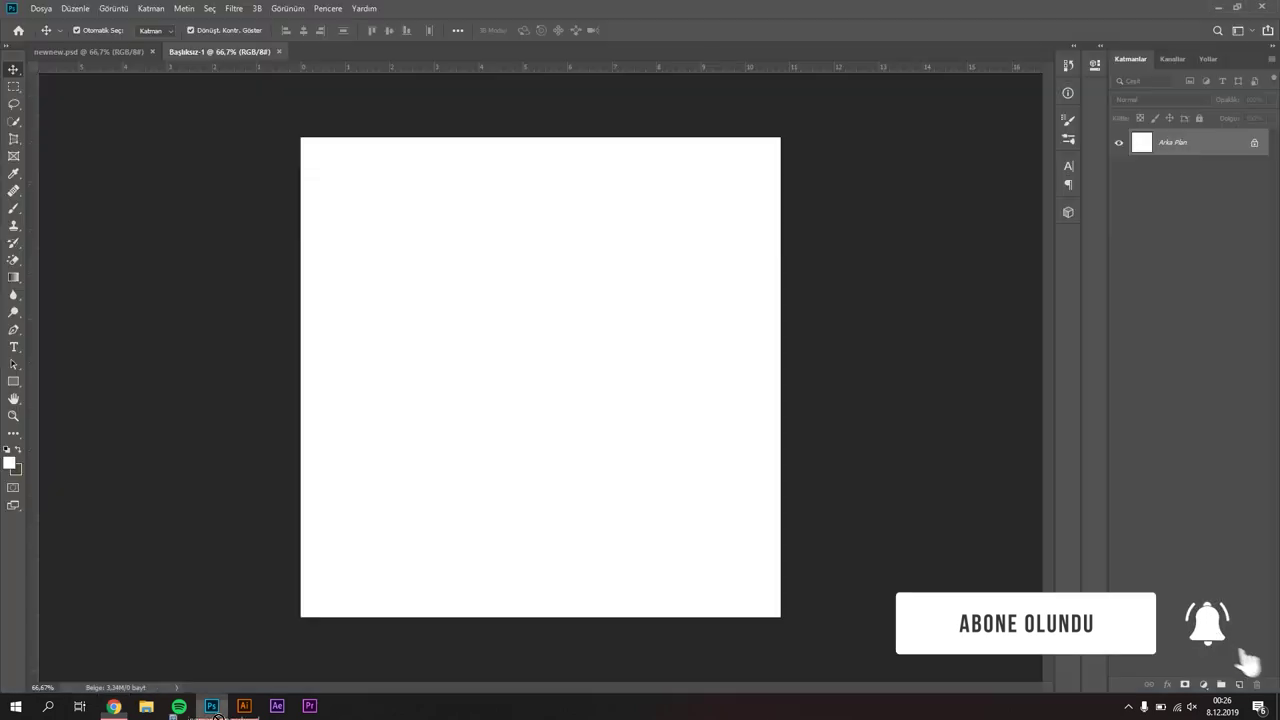
{"action": "left_click", "coordinate": [211, 706]}
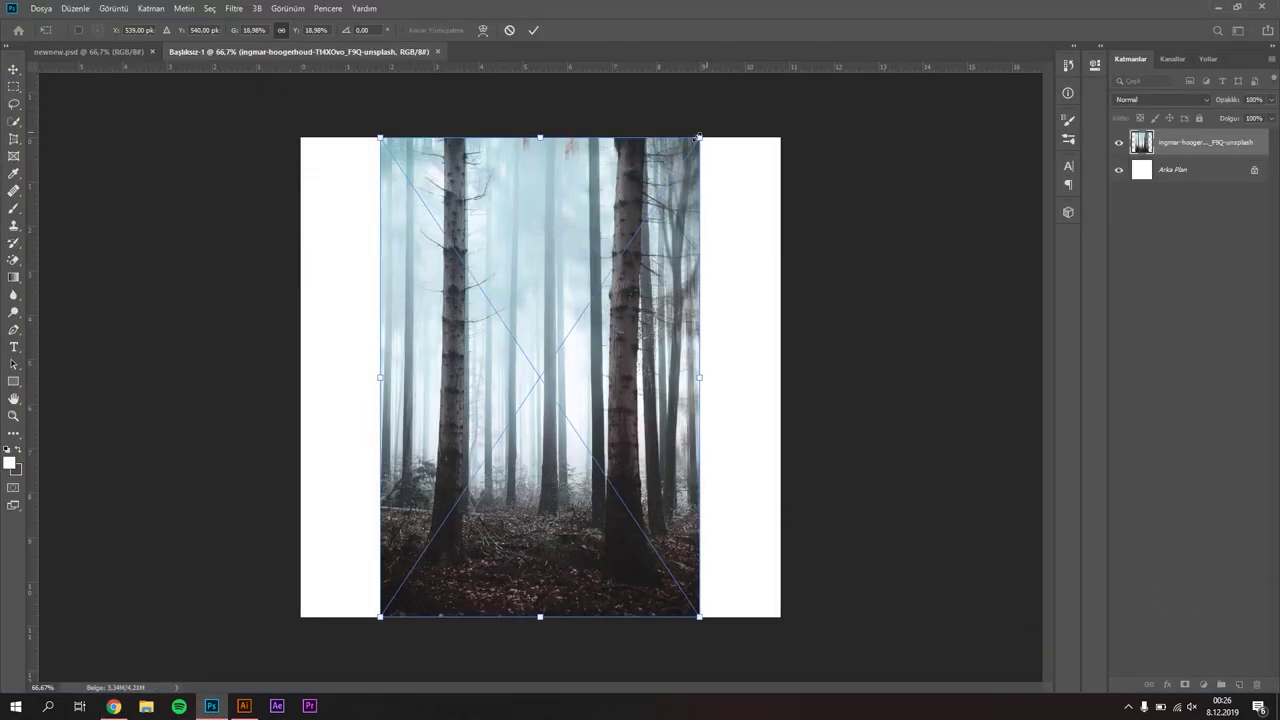
Scale the placed forest photo up until it covers the whole 1080 square canvas.
{"action": "left_click_drag", "start_coordinate": [699, 139], "coordinate": [780, 72]}
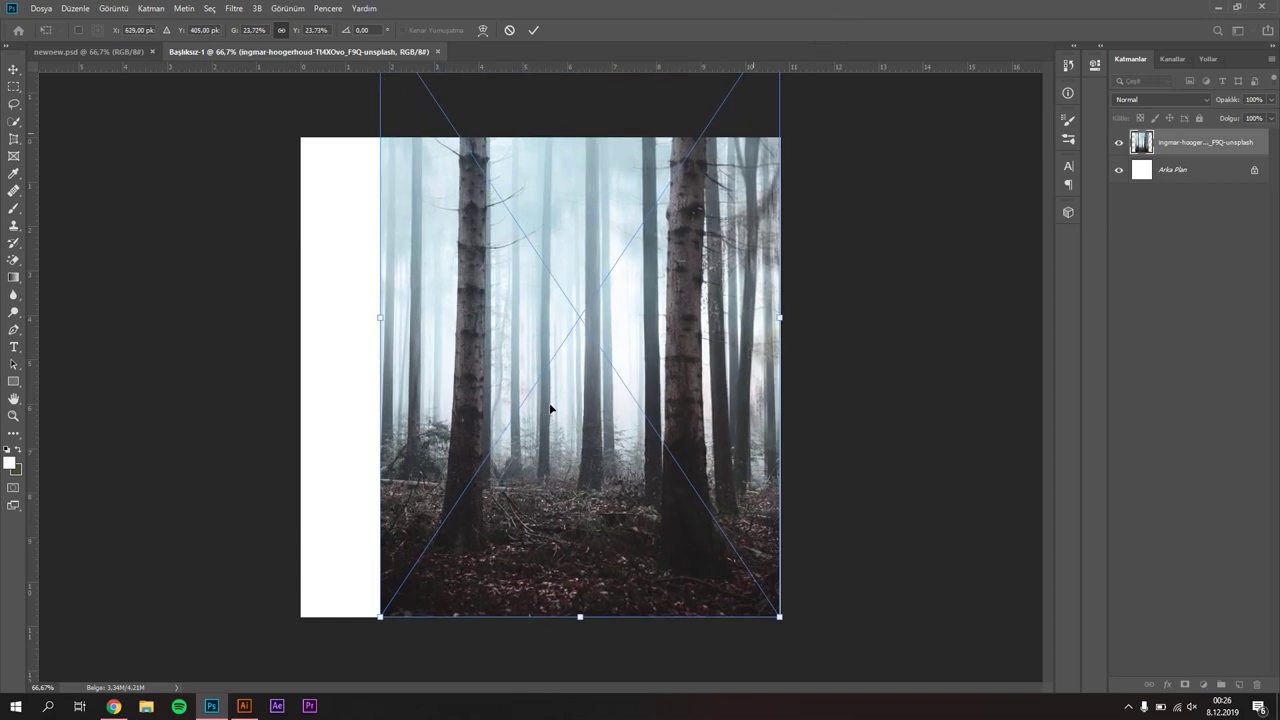
{"action": "left_click_drag", "start_coordinate": [380, 617], "coordinate": [287, 695]}
{"action": "left_click_drag", "start_coordinate": [514, 486], "coordinate": [525, 381]}
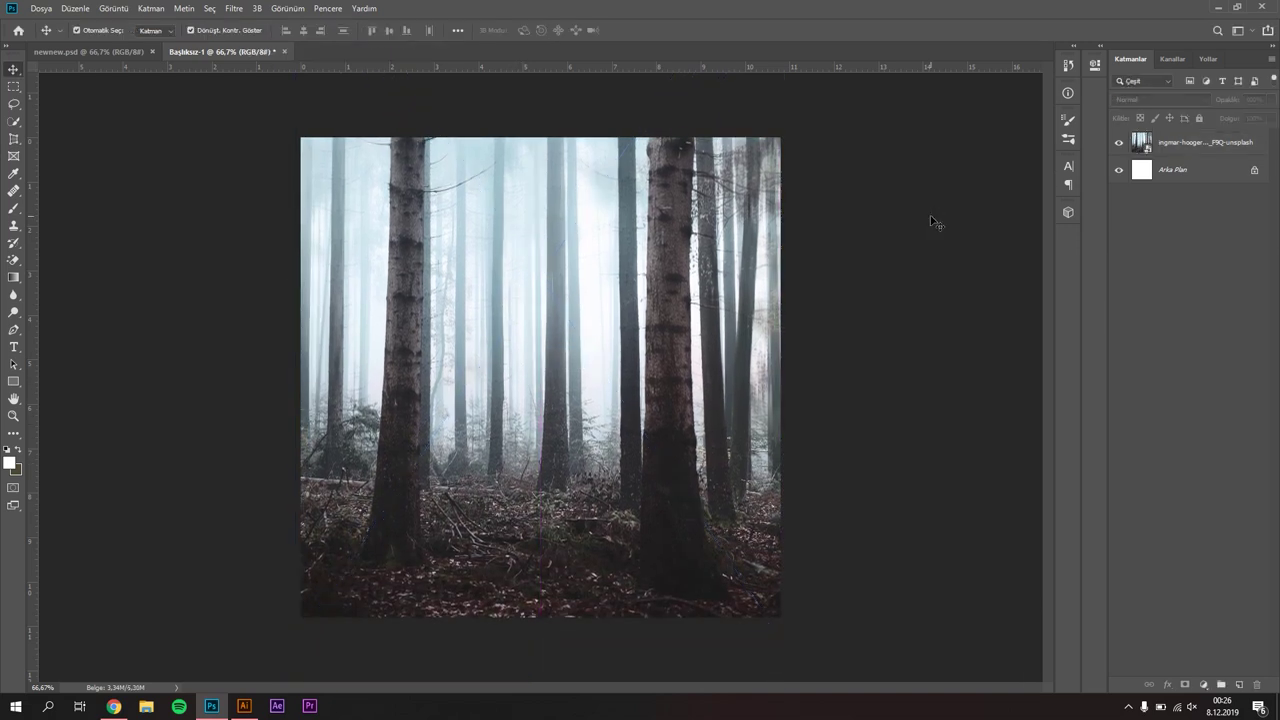
In newnew.psd, toggle the 367502-PAXLKG-681 texture layer off and on to compare, then minimise Photoshop.
{"action": "left_click", "coordinate": [132, 51]}
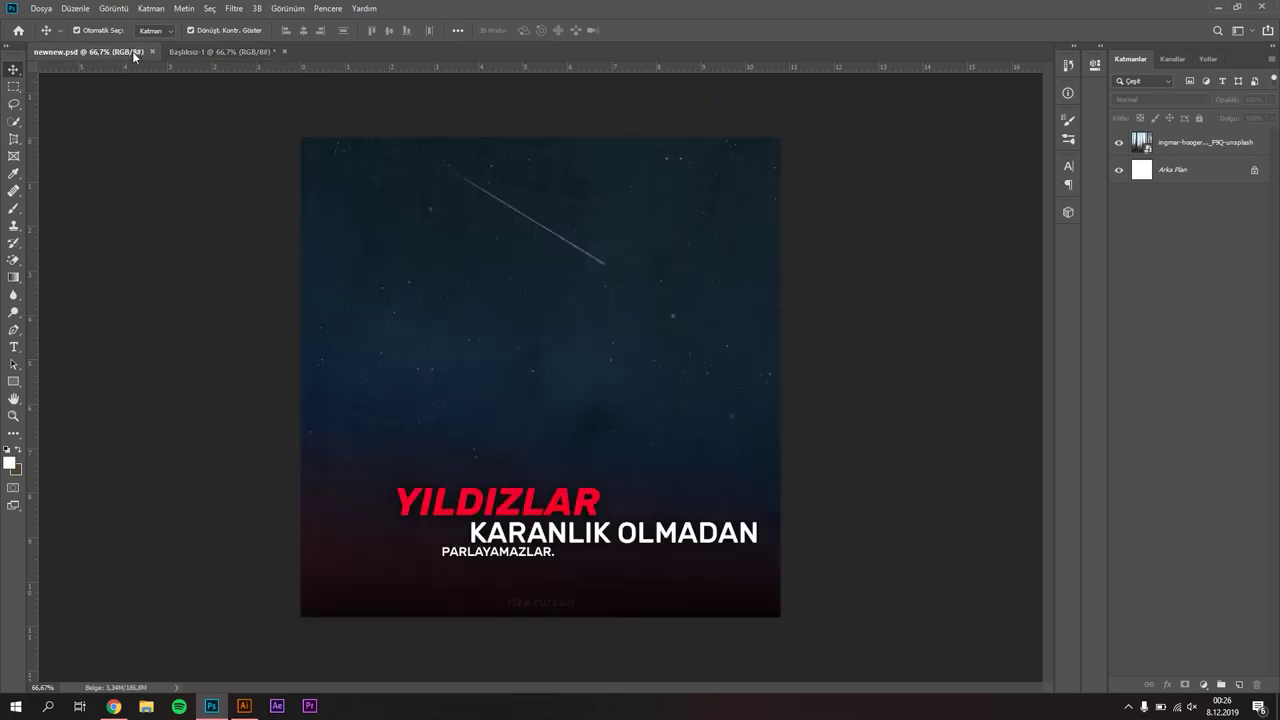
{"action": "scroll", "coordinate": [1189, 553], "scroll_direction": "down", "scroll_amount": 2}
{"action": "scroll", "coordinate": [1189, 553], "scroll_direction": "down", "scroll_amount": 2}
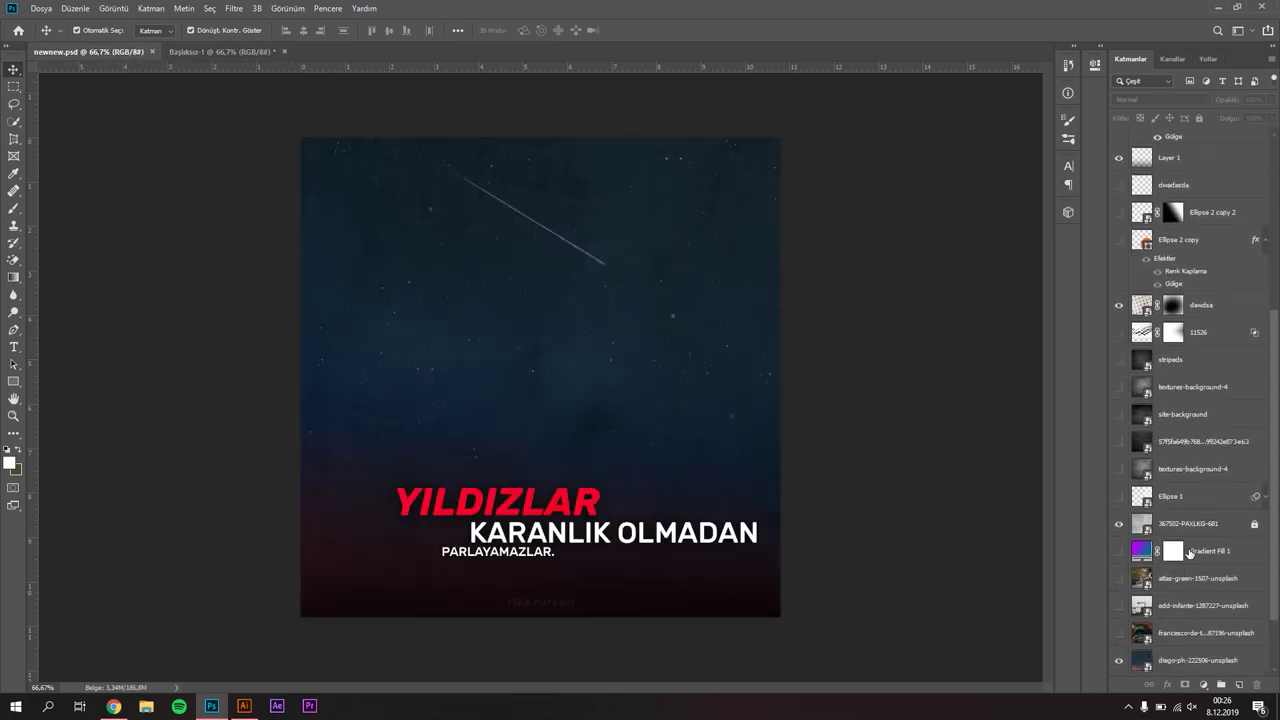
{"action": "scroll", "coordinate": [1189, 553], "scroll_direction": "down", "scroll_amount": 2}
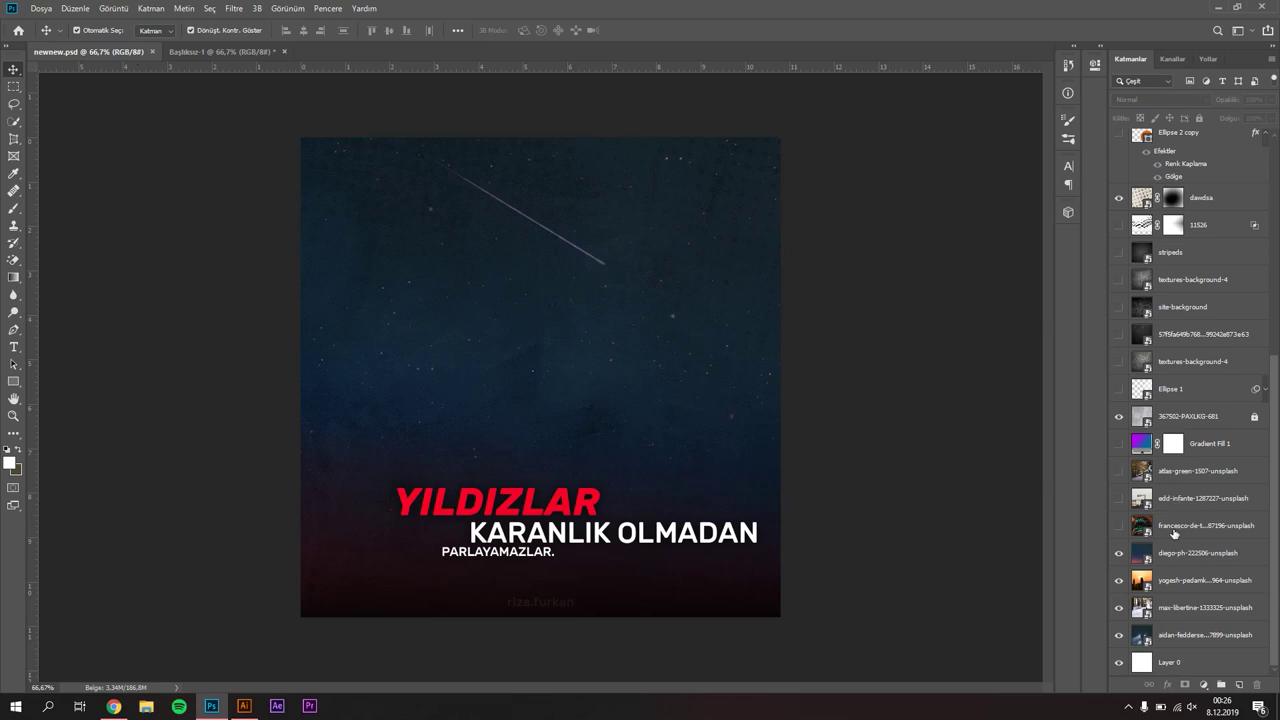
{"action": "left_click", "coordinate": [1176, 416]}
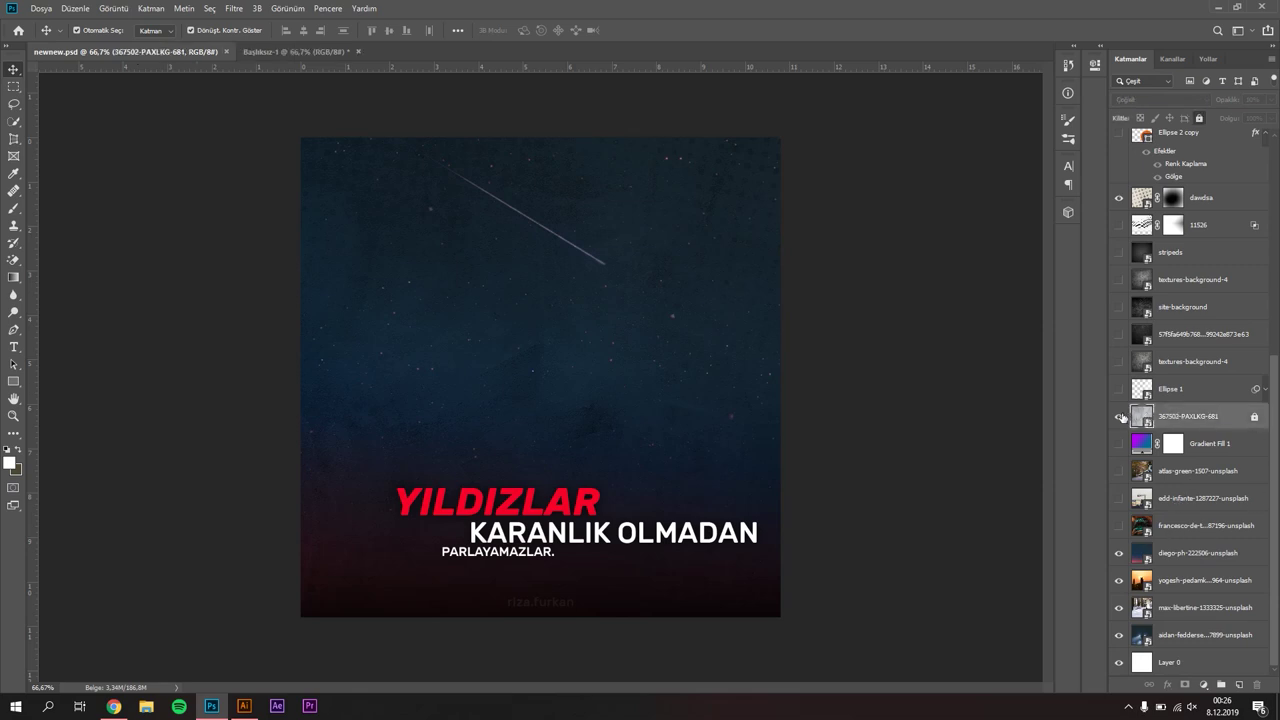
{"action": "left_click", "coordinate": [1118, 417]}
{"action": "left_click", "coordinate": [1118, 417]}
{"action": "left_click", "coordinate": [1118, 417]}
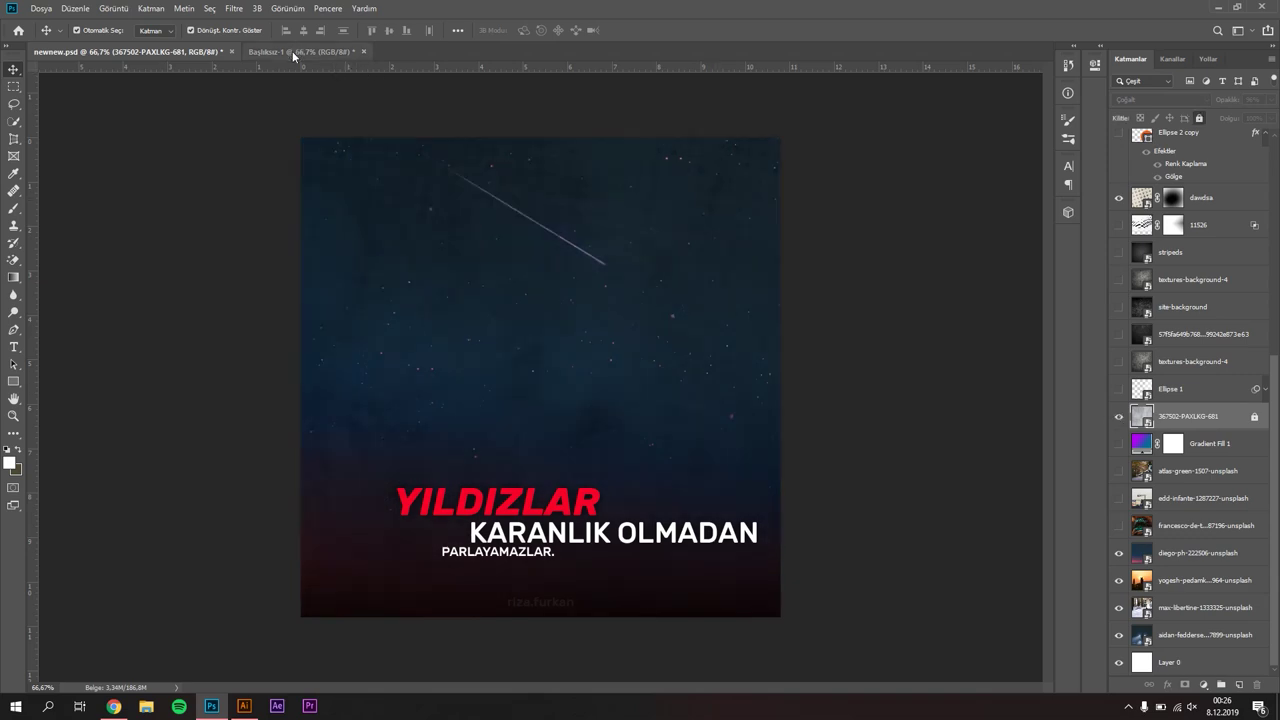
{"action": "left_click", "coordinate": [292, 51]}
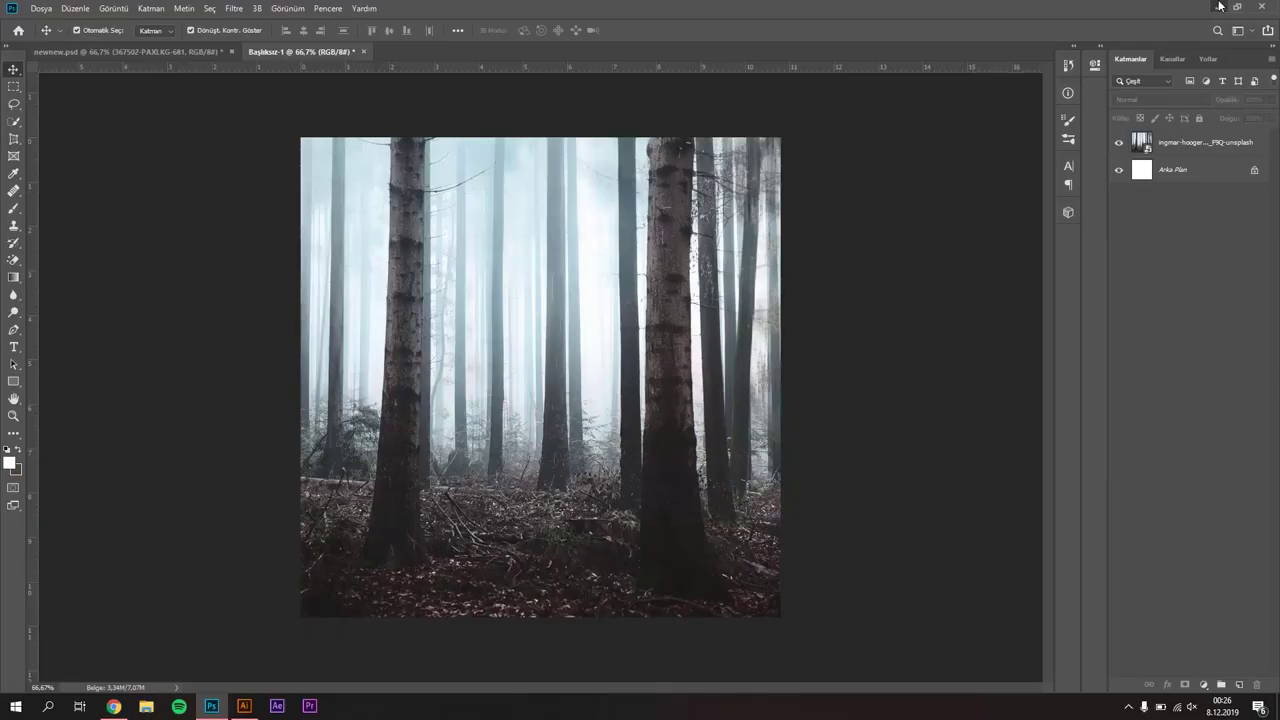
{"action": "left_click", "coordinate": [1219, 6]}
Place the grey texture file from the desktop into the forest document, scaled past the canvas edges.
{"action": "left_click", "coordinate": [1204, 8]}
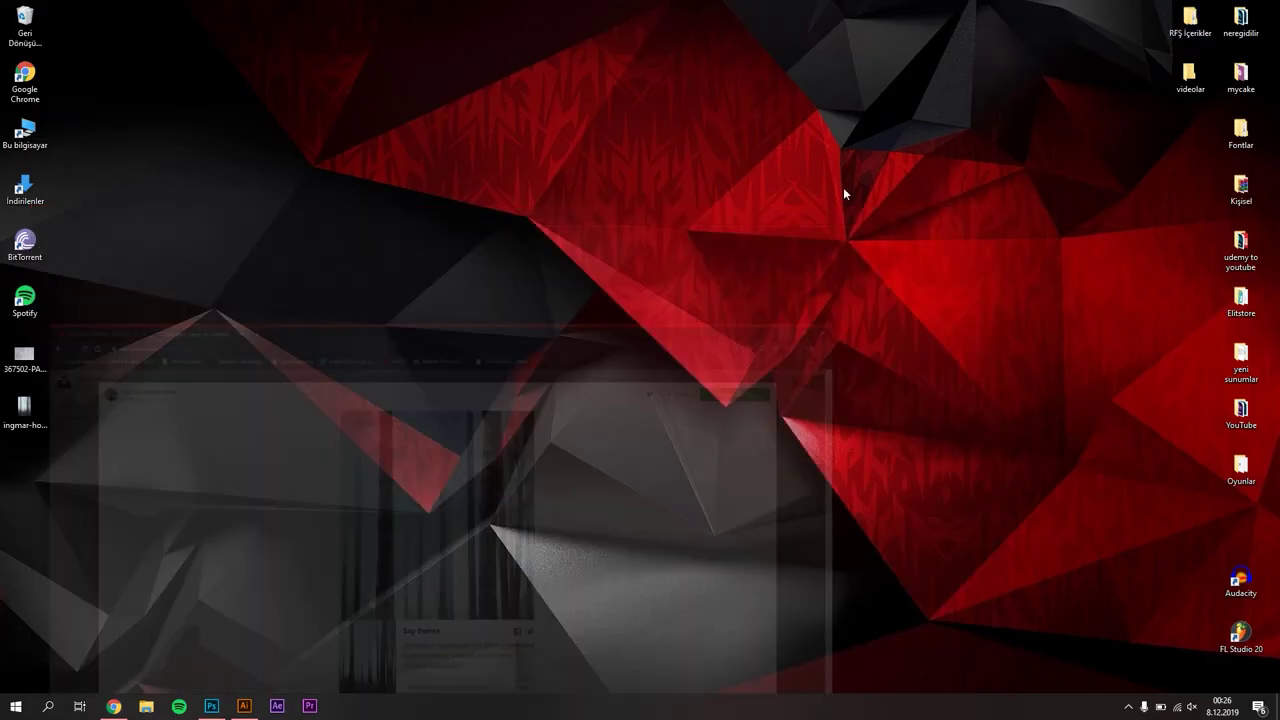
{"action": "left_click_drag", "start_coordinate": [24, 363], "coordinate": [250, 606]}
{"action": "left_click", "coordinate": [40, 362]}
{"action": "left_click_drag", "start_coordinate": [45, 370], "coordinate": [222, 580]}
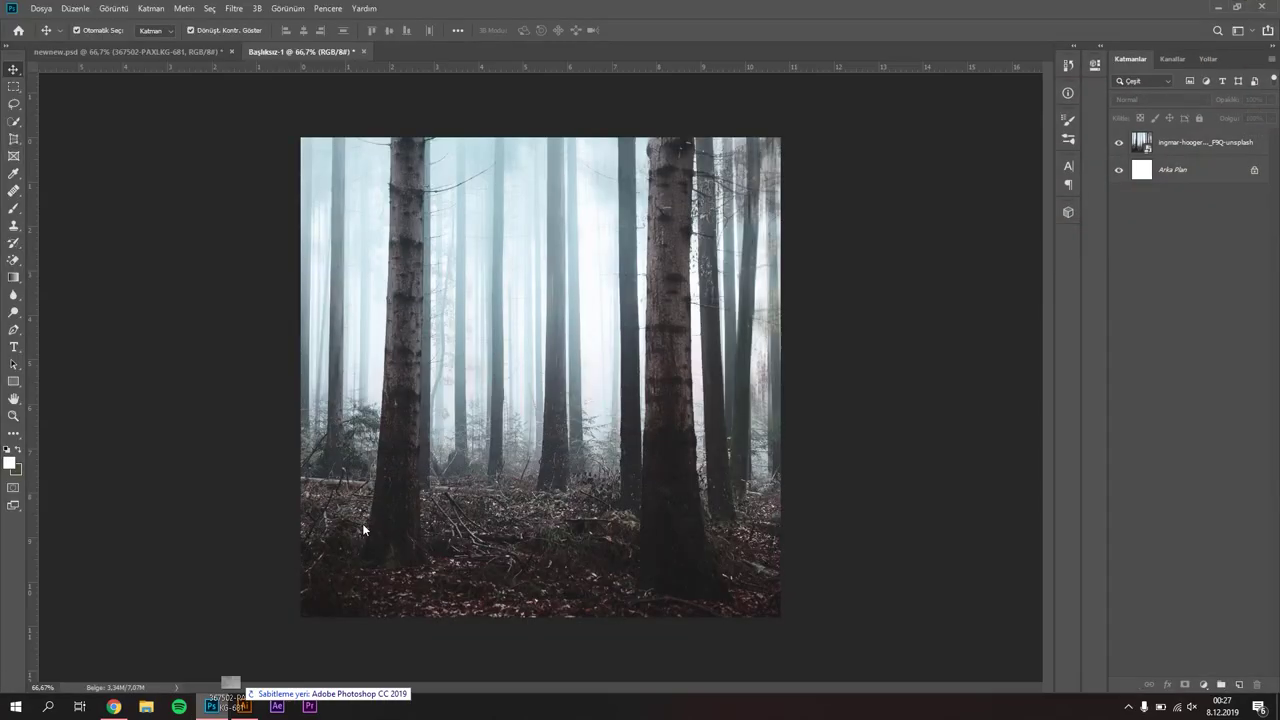
{"action": "left_click_drag", "start_coordinate": [224, 698], "coordinate": [567, 365]}
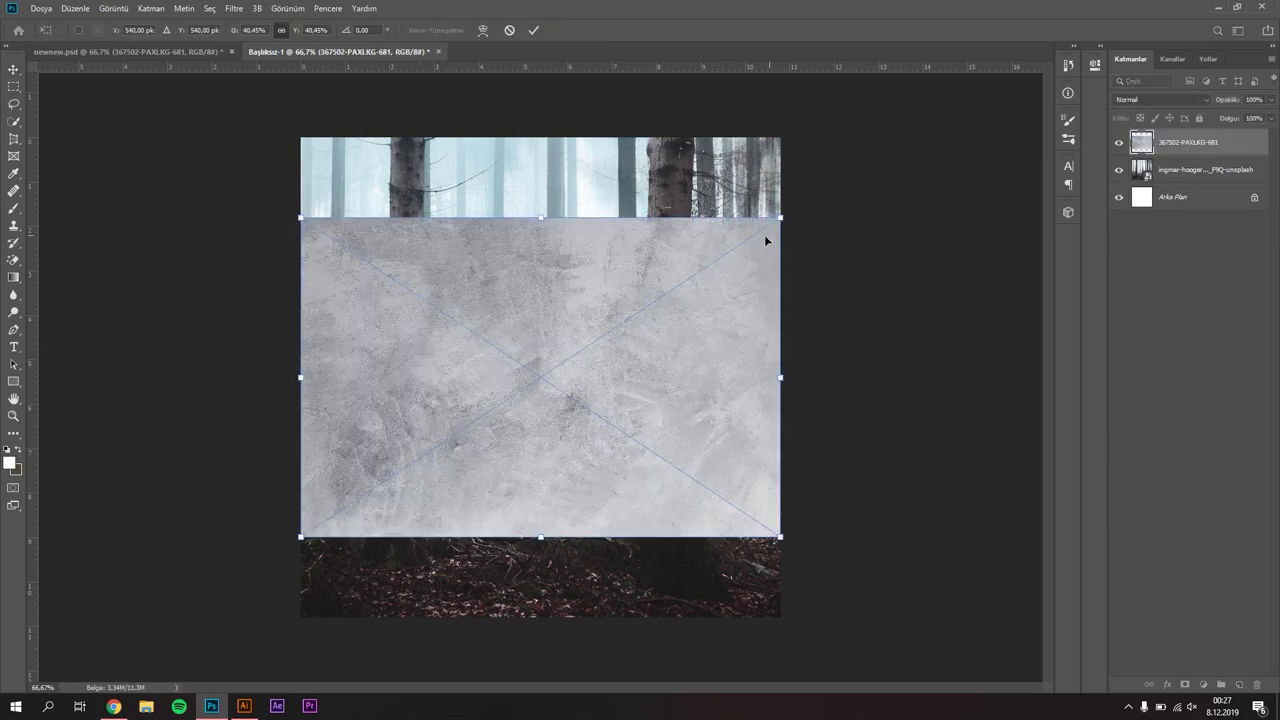
{"action": "mouse_move", "coordinate": [779, 218]}
{"action": "left_mouse_down"}
{"action": "mouse_move", "coordinate": [828, 161]}
{"action": "mouse_move", "coordinate": [920, 118]}
{"action": "left_mouse_up"}
{"action": "left_click_drag", "start_coordinate": [296, 540], "coordinate": [149, 637]}
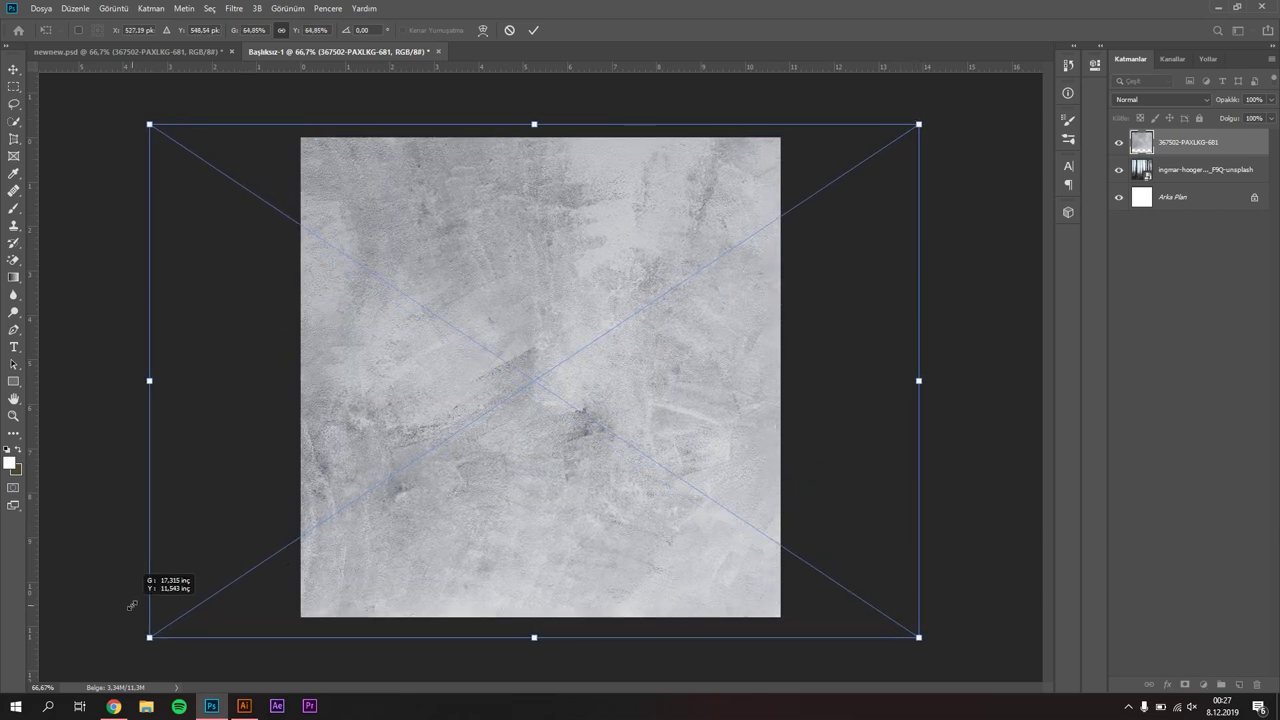
{"action": "left_click", "coordinate": [534, 34]}
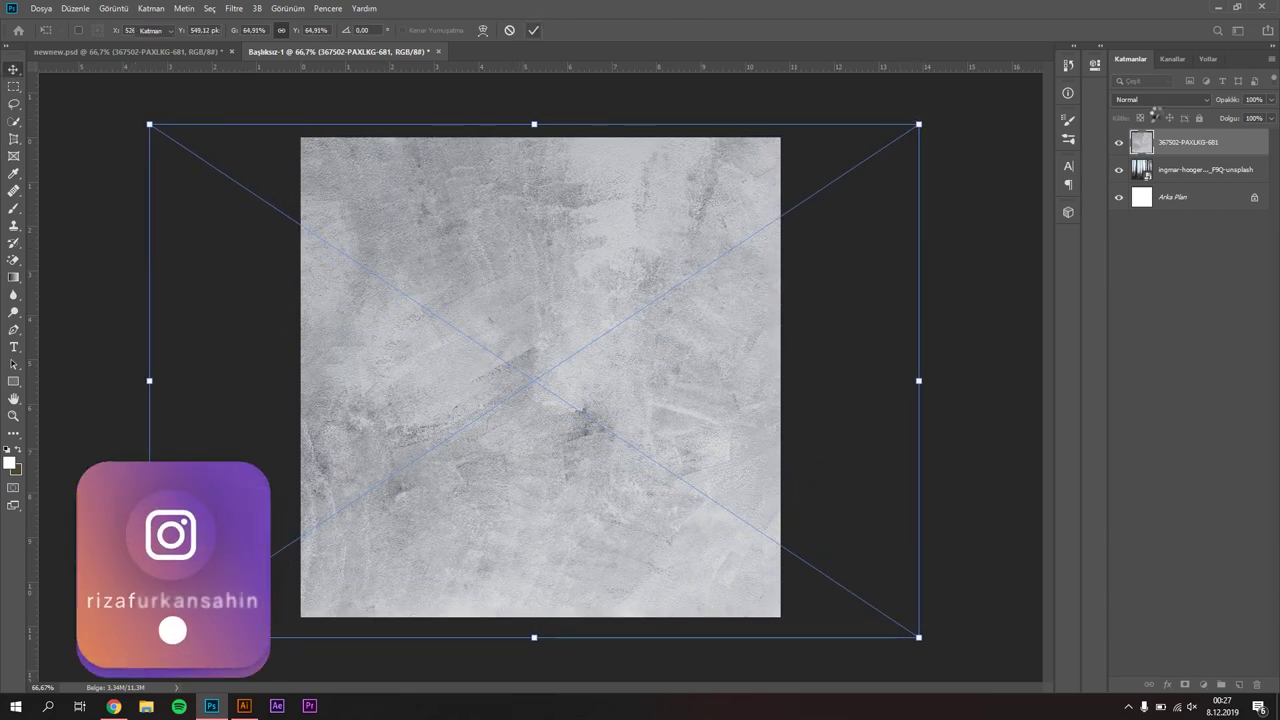
Set the texture layer's blend mode to Multiply (Çoğalt).
{"action": "left_click", "coordinate": [1165, 100]}
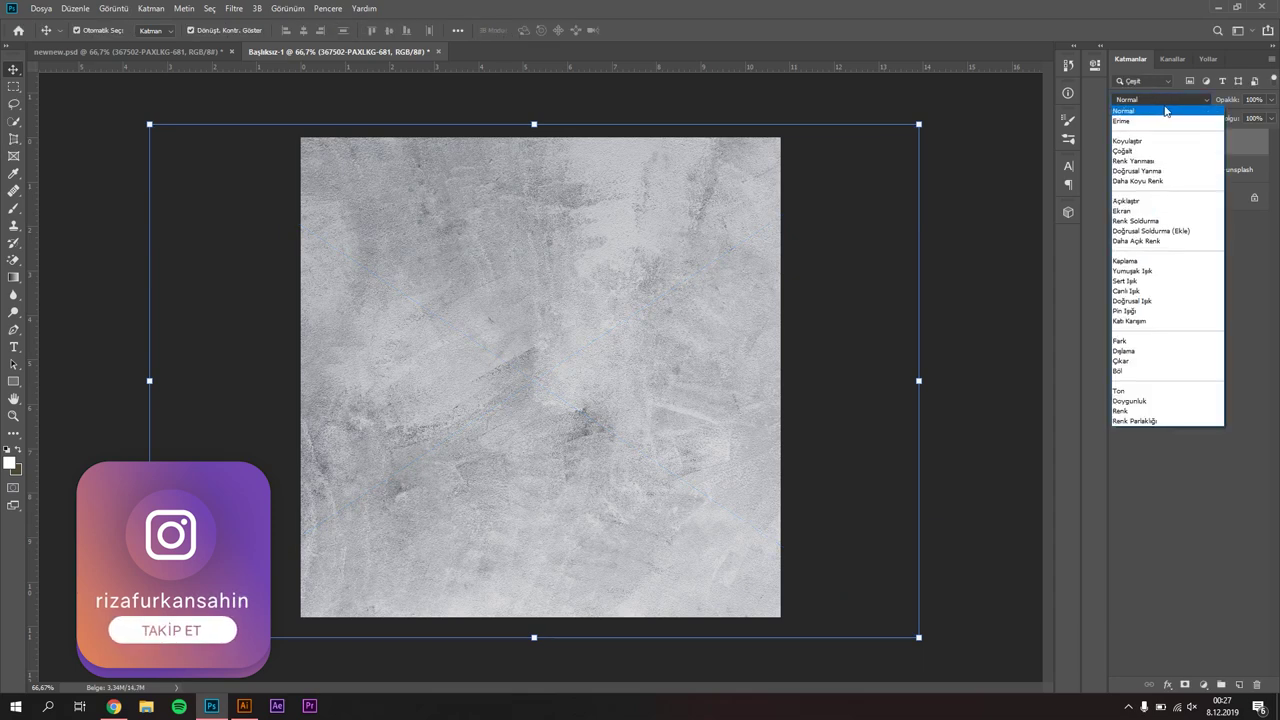
{"action": "left_click", "coordinate": [1155, 151]}
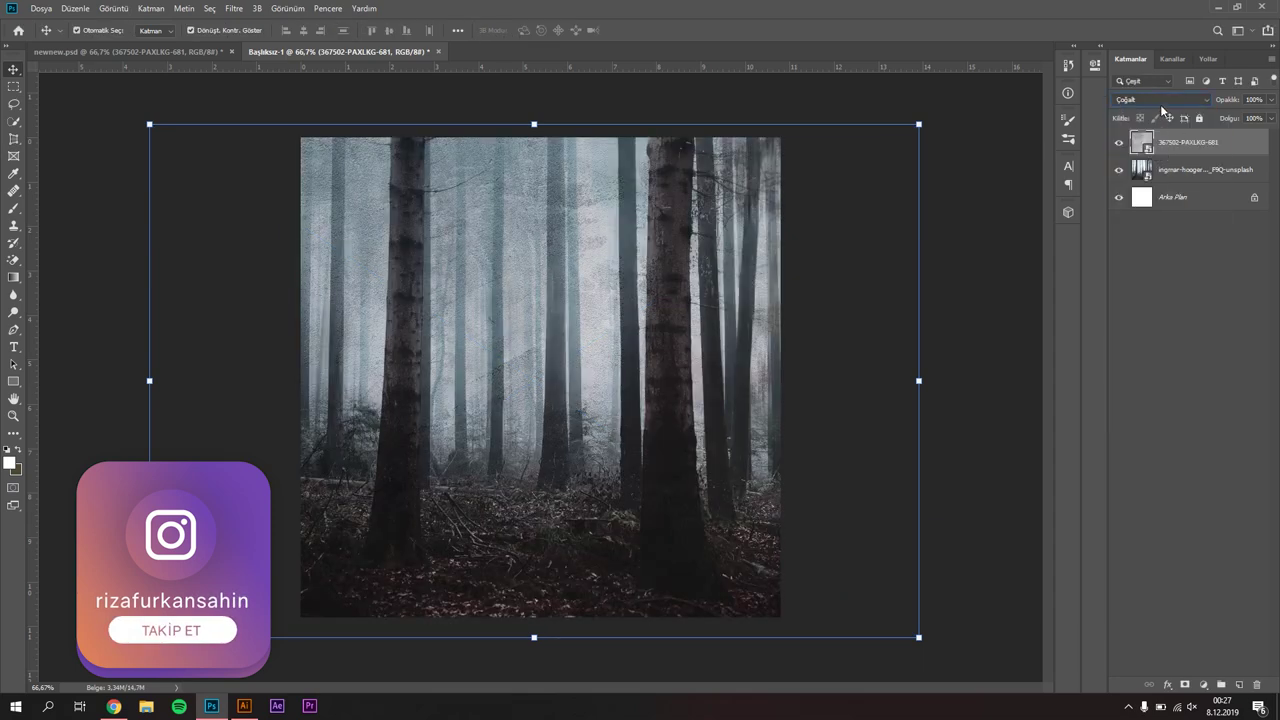
{"action": "scroll", "coordinate": [1160, 102], "scroll_direction": "down", "scroll_amount": 1}
{"action": "scroll", "coordinate": [1163, 104], "scroll_direction": "down", "scroll_amount": 1}
{"action": "scroll", "coordinate": [1164, 106], "scroll_direction": "down", "scroll_amount": 1}
{"action": "scroll", "coordinate": [1164, 106], "scroll_direction": "up", "scroll_amount": 1}
{"action": "scroll", "coordinate": [1164, 106], "scroll_direction": "down", "scroll_amount": 2}
{"action": "scroll", "coordinate": [1164, 106], "scroll_direction": "up", "scroll_amount": 1}
{"action": "scroll", "coordinate": [1164, 106], "scroll_direction": "up", "scroll_amount": 1}
{"action": "scroll", "coordinate": [1164, 106], "scroll_direction": "up", "scroll_amount": 4}
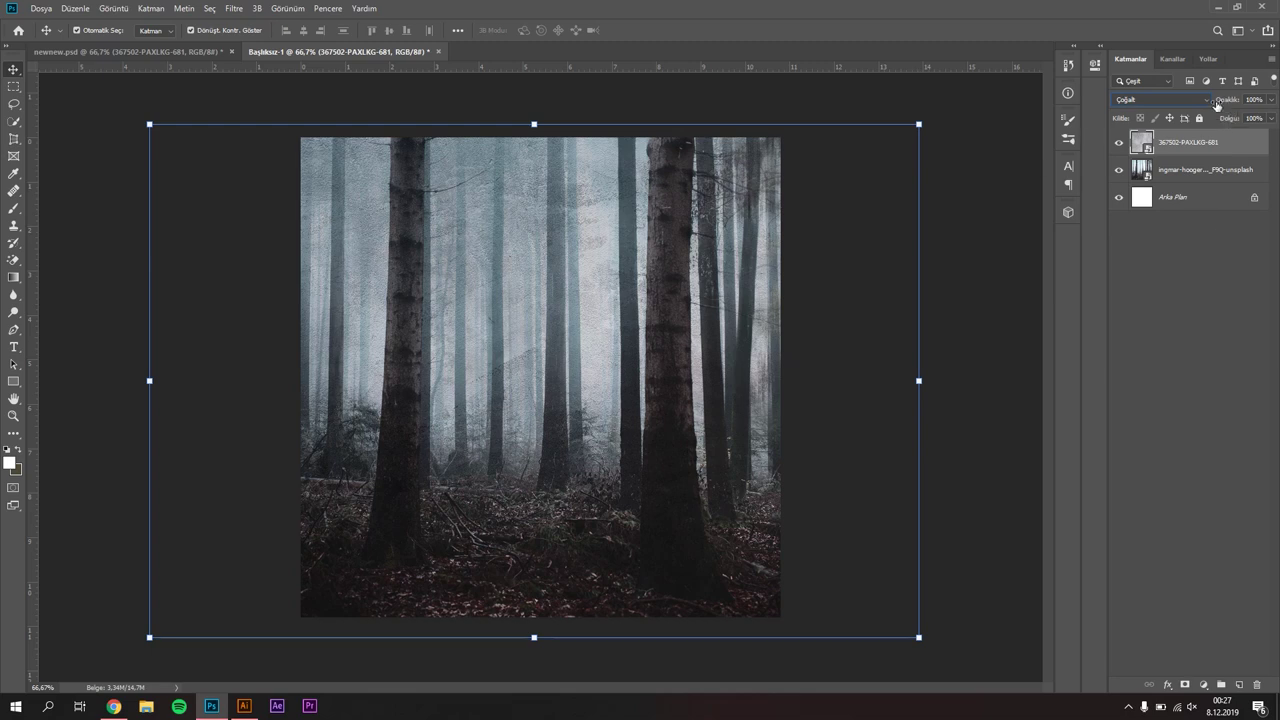
Set the texture layer's opacity to 57%, comparing the photo with it hidden and shown.
{"action": "left_click_drag", "start_coordinate": [1216, 105], "coordinate": [1187, 105]}
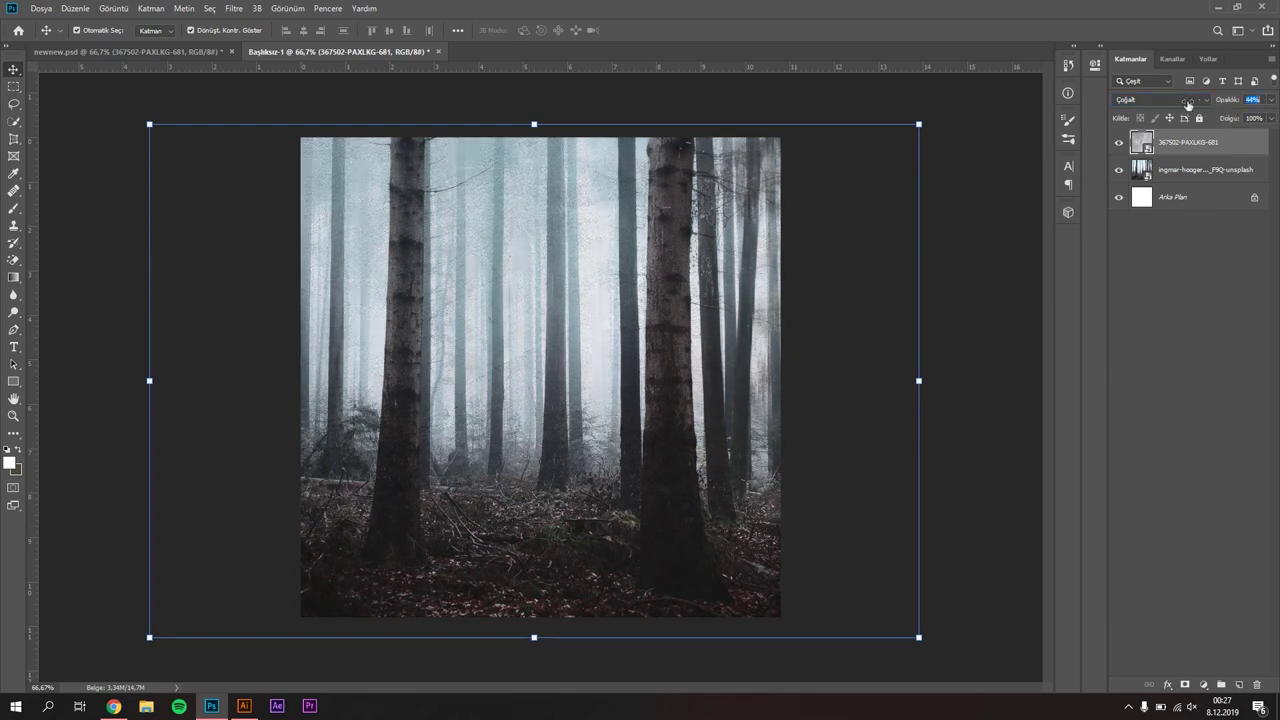
{"action": "left_click", "coordinate": [1120, 148]}
{"action": "left_click_drag", "start_coordinate": [1212, 101], "coordinate": [1229, 103]}
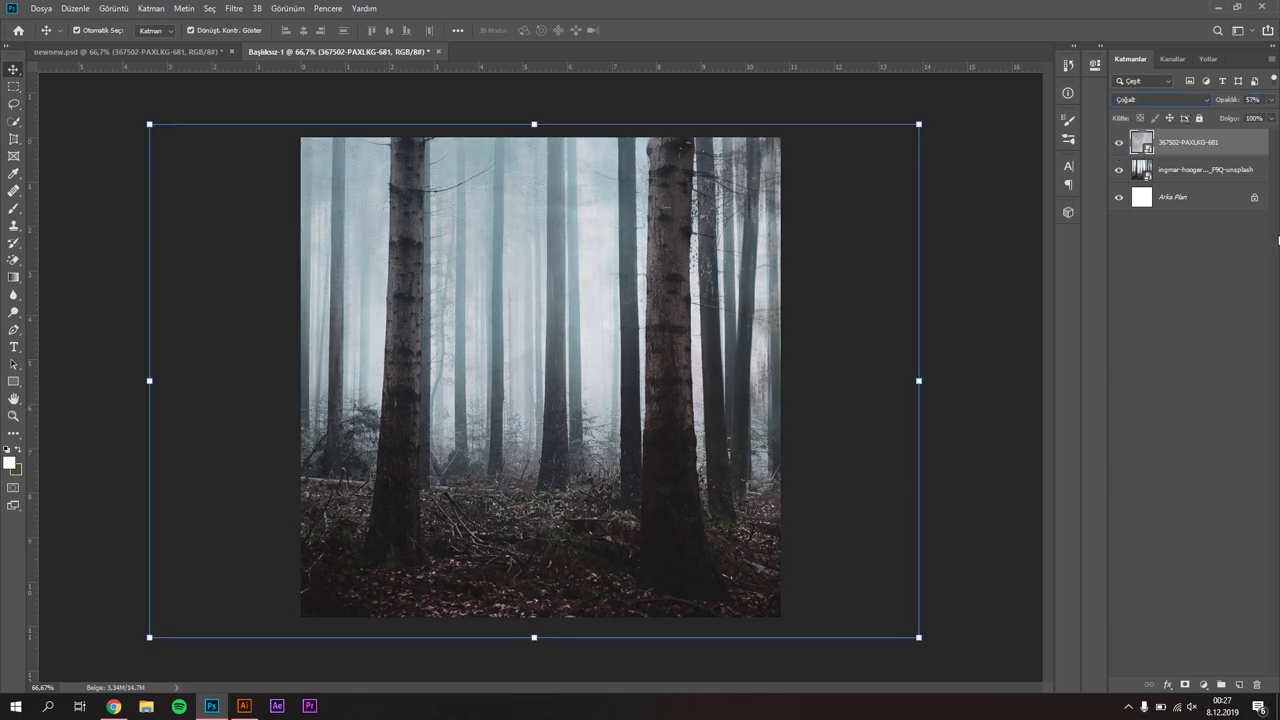
{"action": "left_click", "coordinate": [1198, 284]}
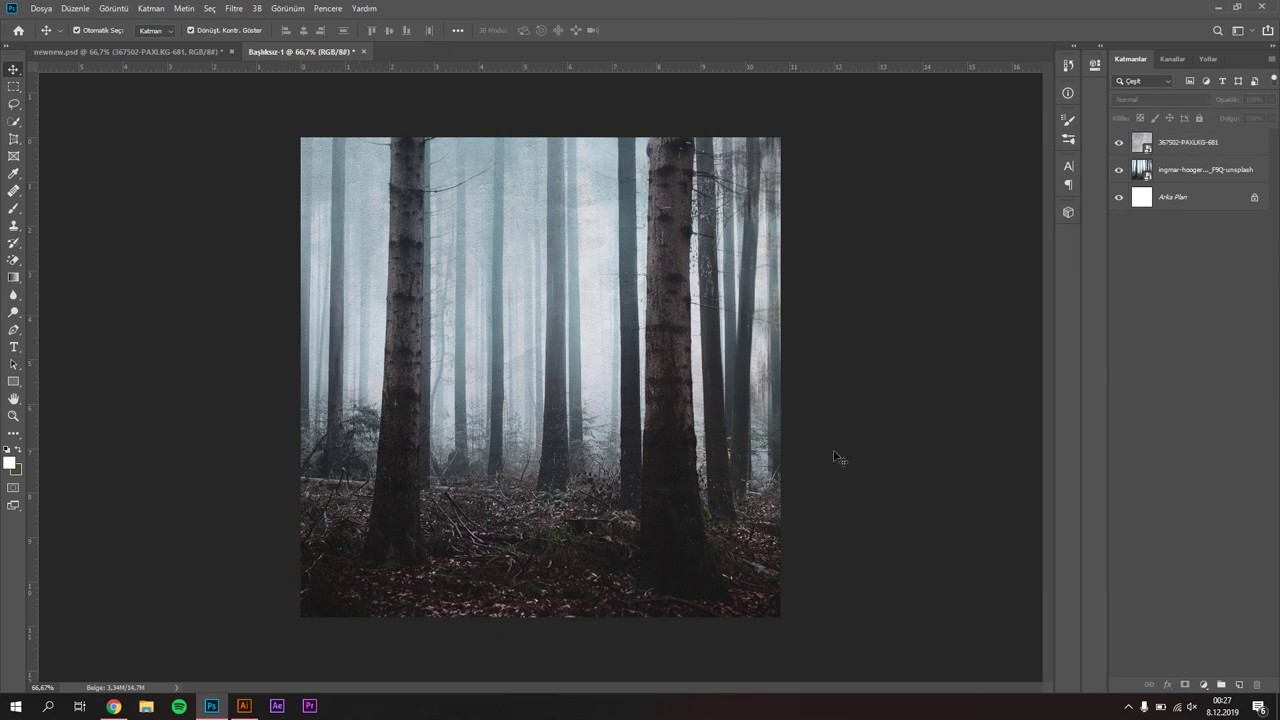
{"action": "left_click", "coordinate": [1183, 172]}
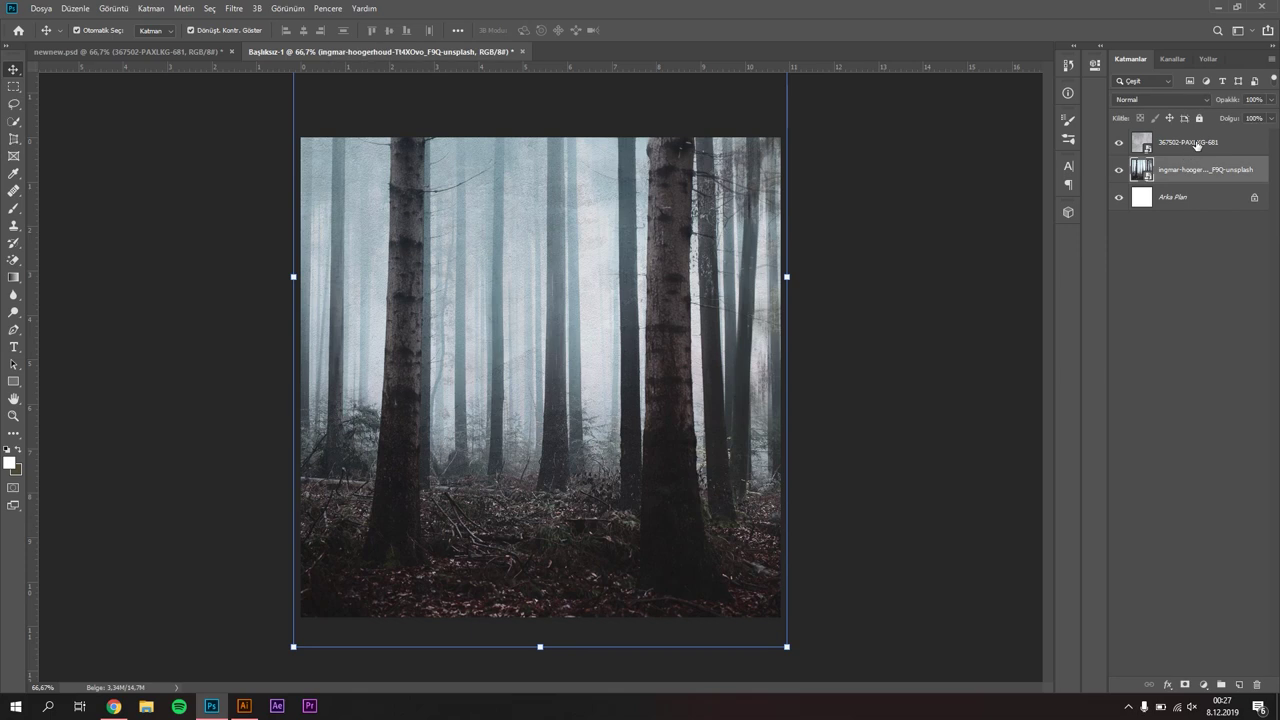
{"action": "left_click", "coordinate": [1186, 142]}
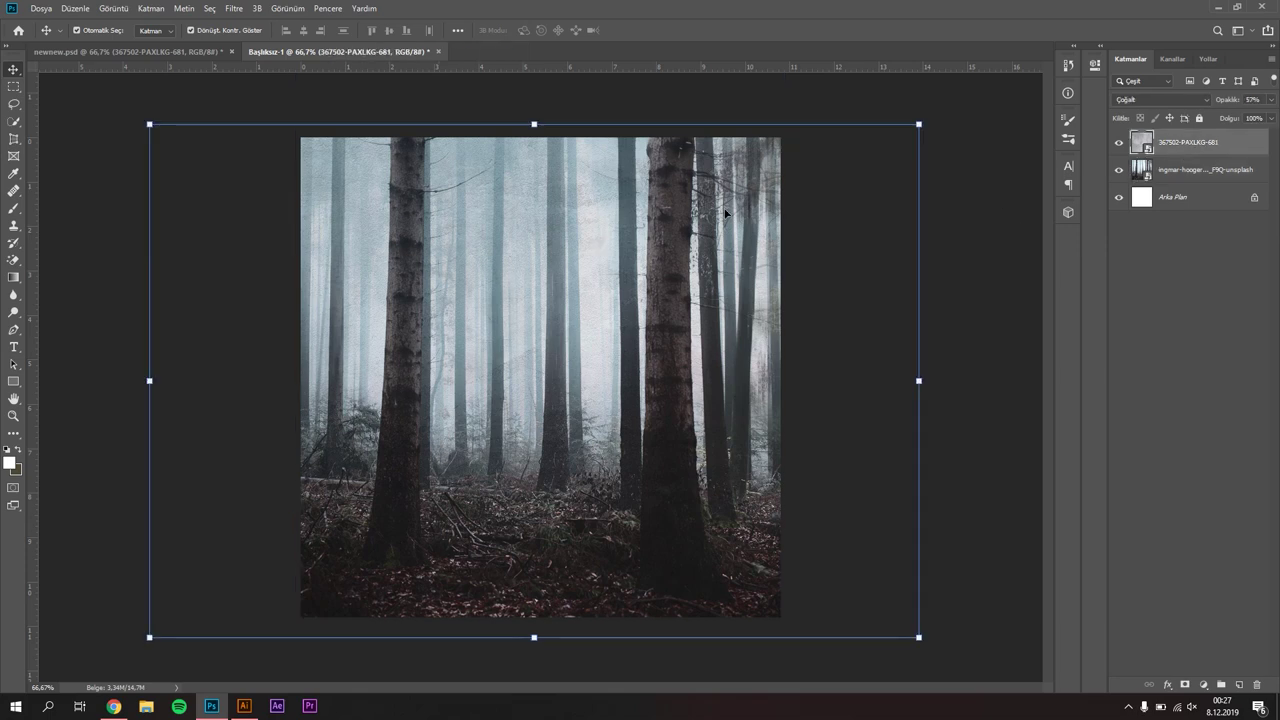
{"action": "key", "text": "alt+Tab"}
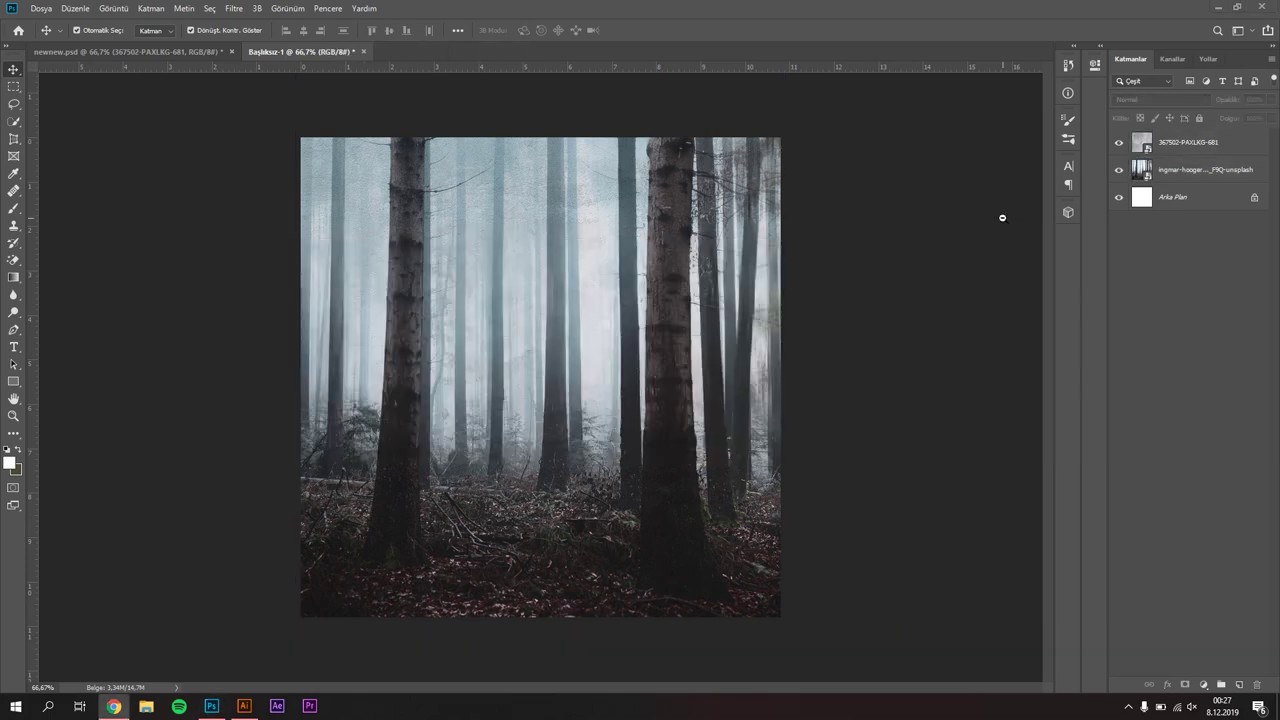
{"action": "key", "text": "alt+Tab"}
In the YILDIZLAR poster, hide and show the dawdsa layer to check its effect.
{"action": "left_click", "coordinate": [120, 51]}
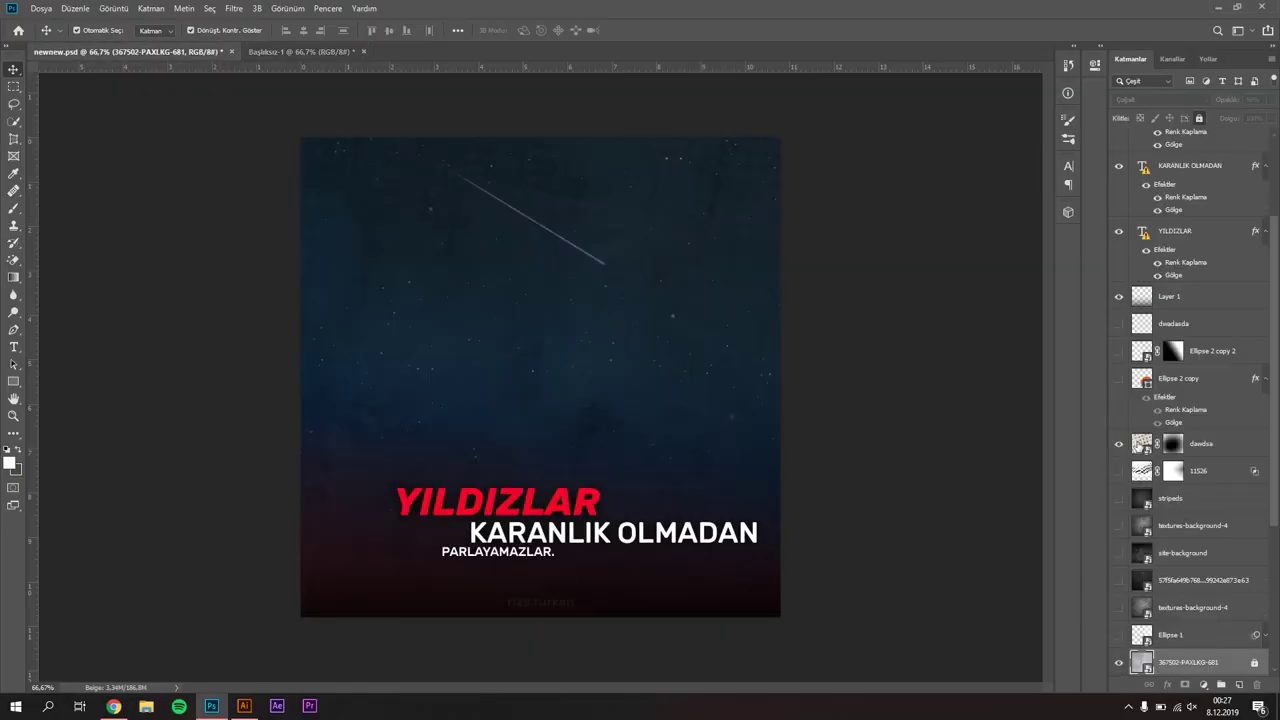
{"action": "left_click", "coordinate": [1141, 446]}
{"action": "left_click", "coordinate": [1118, 446]}
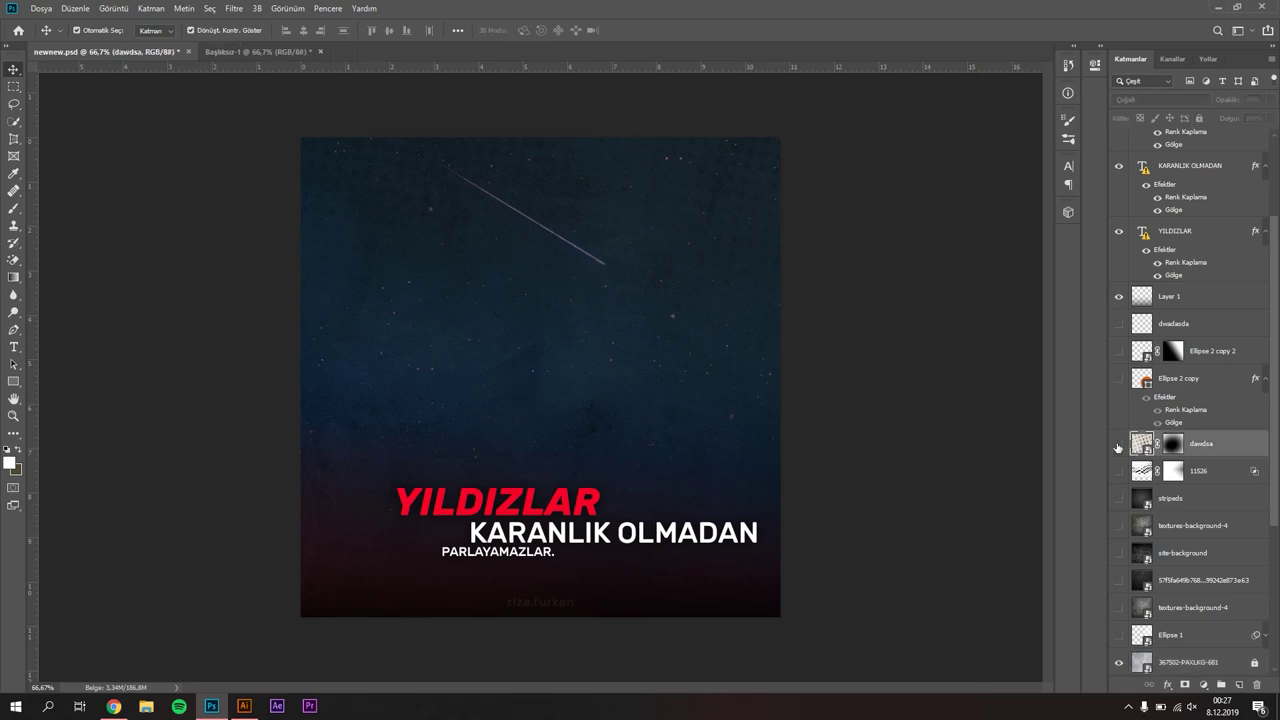
{"action": "left_click", "coordinate": [1118, 446]}
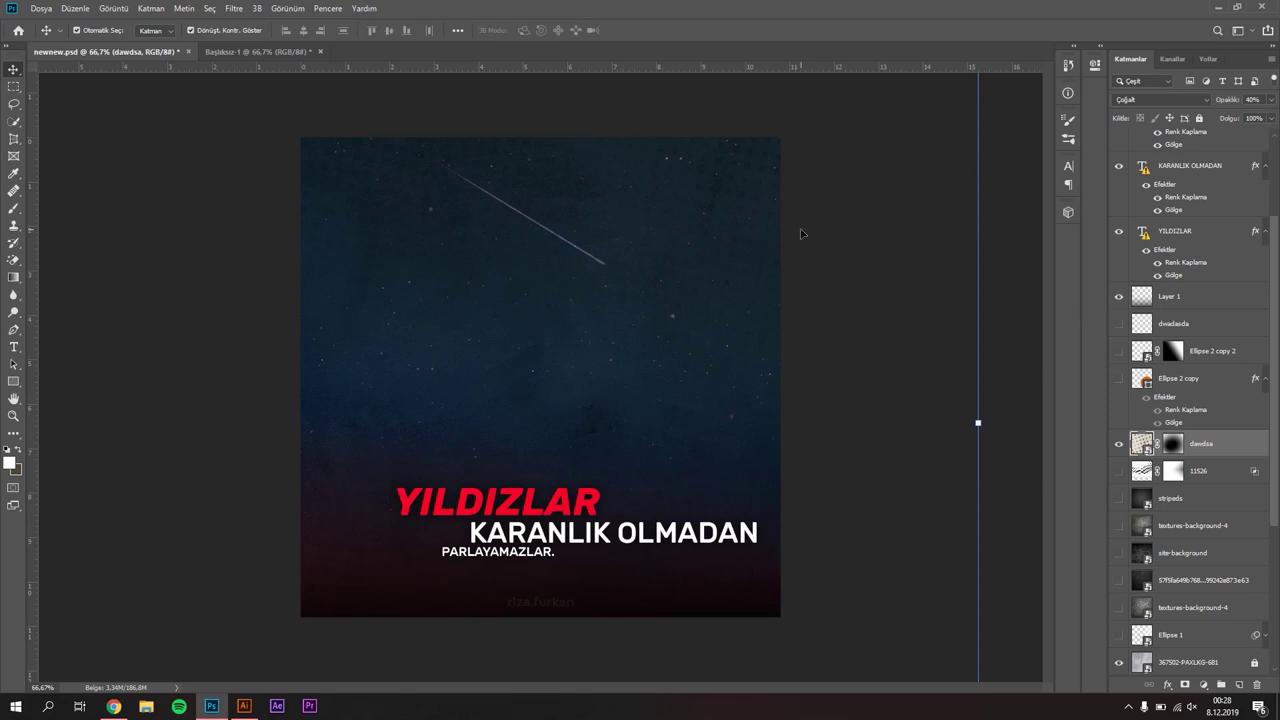
{"action": "key", "text": "ctrl+semicolon"}
{"action": "key", "text": "ctrl+alt+a"}
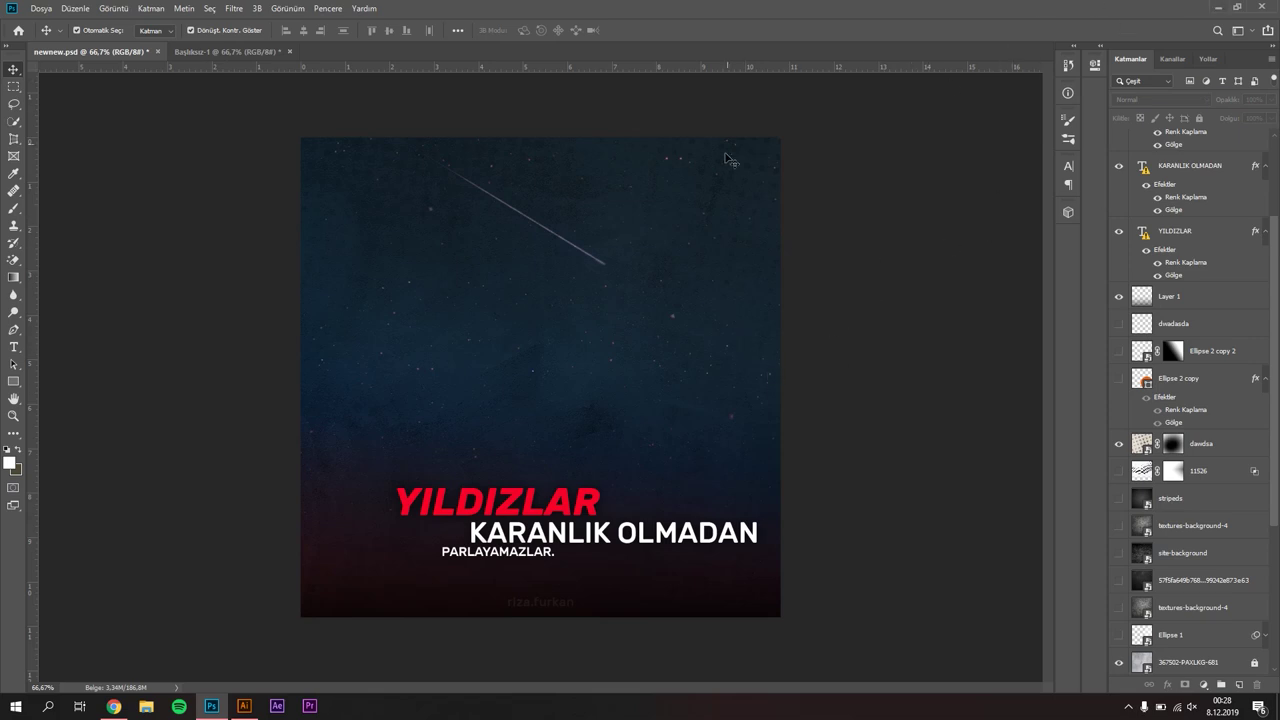
Switch to Illustrator and select the halftone square artwork.
{"action": "left_click", "coordinate": [1206, 6]}
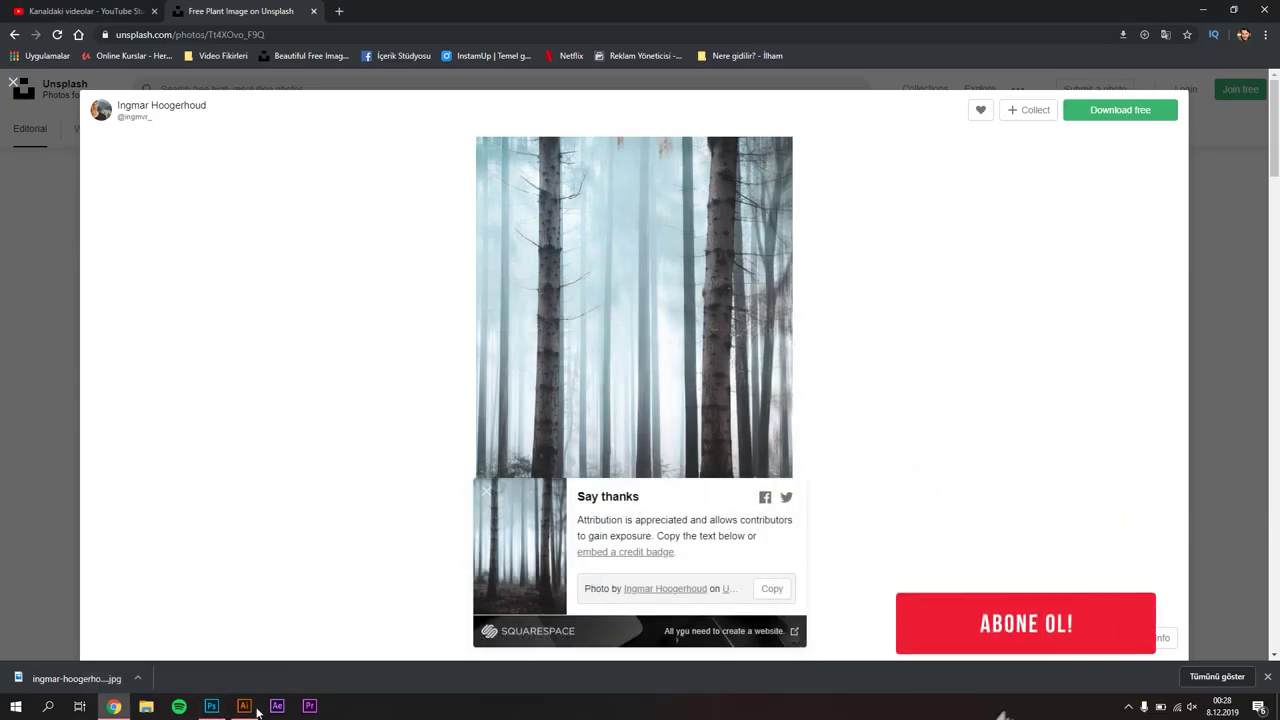
{"action": "left_click", "coordinate": [250, 712]}
{"action": "mouse_move", "coordinate": [575, 384]}
{"action": "left_mouse_down"}
{"action": "mouse_move", "coordinate": [550, 347]}
{"action": "mouse_move", "coordinate": [499, 366]}
{"action": "left_mouse_up"}
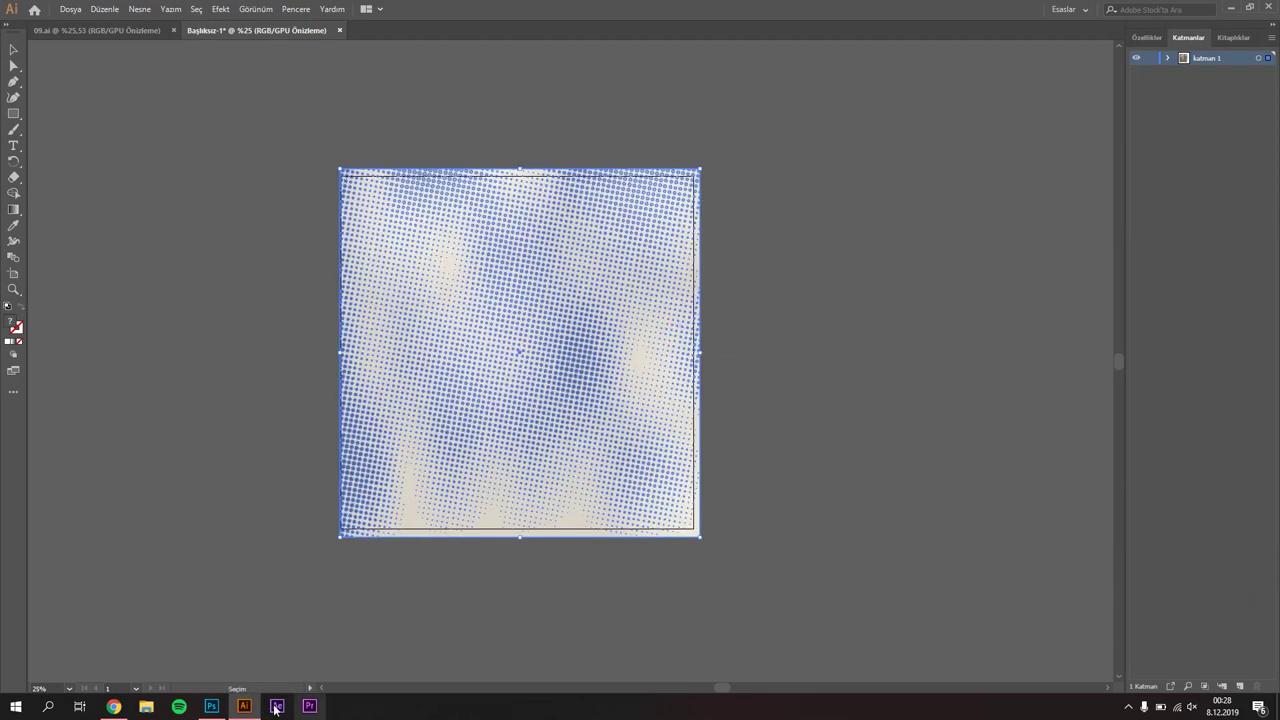
Return to Photoshop and maximize its window on the YILDIZLAR poster.
{"action": "left_click", "coordinate": [210, 712]}
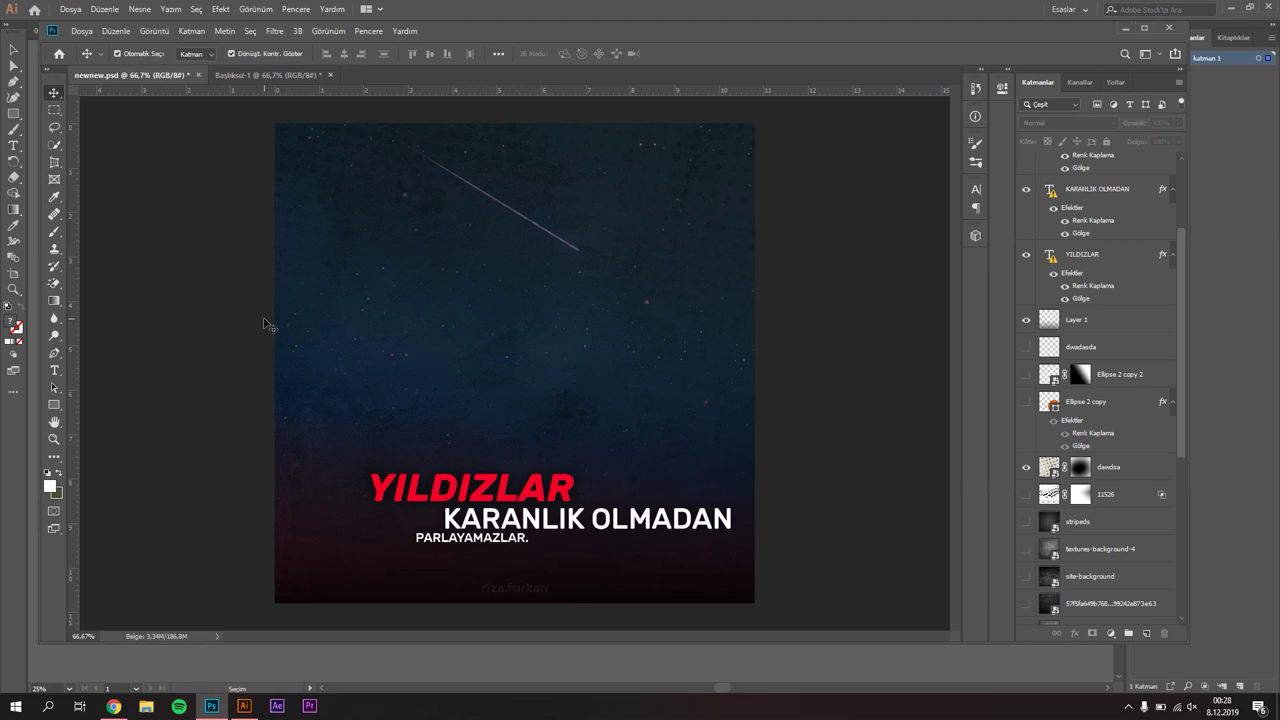
{"action": "left_click", "coordinate": [1143, 26]}
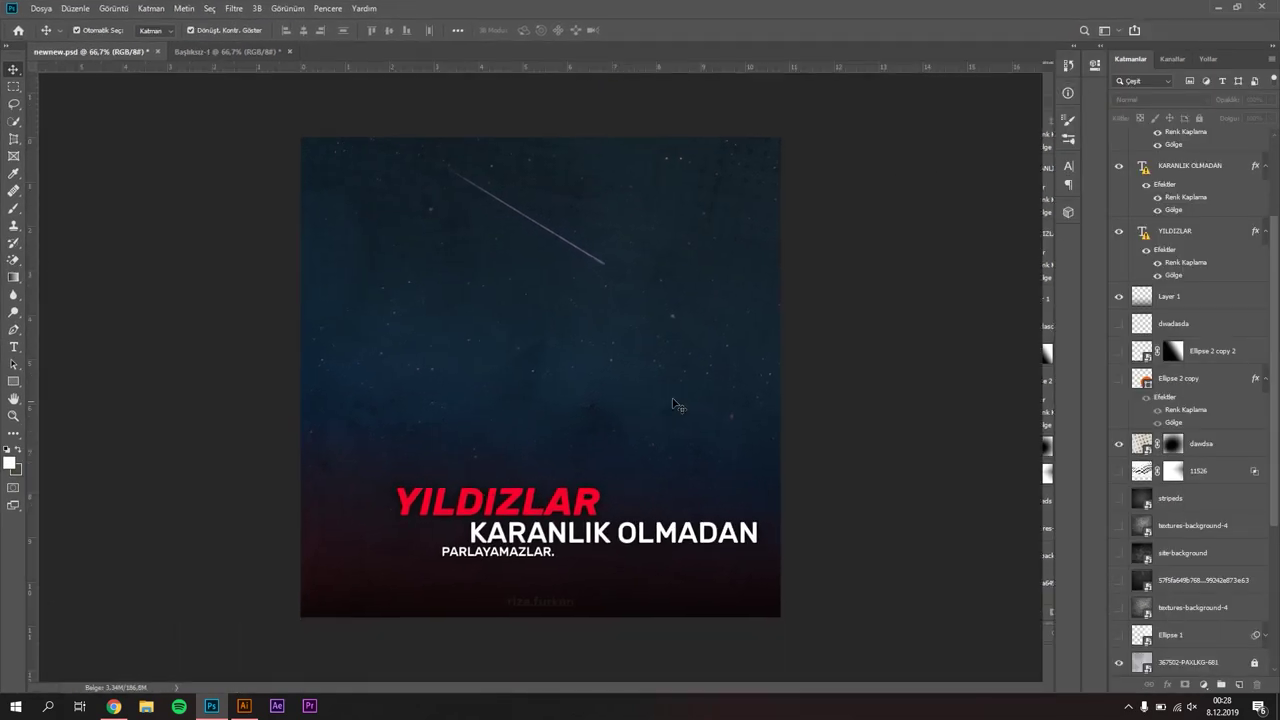
{"action": "key", "text": "ctrl+v"}
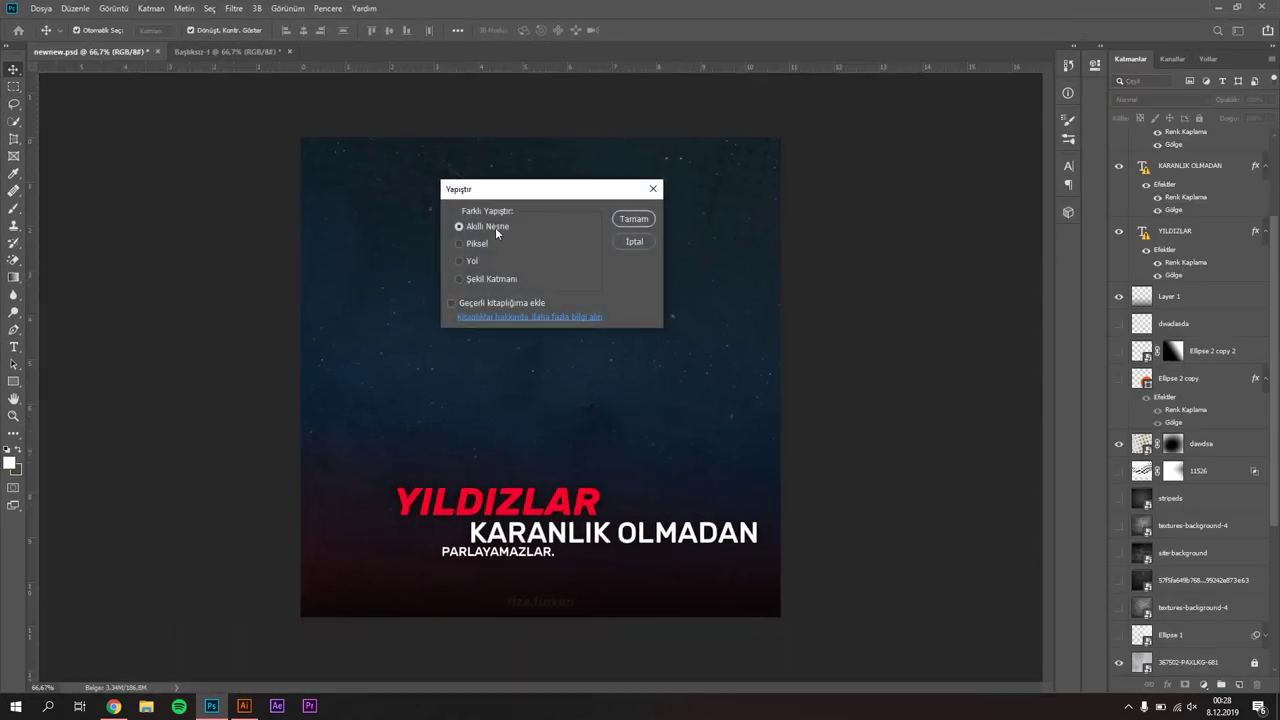
{"action": "left_click", "coordinate": [632, 218]}
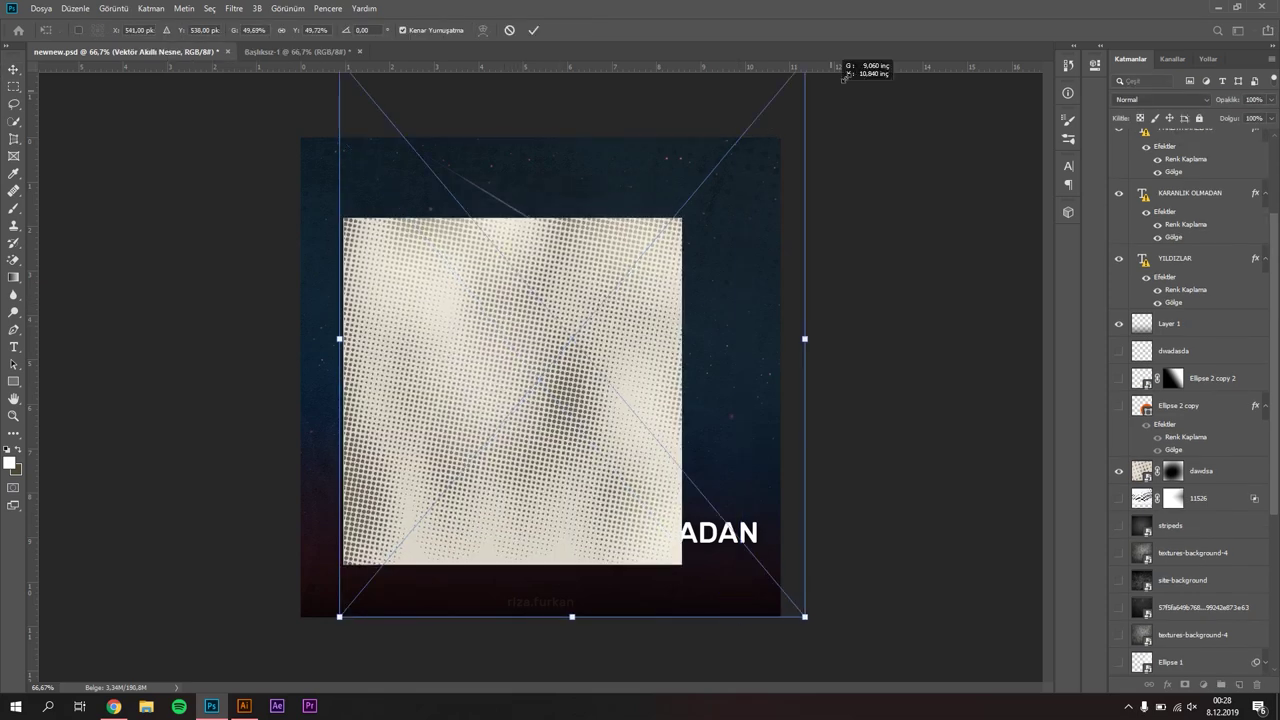
{"action": "left_click_drag", "start_coordinate": [737, 141], "coordinate": [916, 34]}
{"action": "left_click_drag", "start_coordinate": [325, 628], "coordinate": [148, 708]}
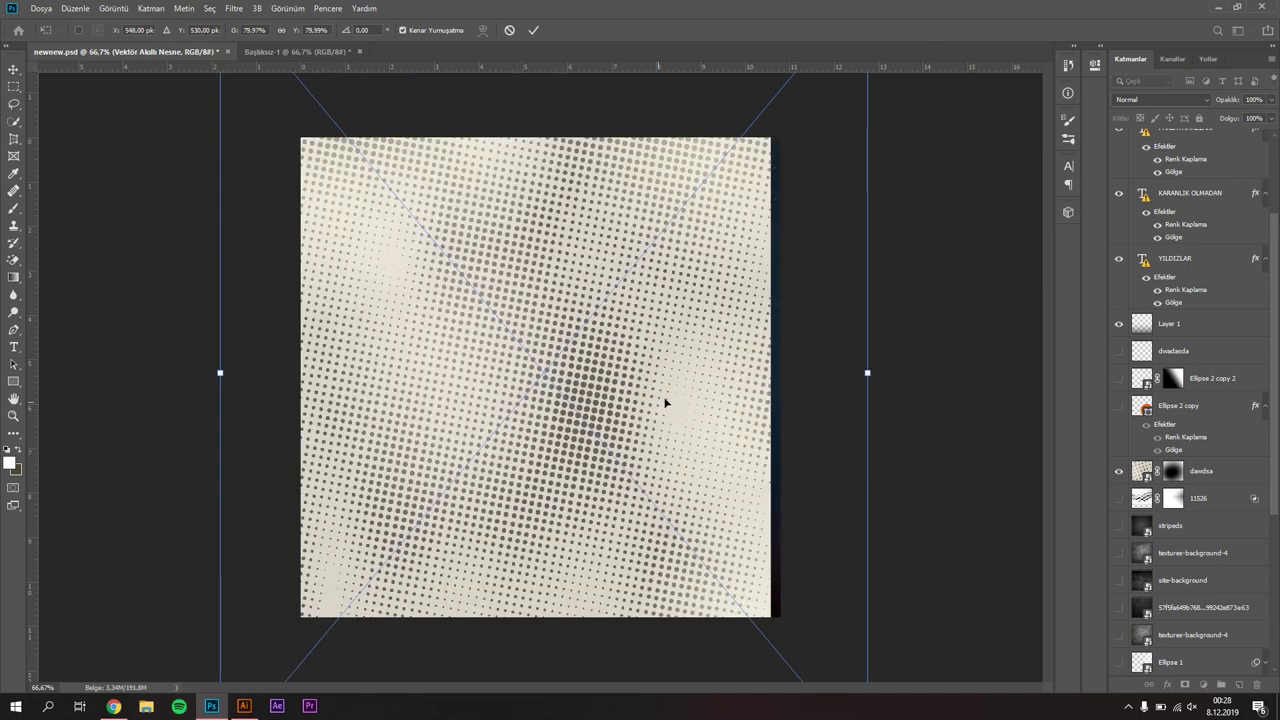
{"action": "left_click_drag", "start_coordinate": [665, 403], "coordinate": [677, 392]}
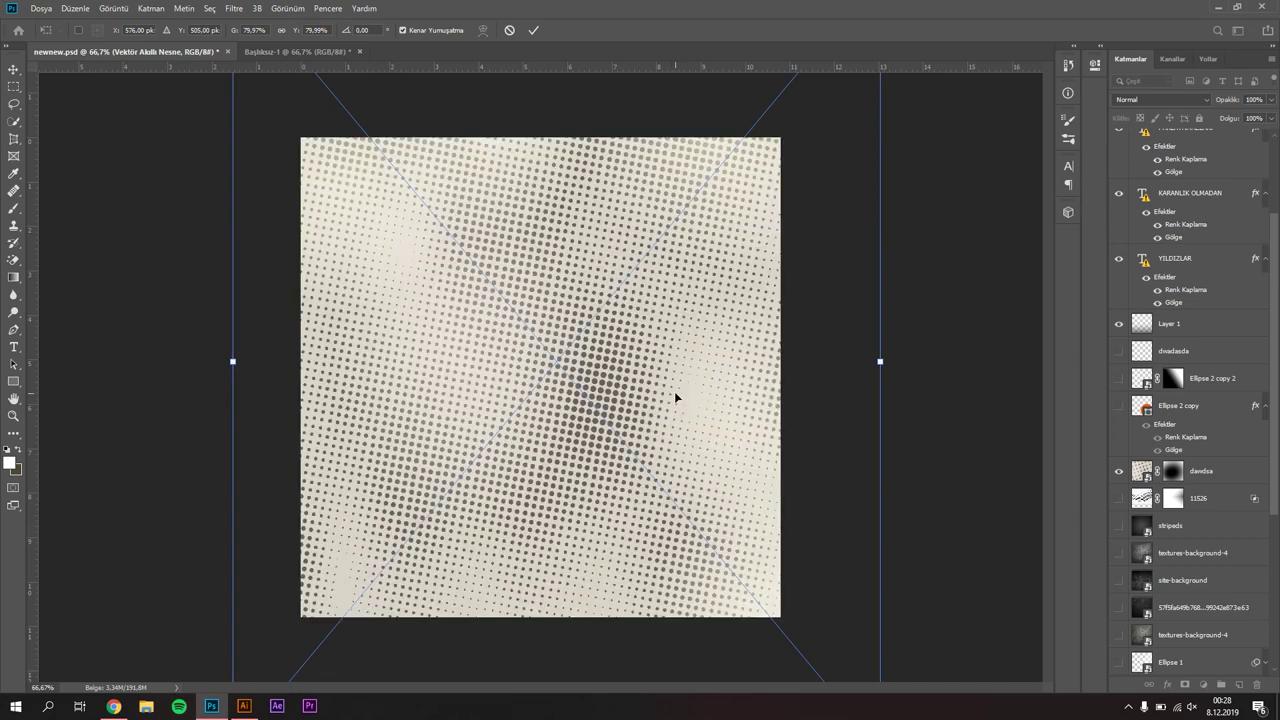
{"action": "left_click", "coordinate": [534, 31]}
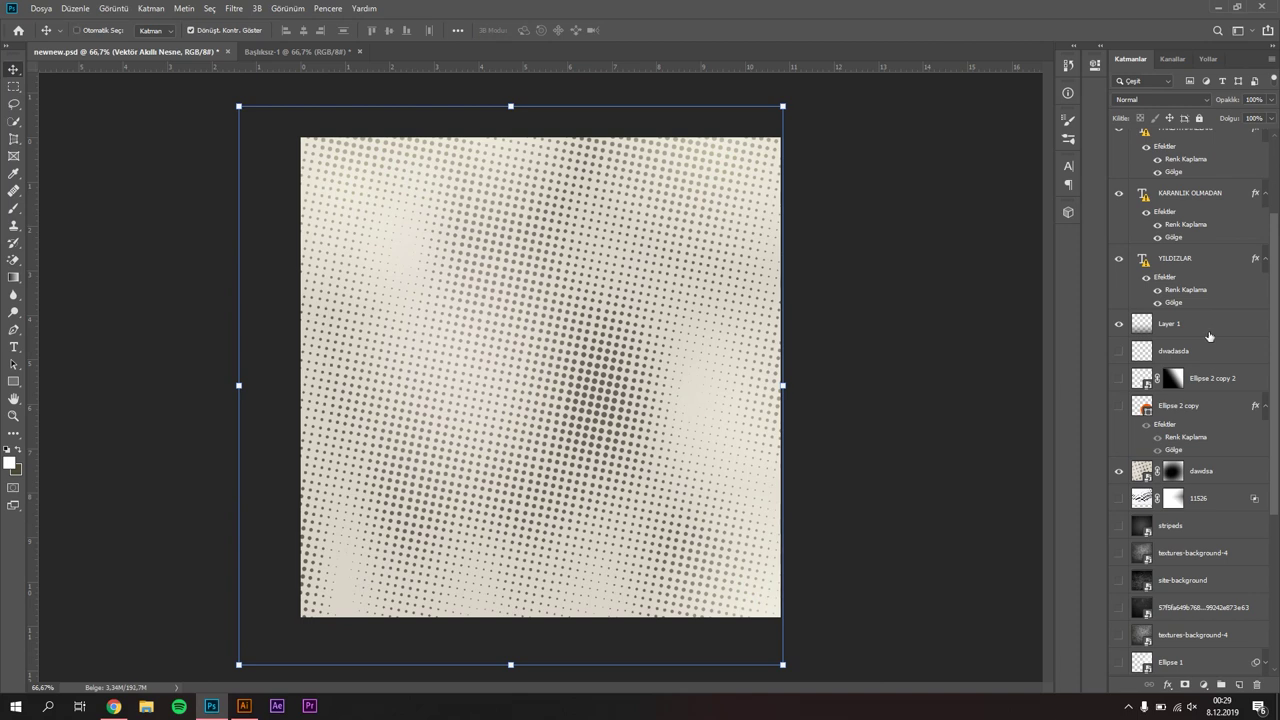
Paste the halftone into Başlıksız-1 as a smart object, scaled to cover the whole photo.
{"action": "left_click", "coordinate": [236, 51]}
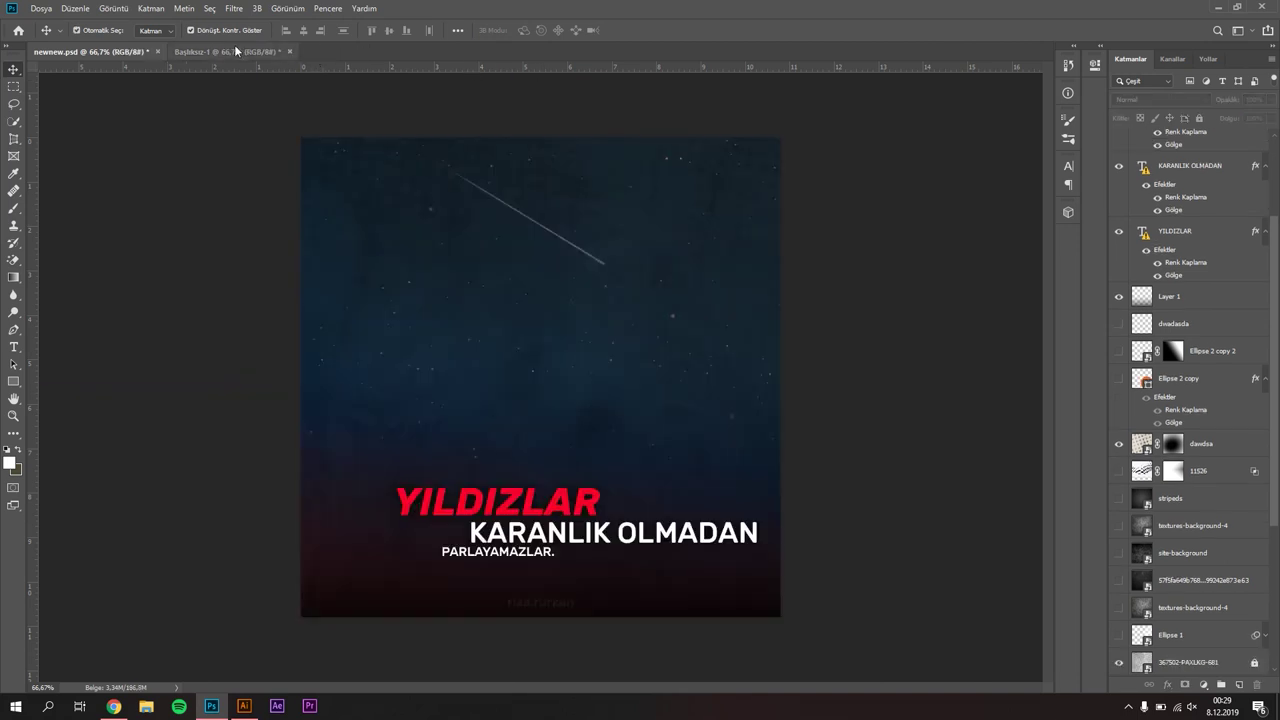
{"action": "key", "text": "ctrl+v"}
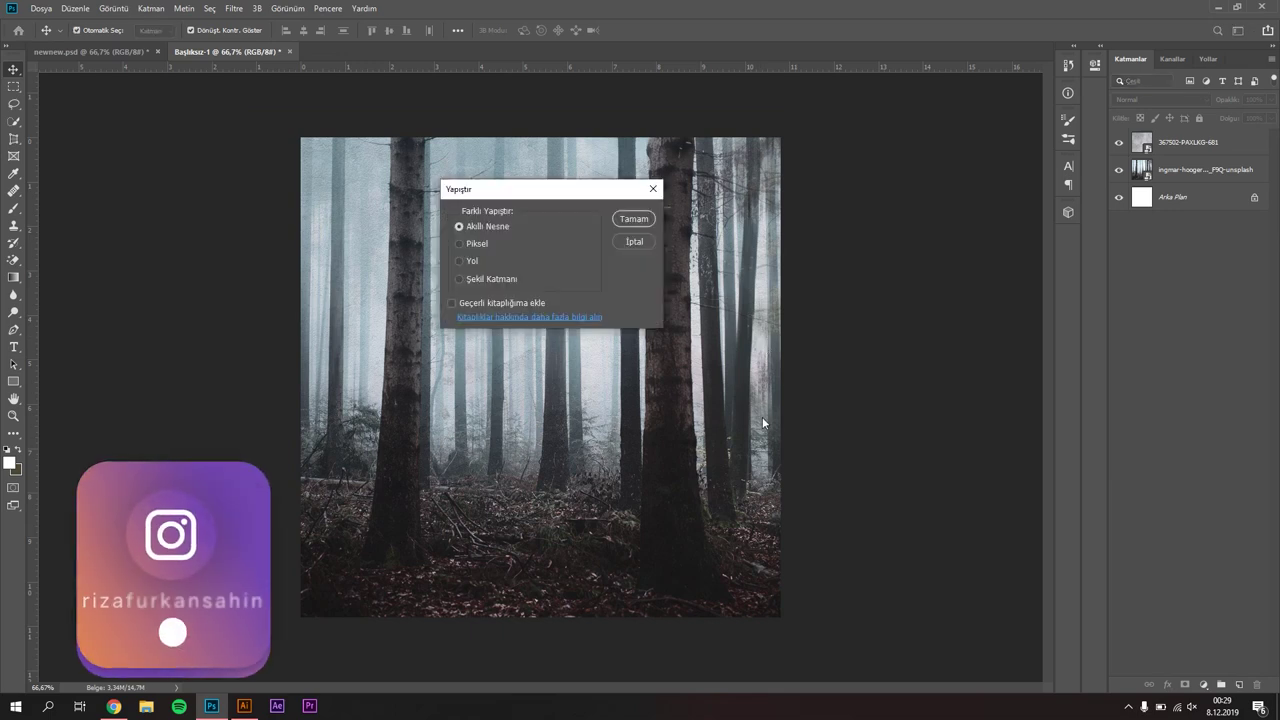
{"action": "left_click", "coordinate": [633, 228]}
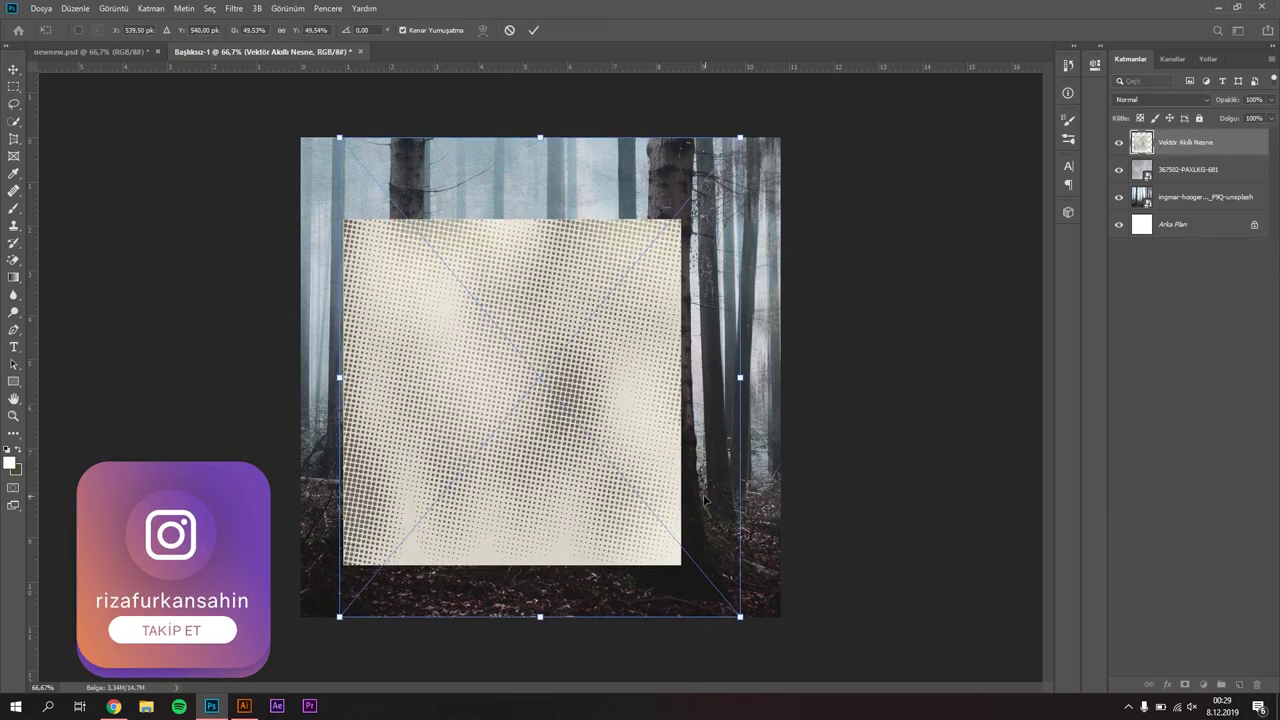
{"action": "scroll", "coordinate": [583, 467], "scroll_direction": "down", "scroll_amount": 3}
{"action": "scroll", "coordinate": [605, 520], "scroll_direction": "down", "scroll_amount": 1}
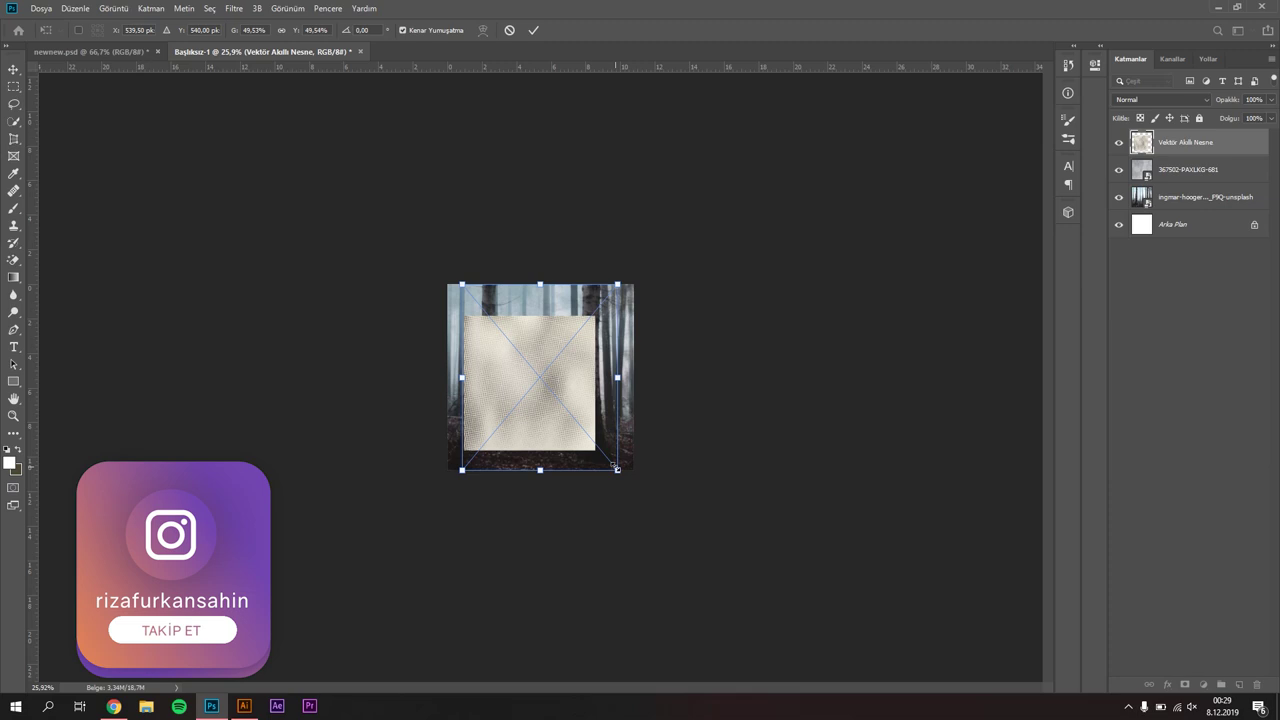
{"action": "left_click_drag", "start_coordinate": [617, 469], "coordinate": [706, 574]}
{"action": "left_click_drag", "start_coordinate": [462, 284], "coordinate": [397, 206]}
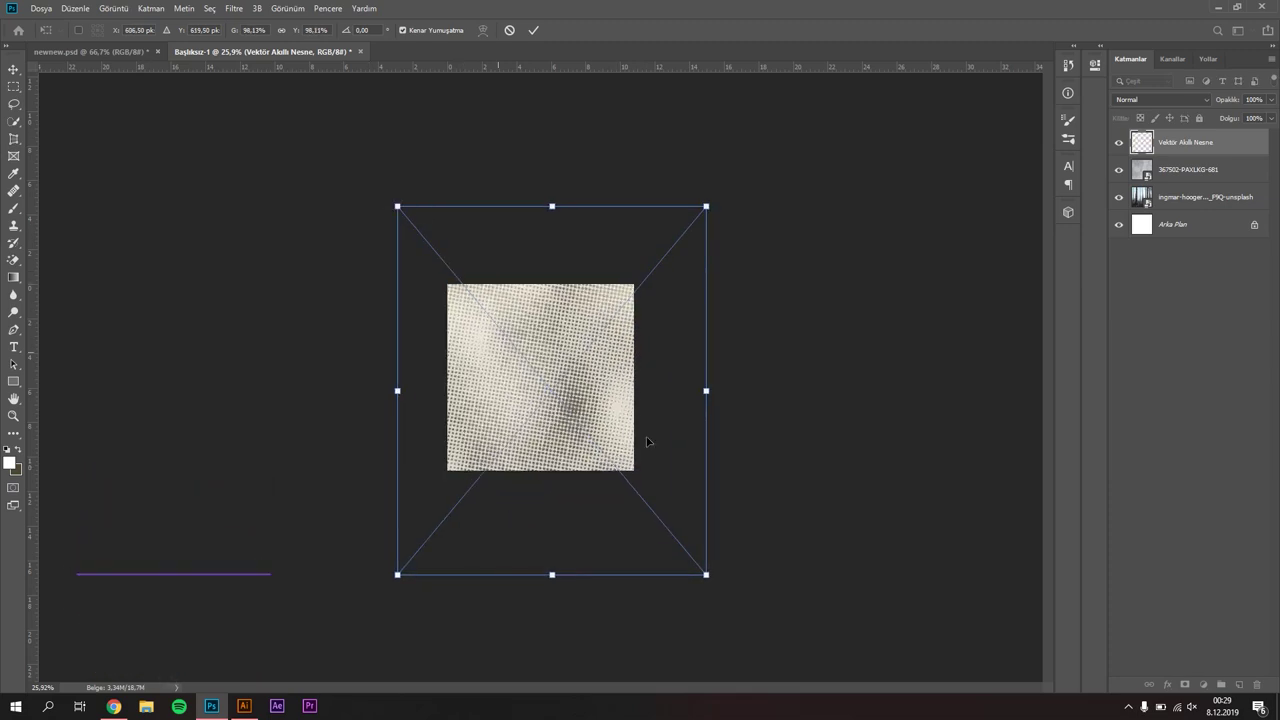
{"action": "left_click", "coordinate": [534, 30]}
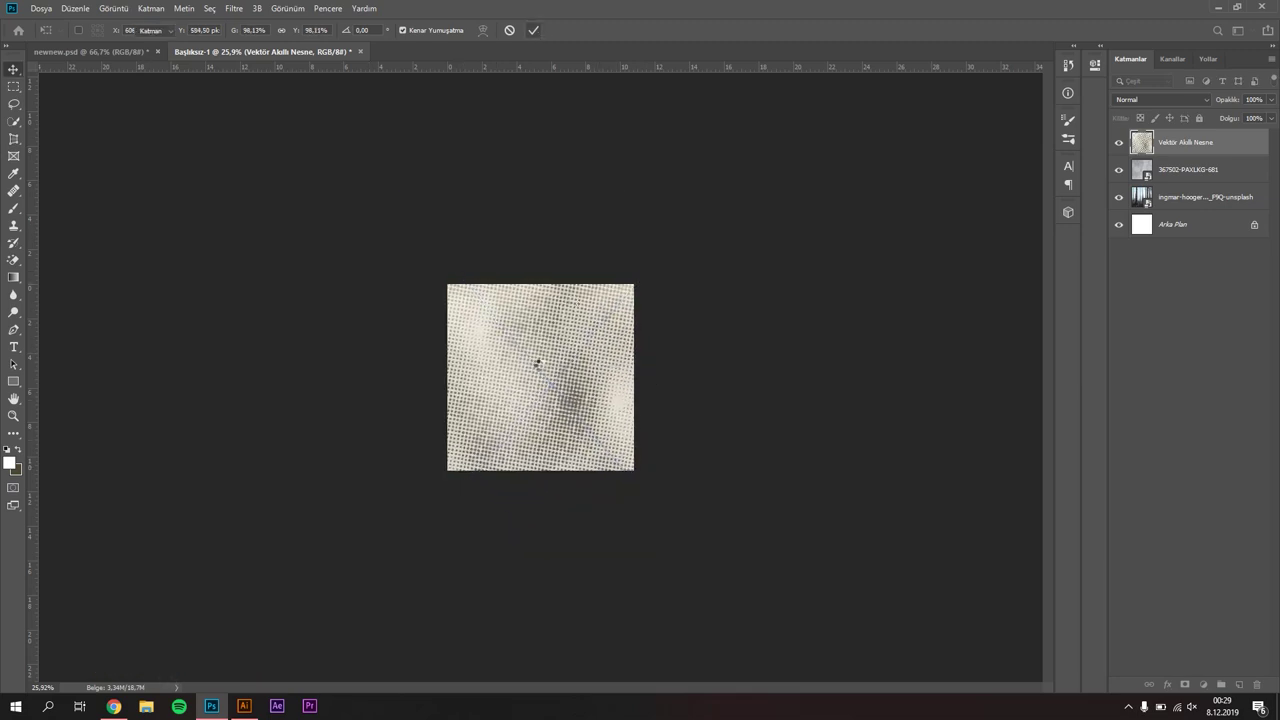
{"action": "scroll", "coordinate": [530, 395], "scroll_direction": "up", "scroll_amount": 3}
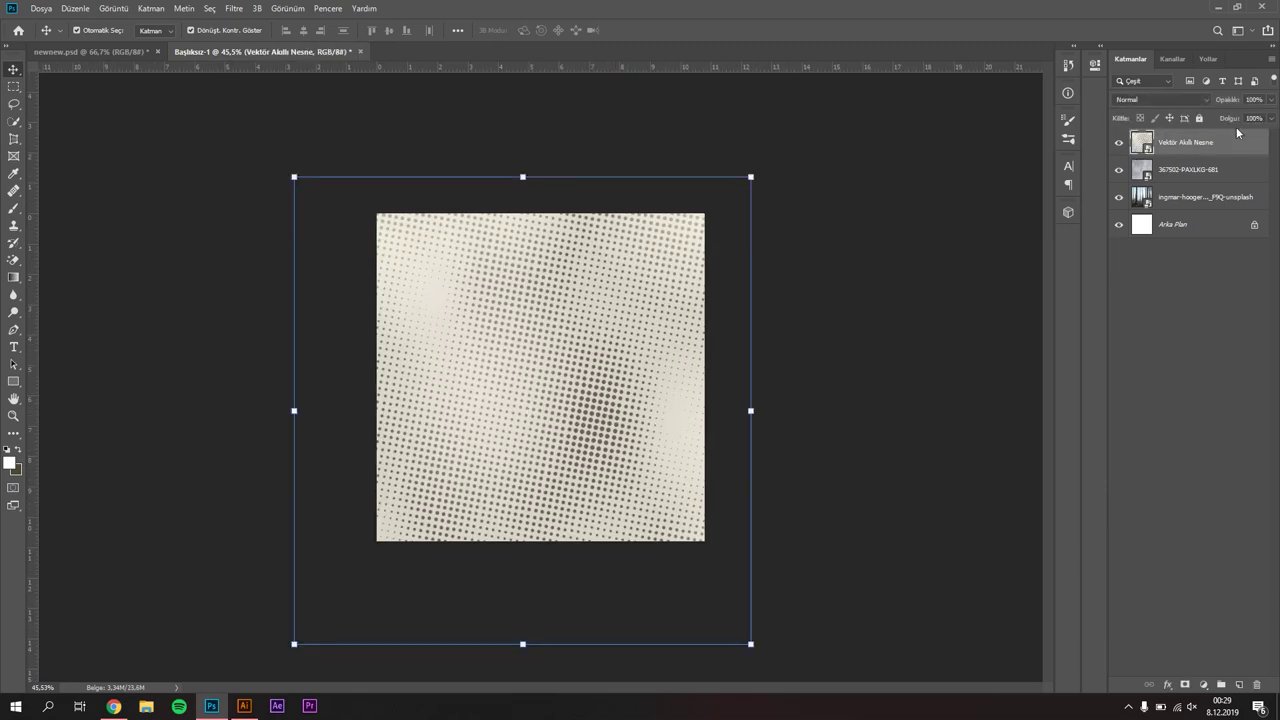
Set the halftone layer's blend mode to Multiply (Çoğalt) and compare against the reference poster.
{"action": "left_click", "coordinate": [1165, 100]}
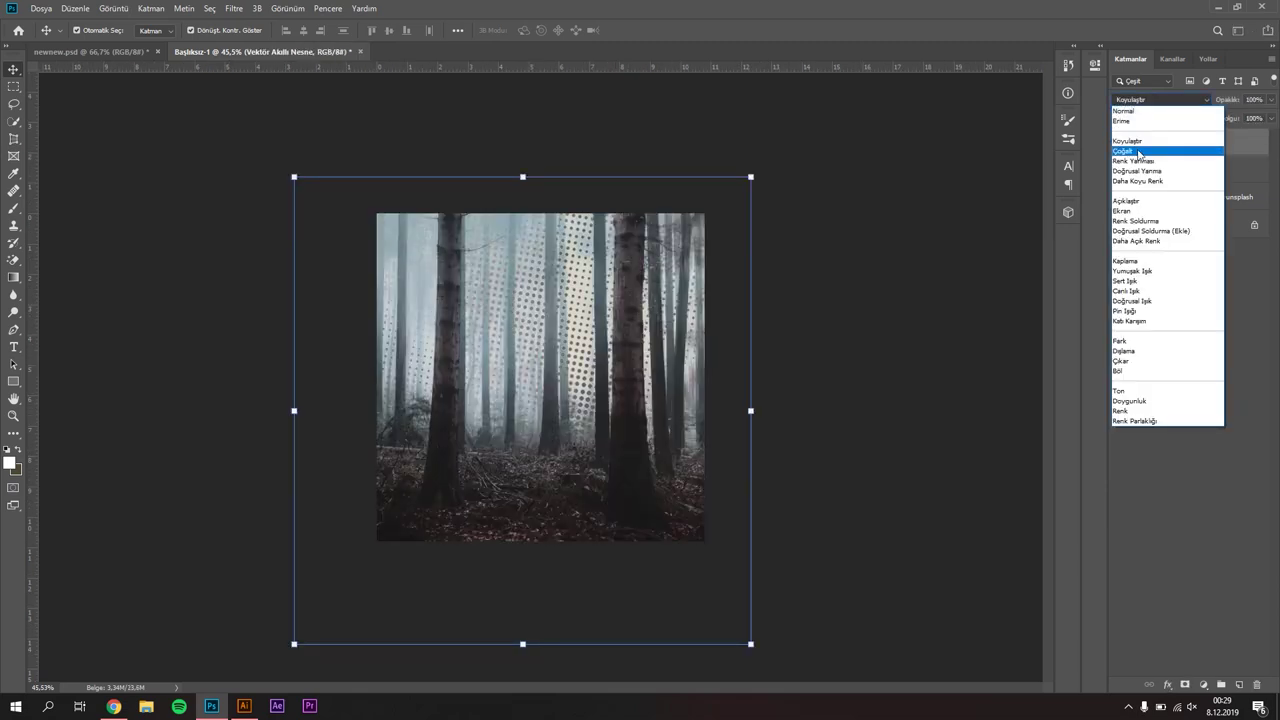
{"action": "left_click", "coordinate": [1138, 151]}
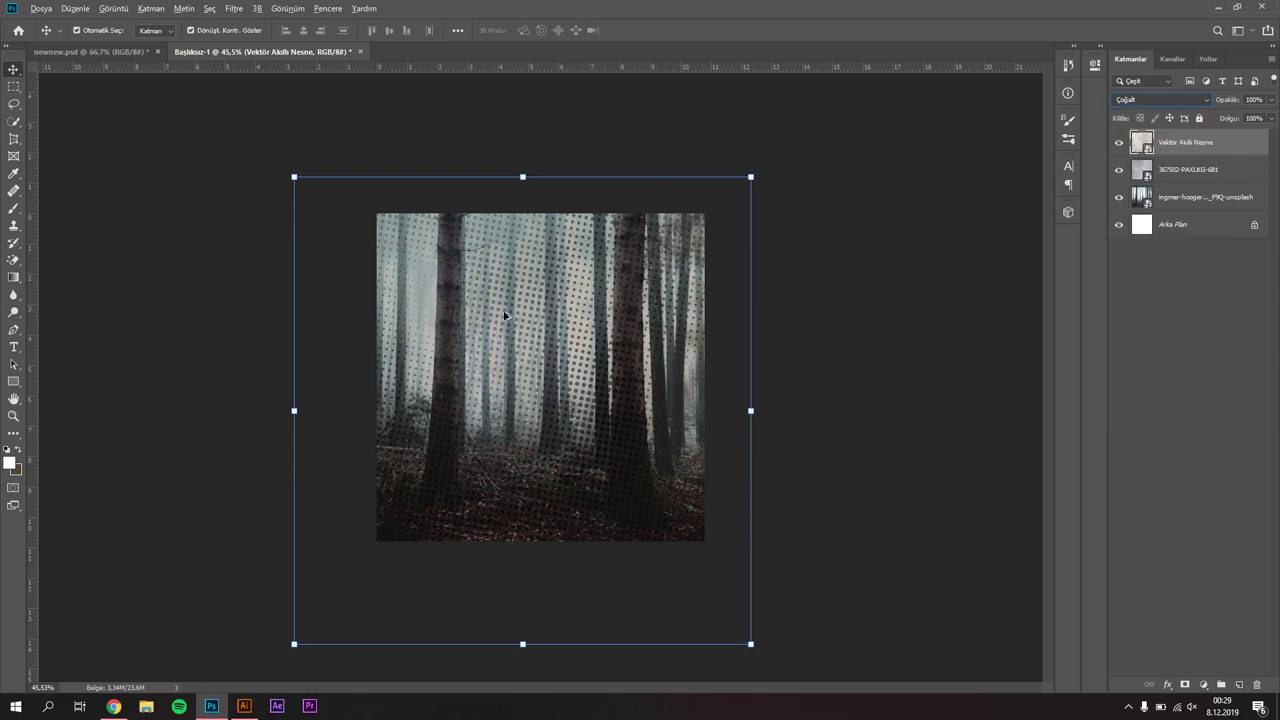
{"action": "left_click", "coordinate": [882, 405]}
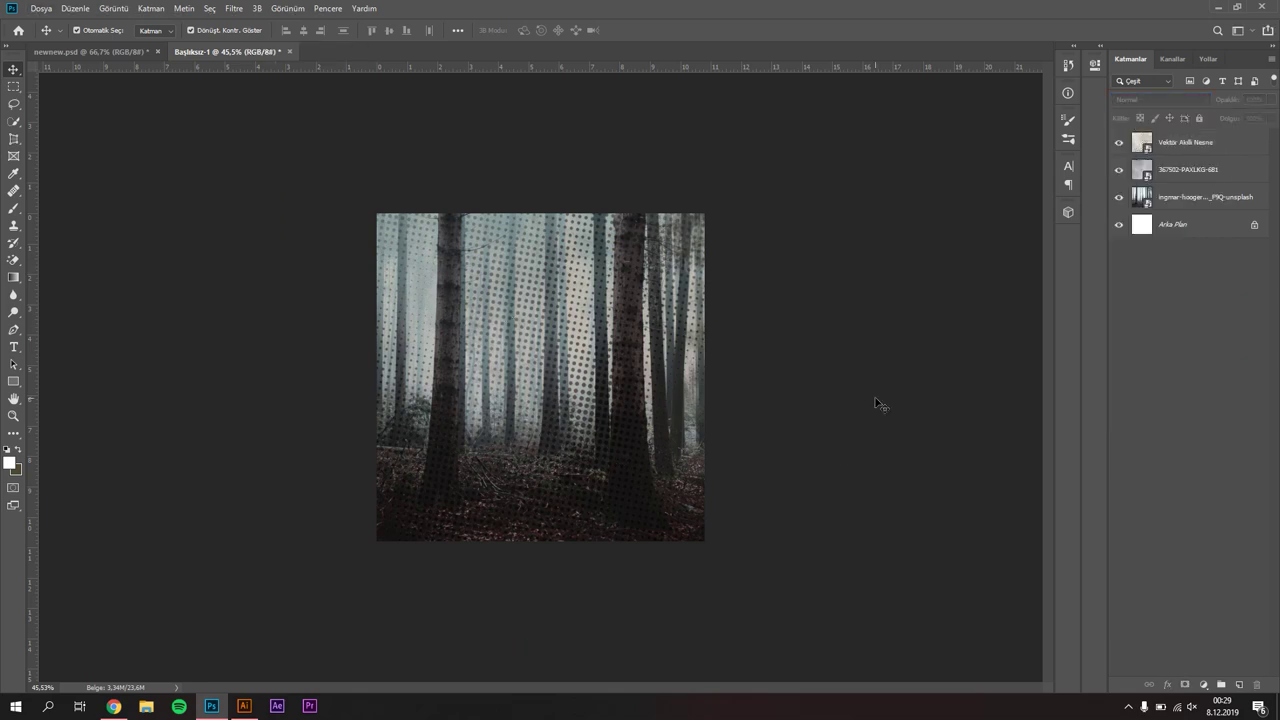
{"action": "scroll", "coordinate": [552, 511], "scroll_direction": "up", "scroll_amount": 1}
{"action": "scroll", "coordinate": [500, 509], "scroll_direction": "up", "scroll_amount": 1}
{"action": "scroll", "coordinate": [257, 233], "scroll_direction": "up", "scroll_amount": 1}
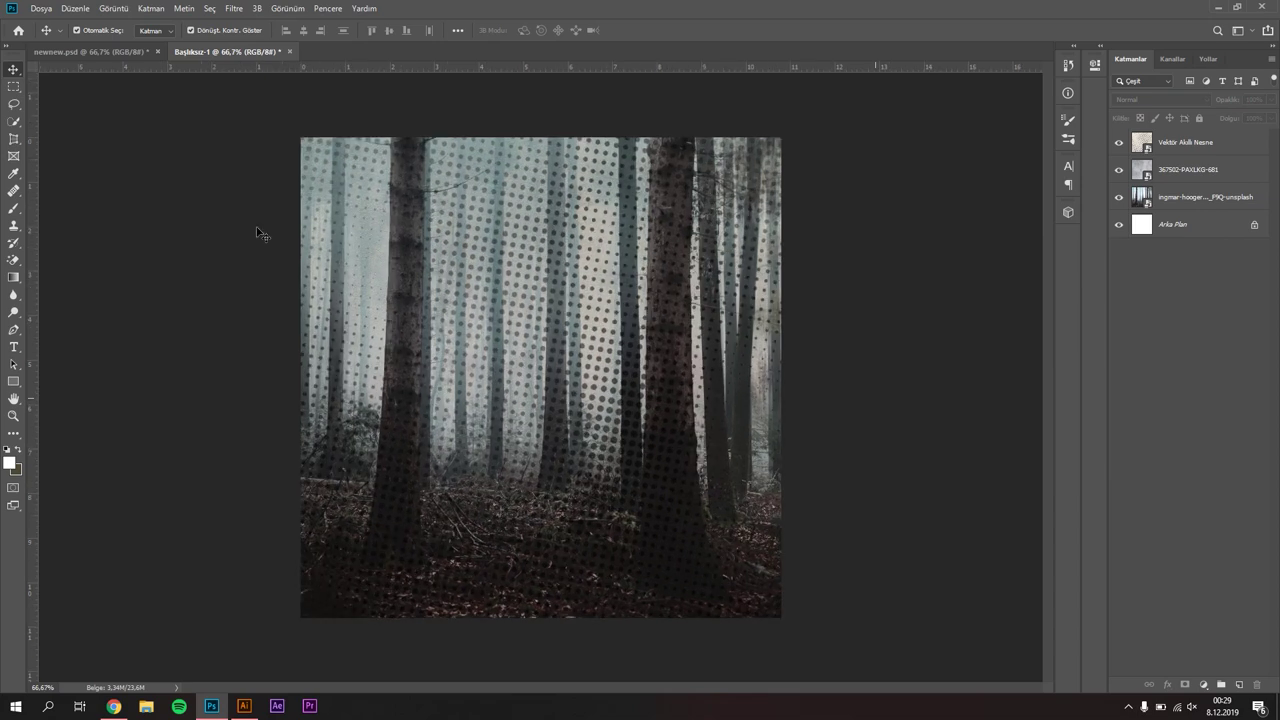
{"action": "left_click", "coordinate": [92, 54]}
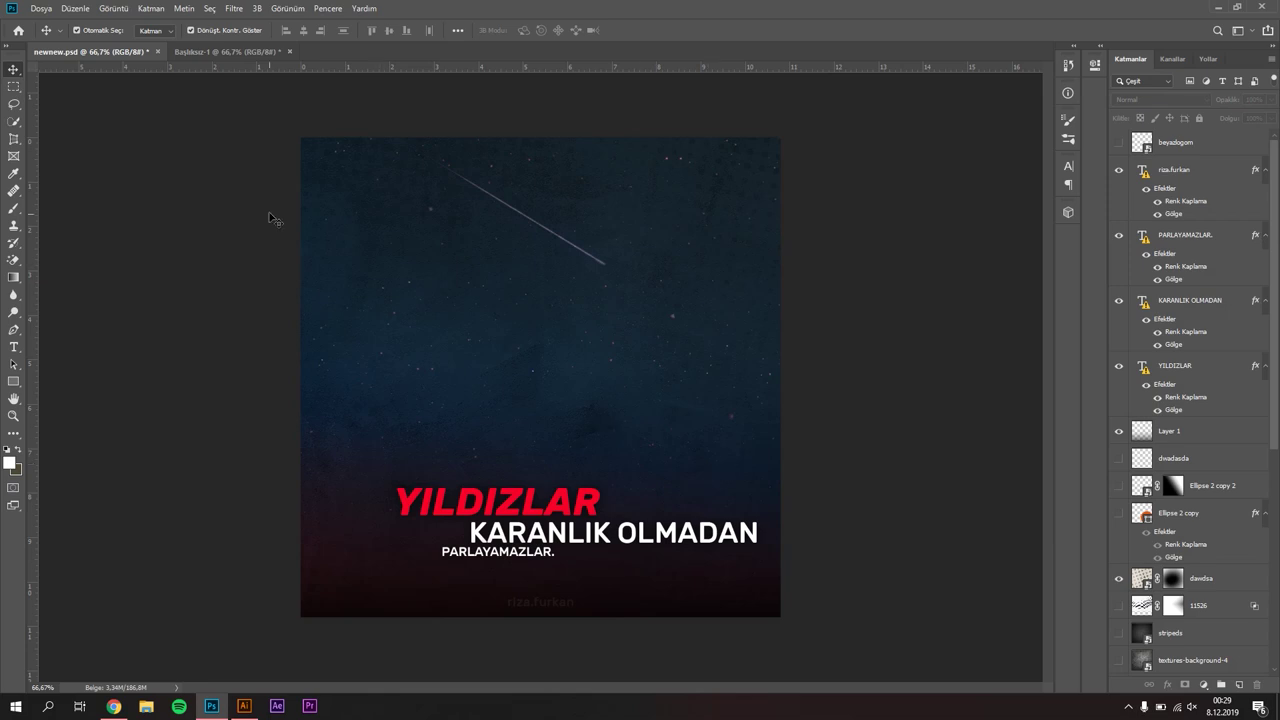
{"action": "left_click", "coordinate": [222, 51]}
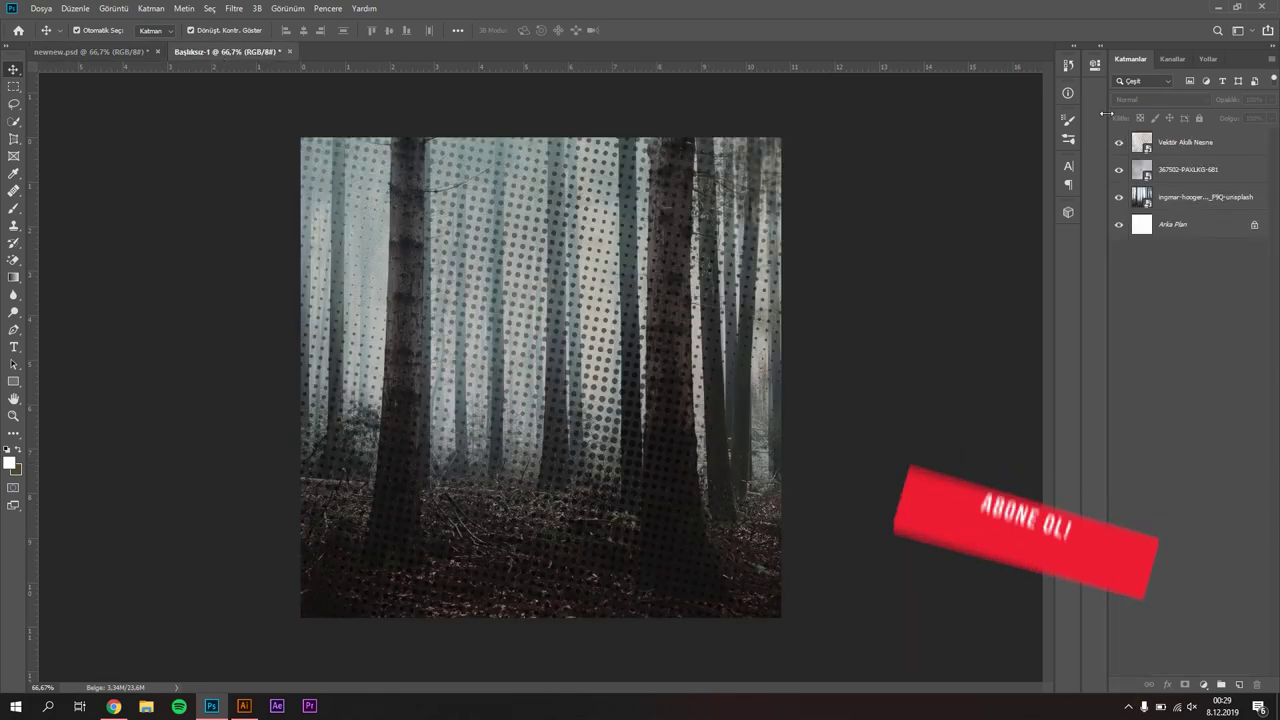
{"action": "left_click", "coordinate": [1185, 142]}
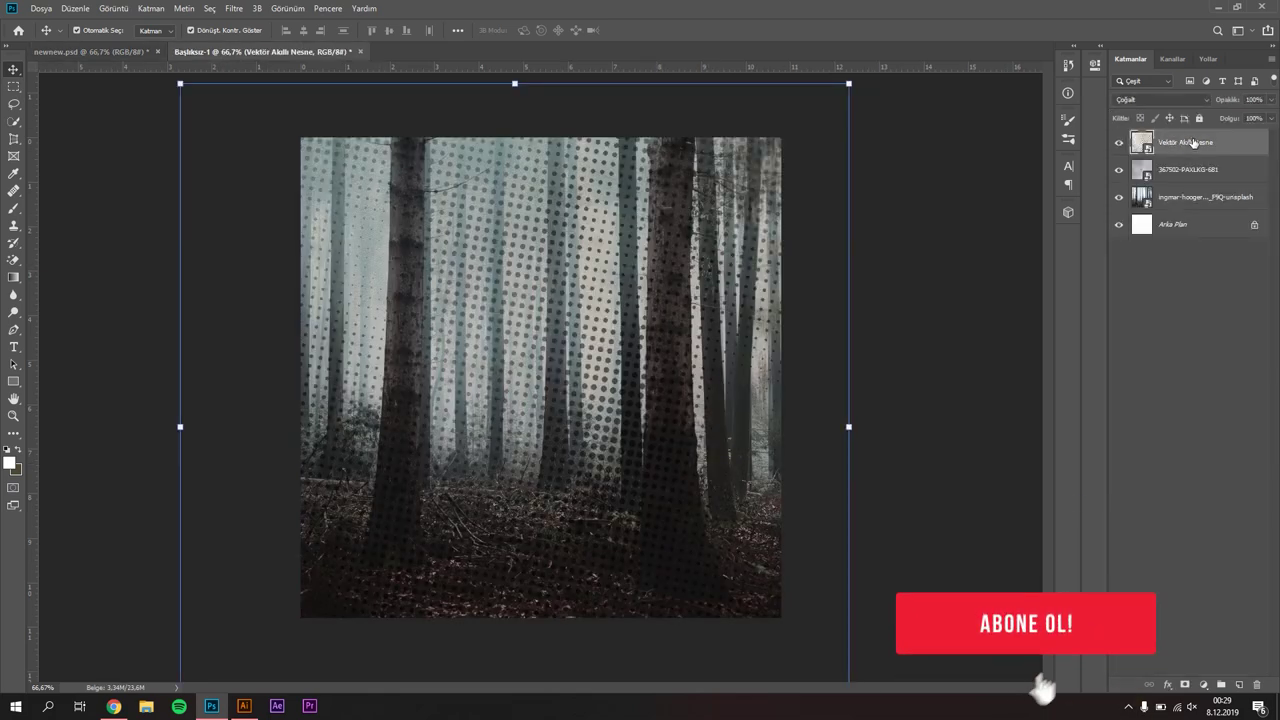
Mask the halftone layer, painting black with a large soft brush over the trees and forest floor.
{"action": "left_click", "coordinate": [1185, 687]}
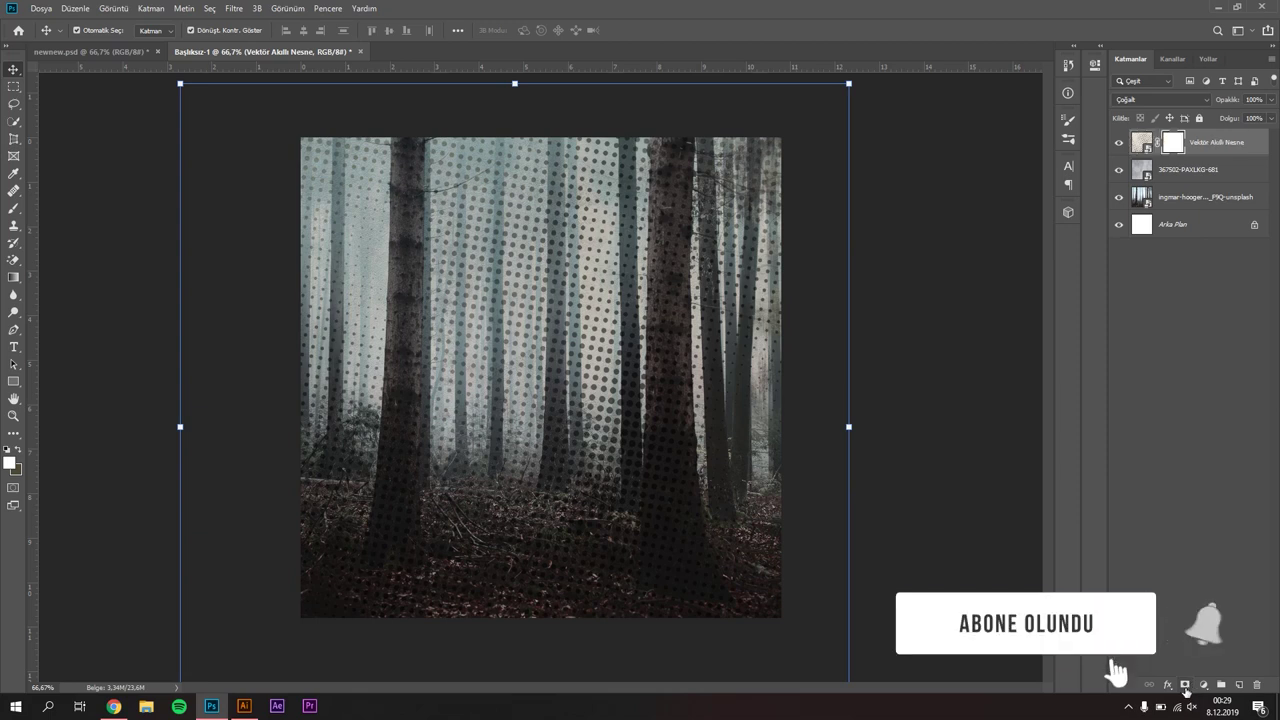
{"action": "left_click", "coordinate": [13, 208]}
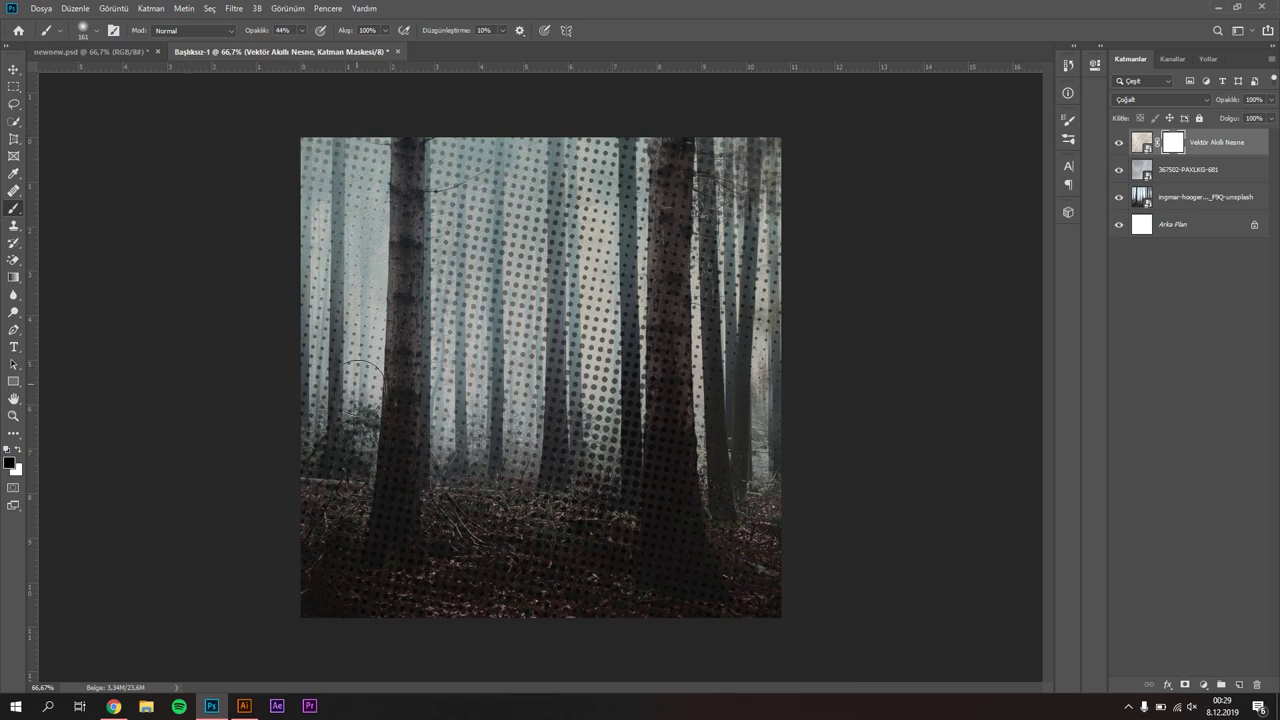
{"action": "mouse_move", "coordinate": [358, 397]}
{"action": "left_mouse_down"}
{"action": "mouse_move", "coordinate": [434, 376]}
{"action": "mouse_move", "coordinate": [355, 357]}
{"action": "left_mouse_up"}
{"action": "mouse_move", "coordinate": [553, 360]}
{"action": "left_mouse_down"}
{"action": "mouse_move", "coordinate": [478, 392]}
{"action": "mouse_move", "coordinate": [572, 283]}
{"action": "left_mouse_up"}
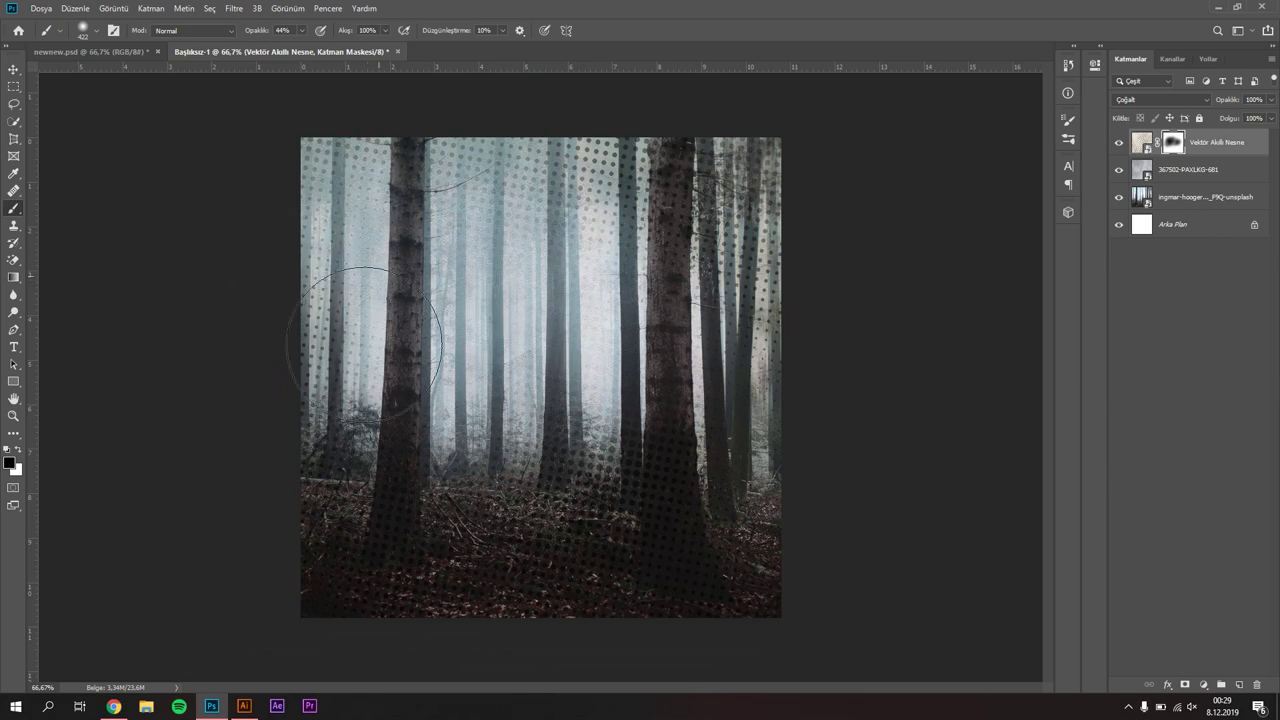
{"action": "mouse_move", "coordinate": [450, 492]}
{"action": "left_mouse_down"}
{"action": "mouse_move", "coordinate": [590, 285]}
{"action": "mouse_move", "coordinate": [660, 470]}
{"action": "left_mouse_up"}
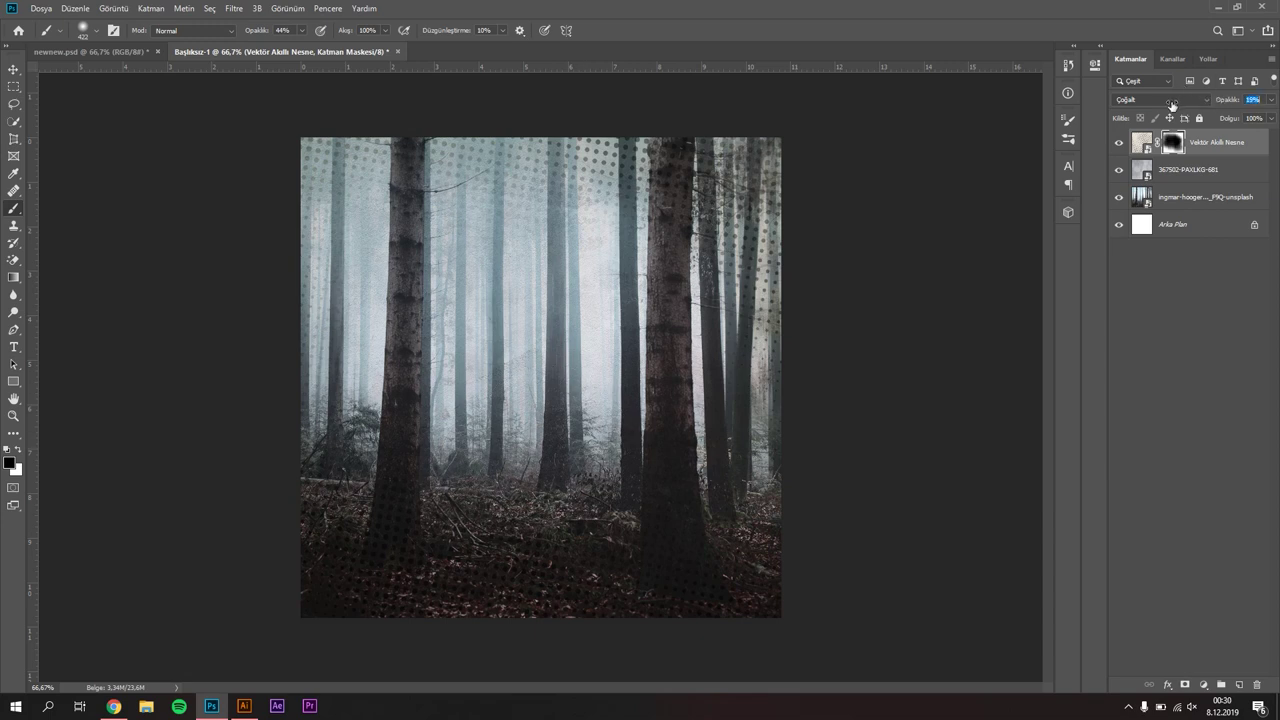
Lower the halftone opacity to 38% and paint white to restore some dots along the top.
{"action": "left_click_drag", "start_coordinate": [1172, 104], "coordinate": [1191, 104]}
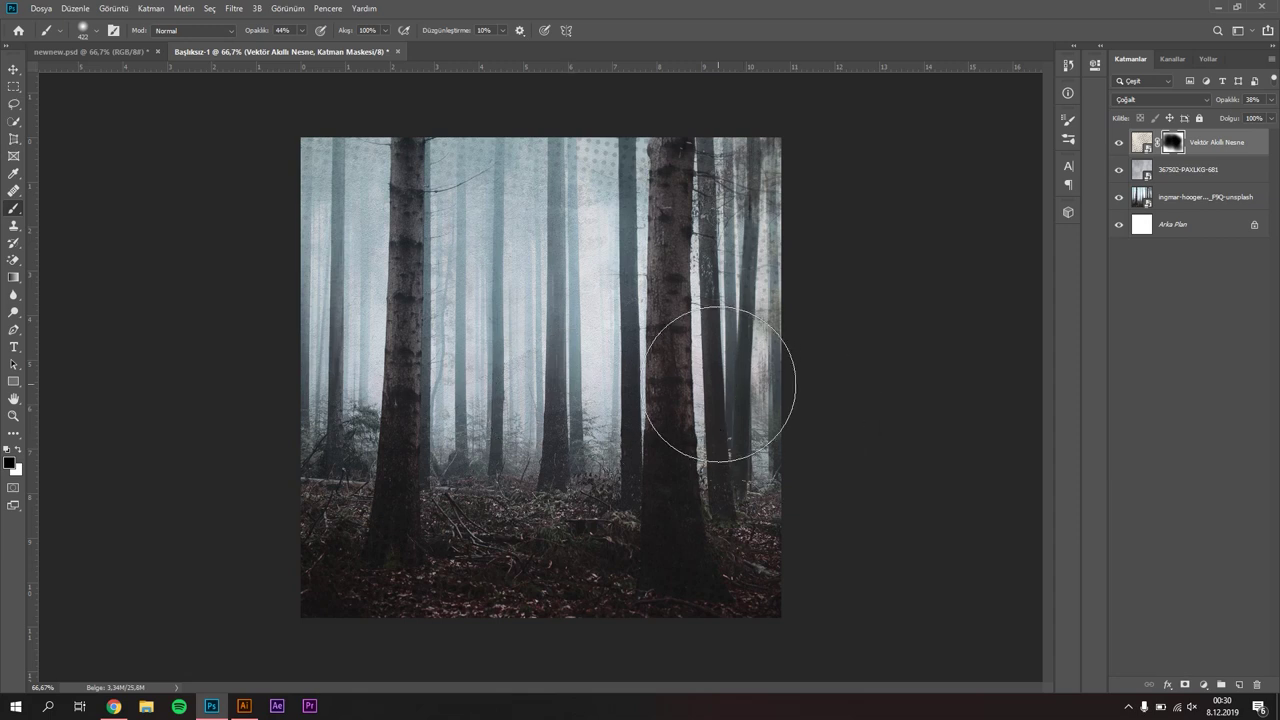
{"action": "key", "text": "x"}
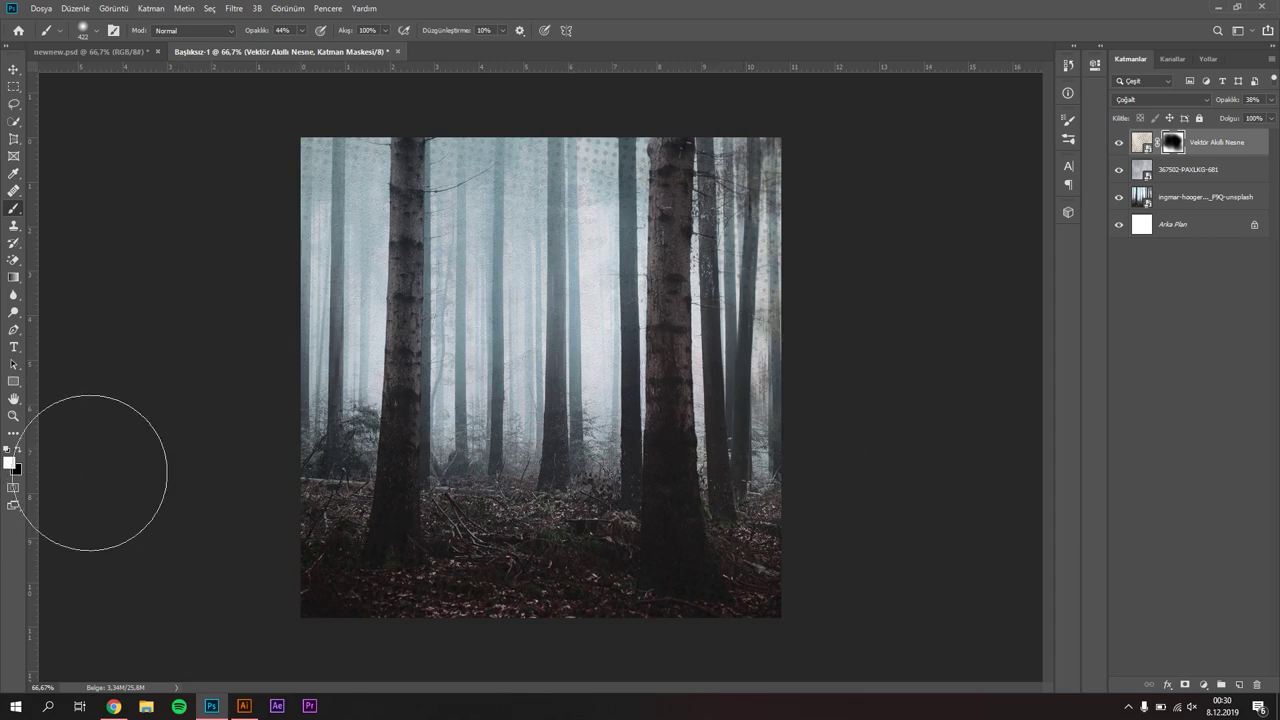
{"action": "key", "text": "x"}
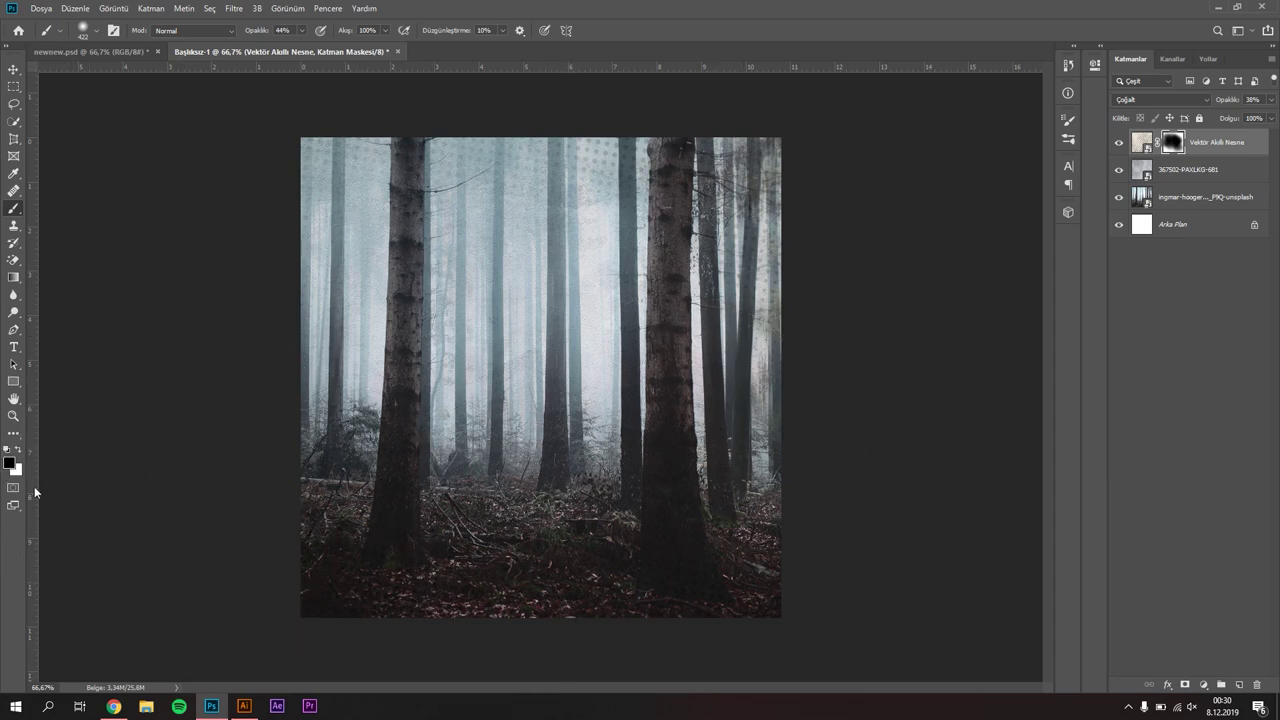
{"action": "key", "text": "x"}
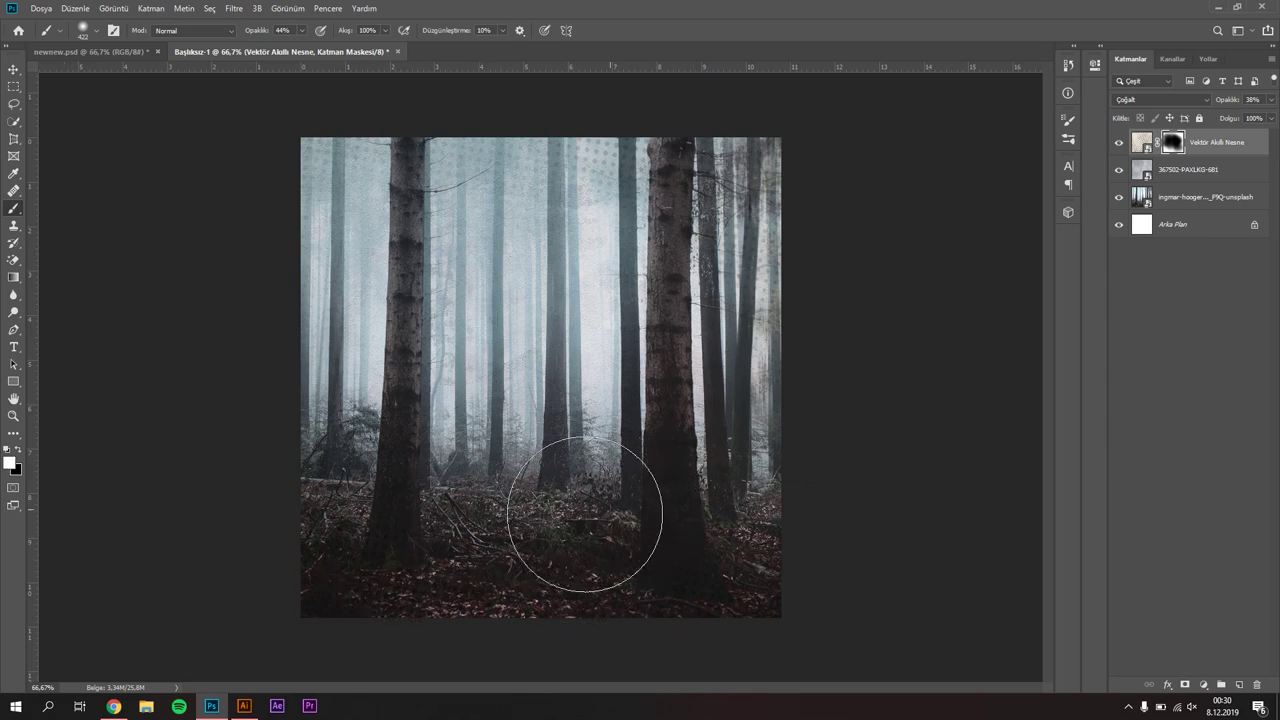
{"action": "left_click_drag", "start_coordinate": [628, 480], "coordinate": [734, 443]}
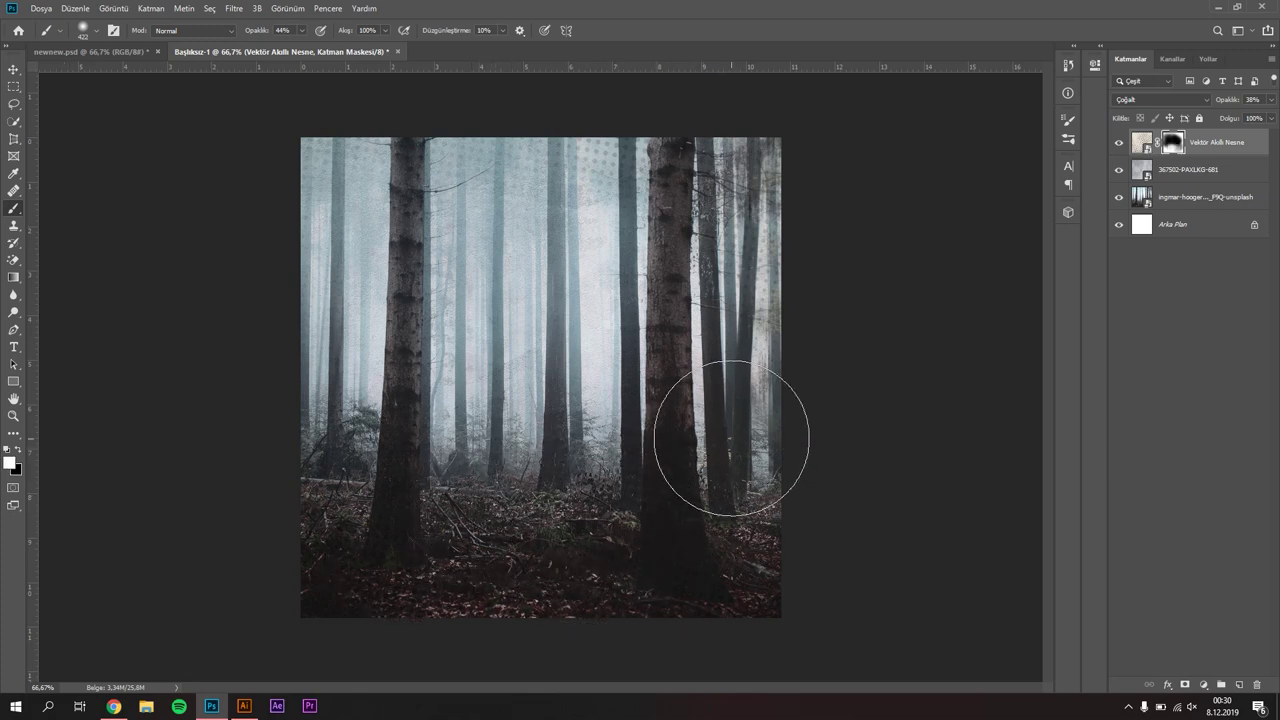
{"action": "left_click_drag", "start_coordinate": [357, 186], "coordinate": [486, 157]}
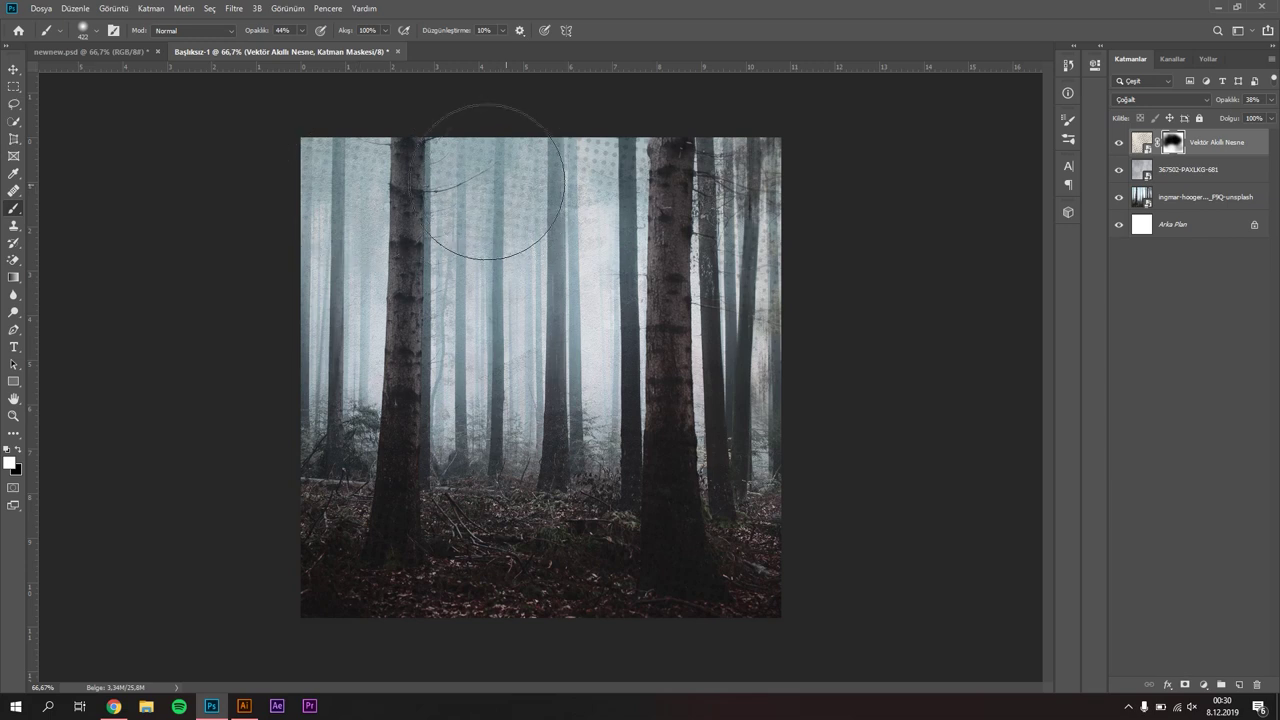
{"action": "key", "text": "x"}
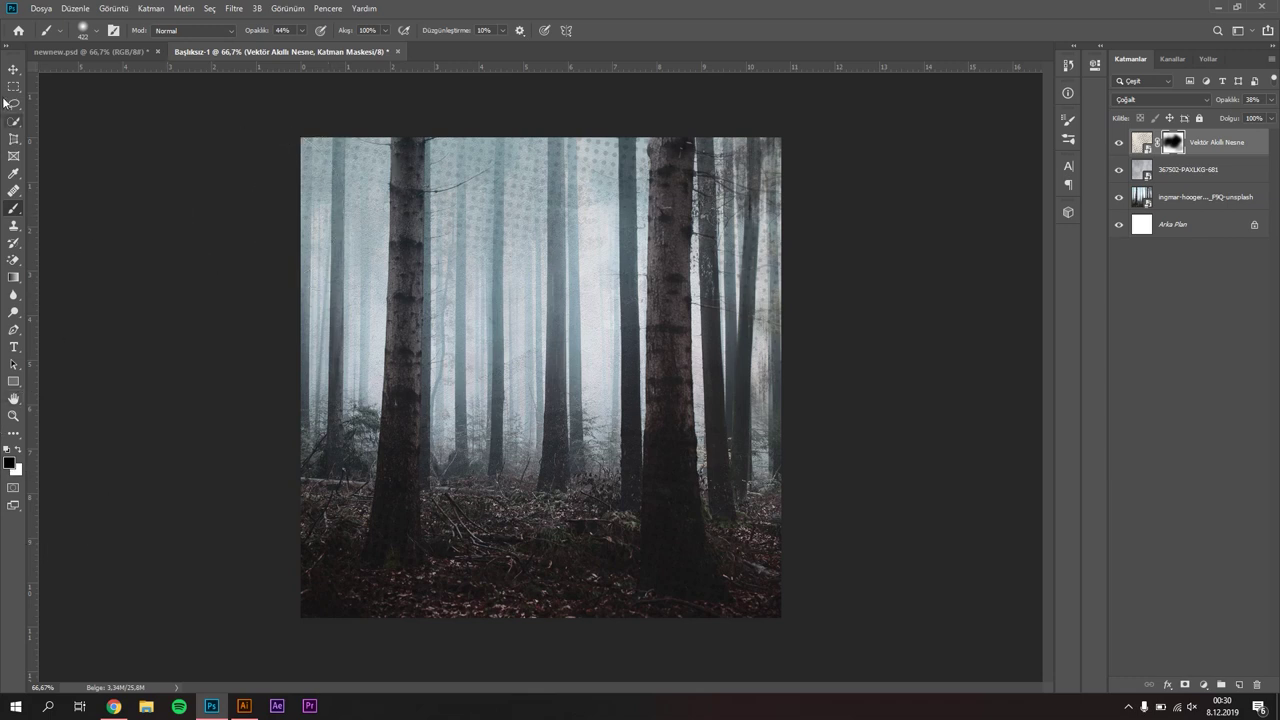
{"action": "left_click", "coordinate": [14, 69]}
{"action": "left_click", "coordinate": [968, 270]}
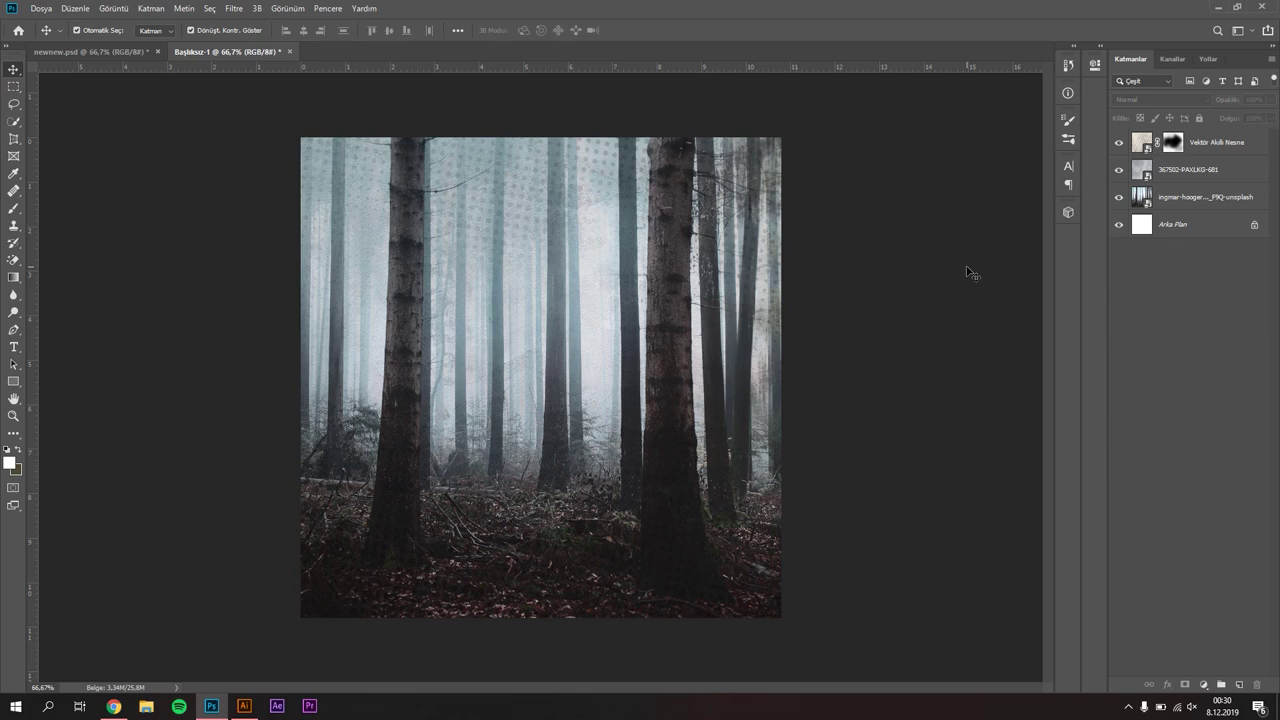
{"action": "key", "text": "alt+Tab"}
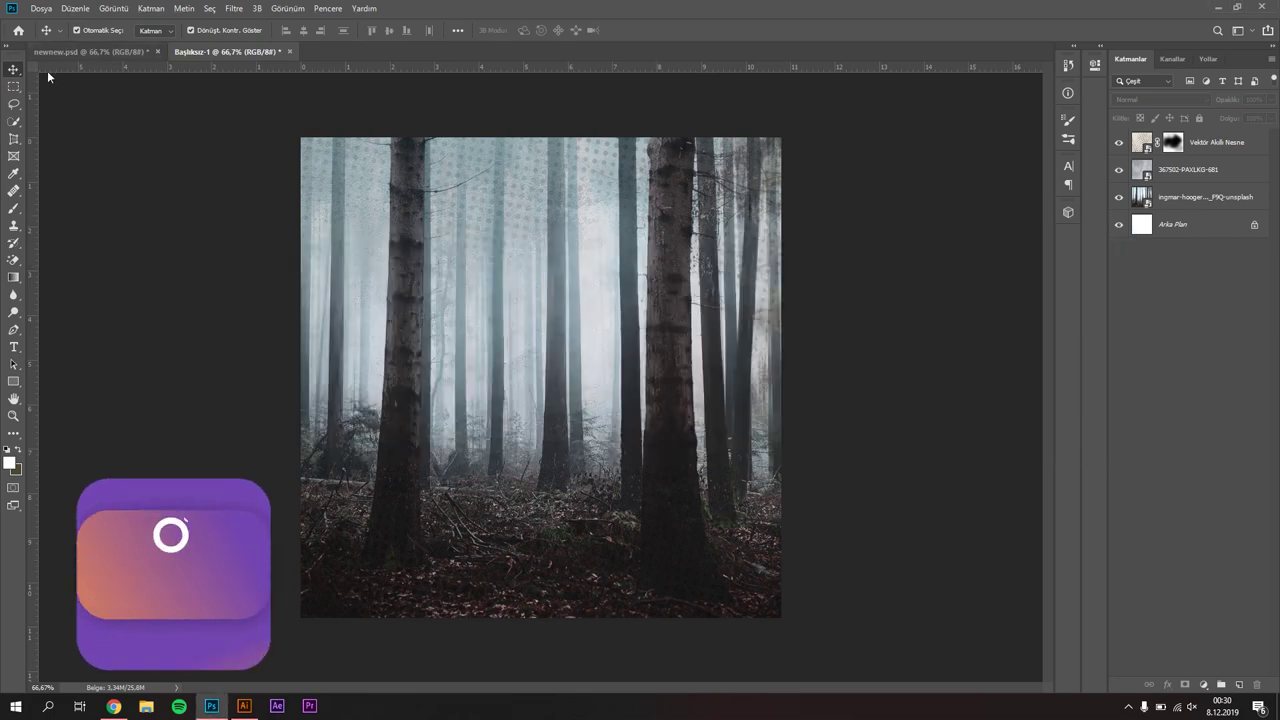
{"action": "left_click", "coordinate": [80, 49]}
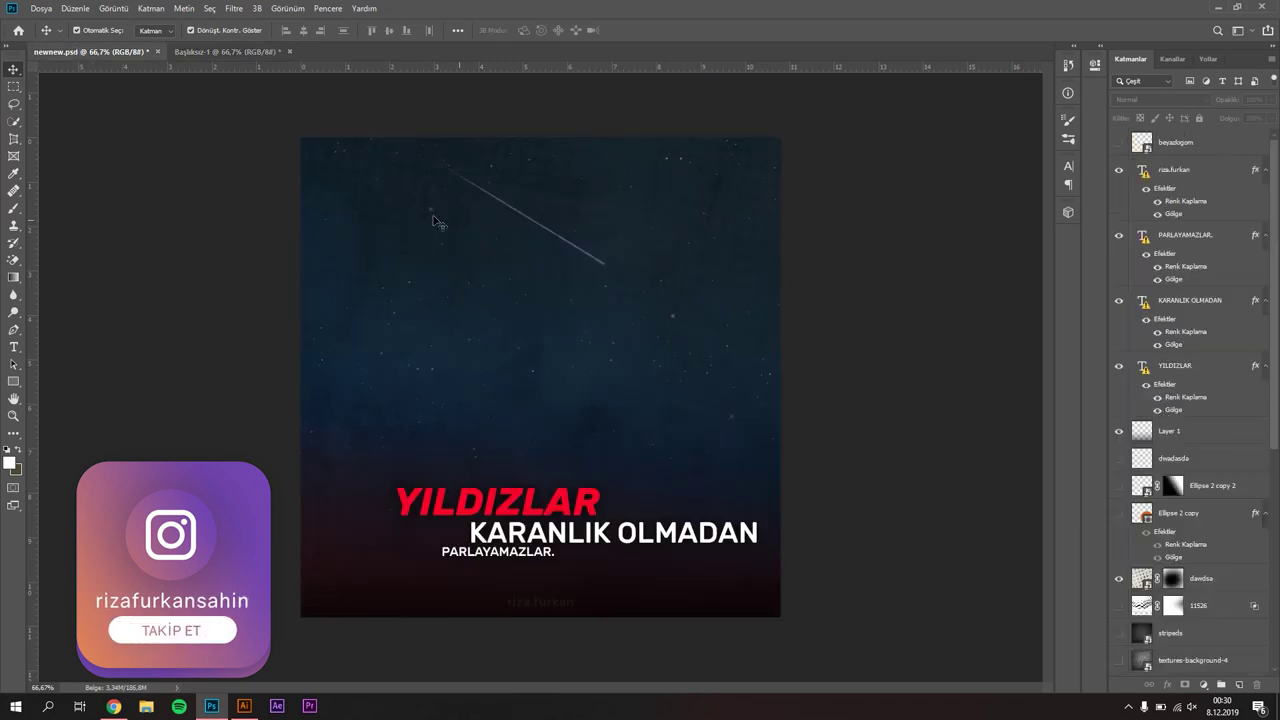
{"action": "left_click", "coordinate": [232, 51]}
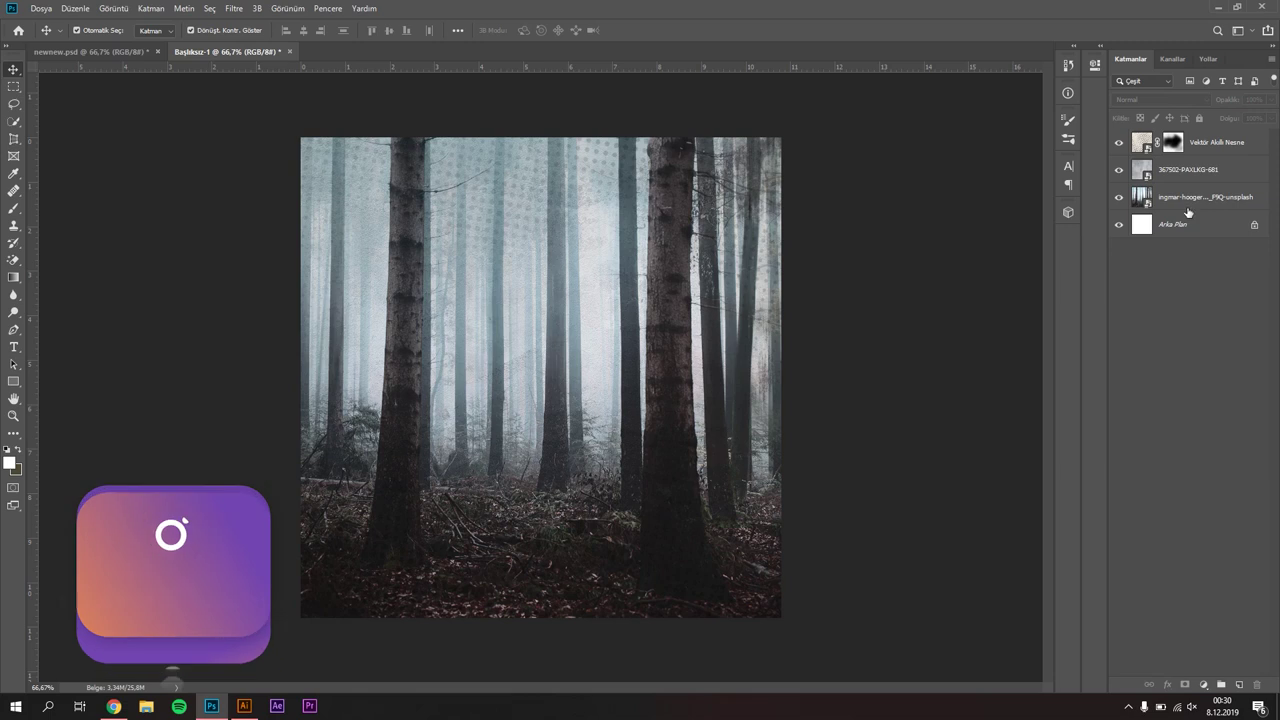
{"action": "left_click", "coordinate": [1222, 157]}
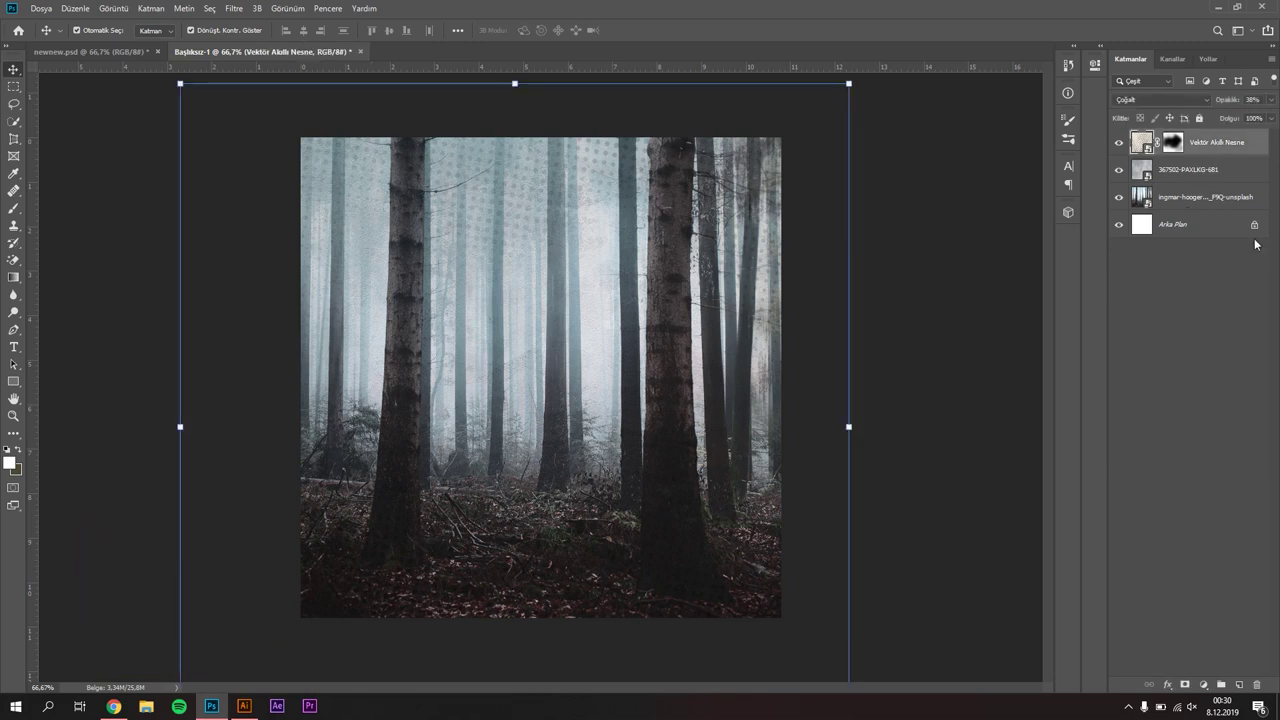
Add a new layer and pick the Gradient tool with pure black as foreground colour.
{"action": "left_click", "coordinate": [1239, 686]}
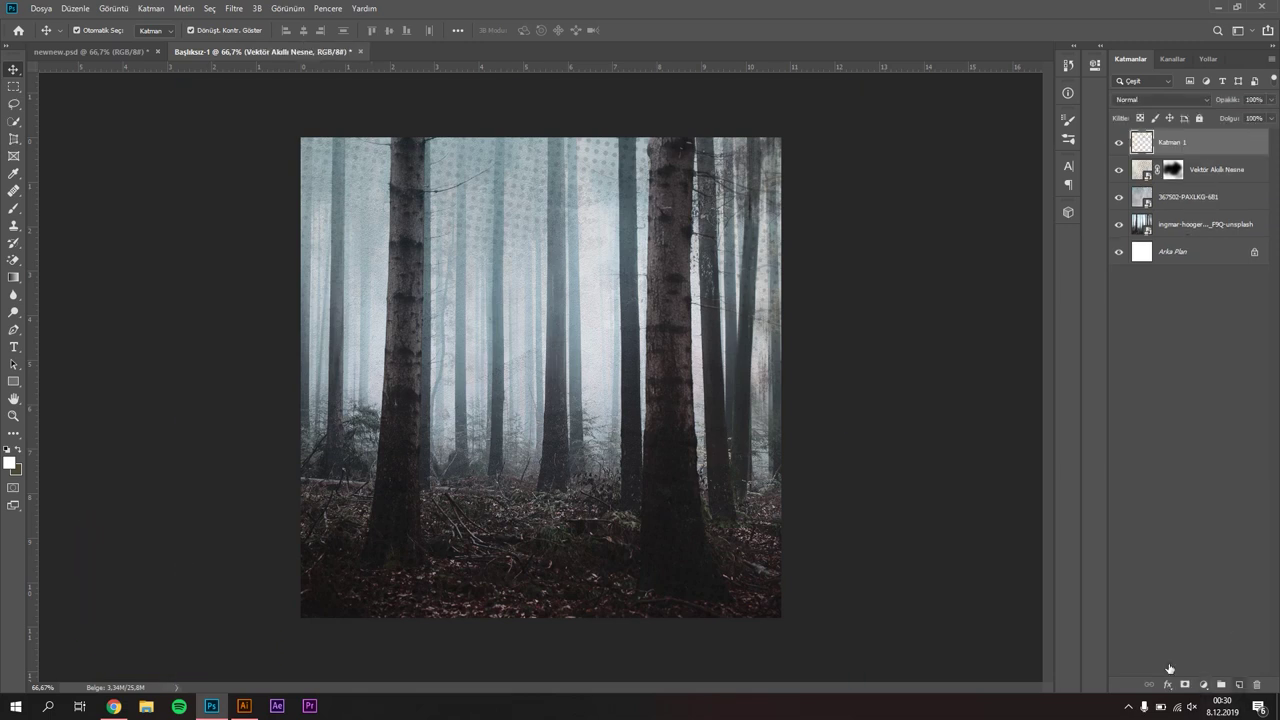
{"action": "left_click", "coordinate": [12, 279]}
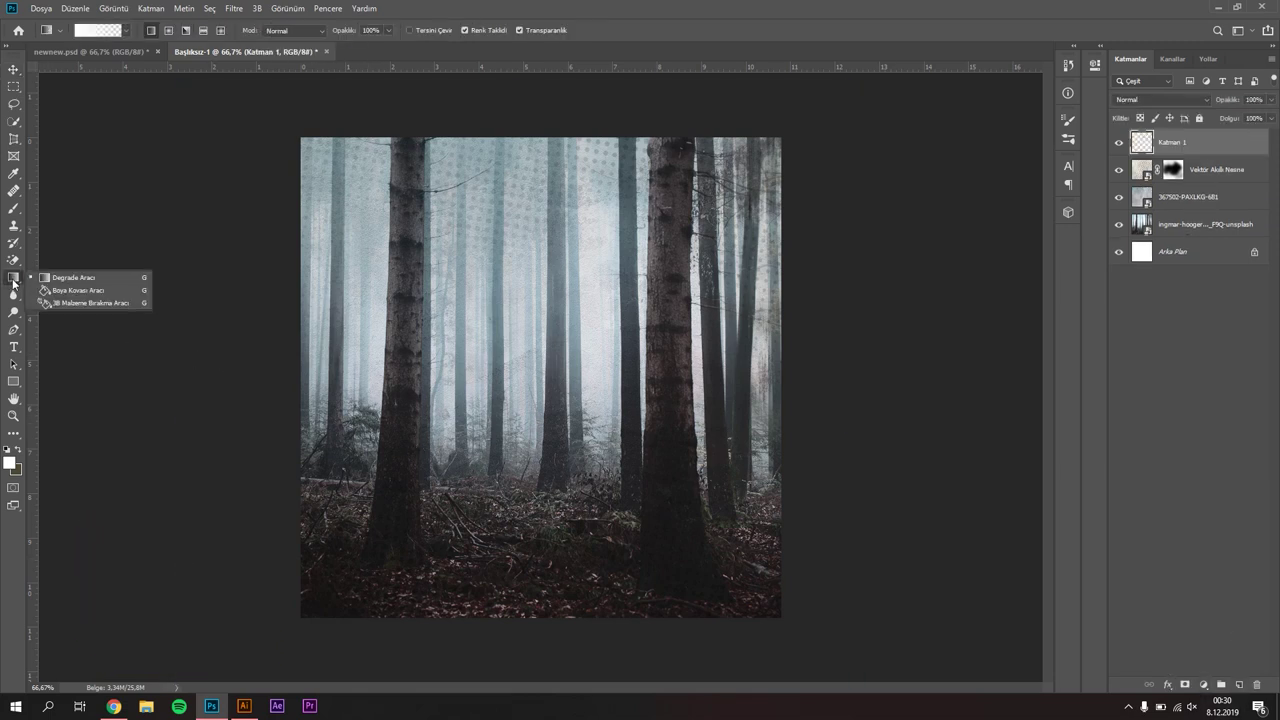
{"action": "left_click", "coordinate": [94, 278]}
{"action": "key", "text": "x"}
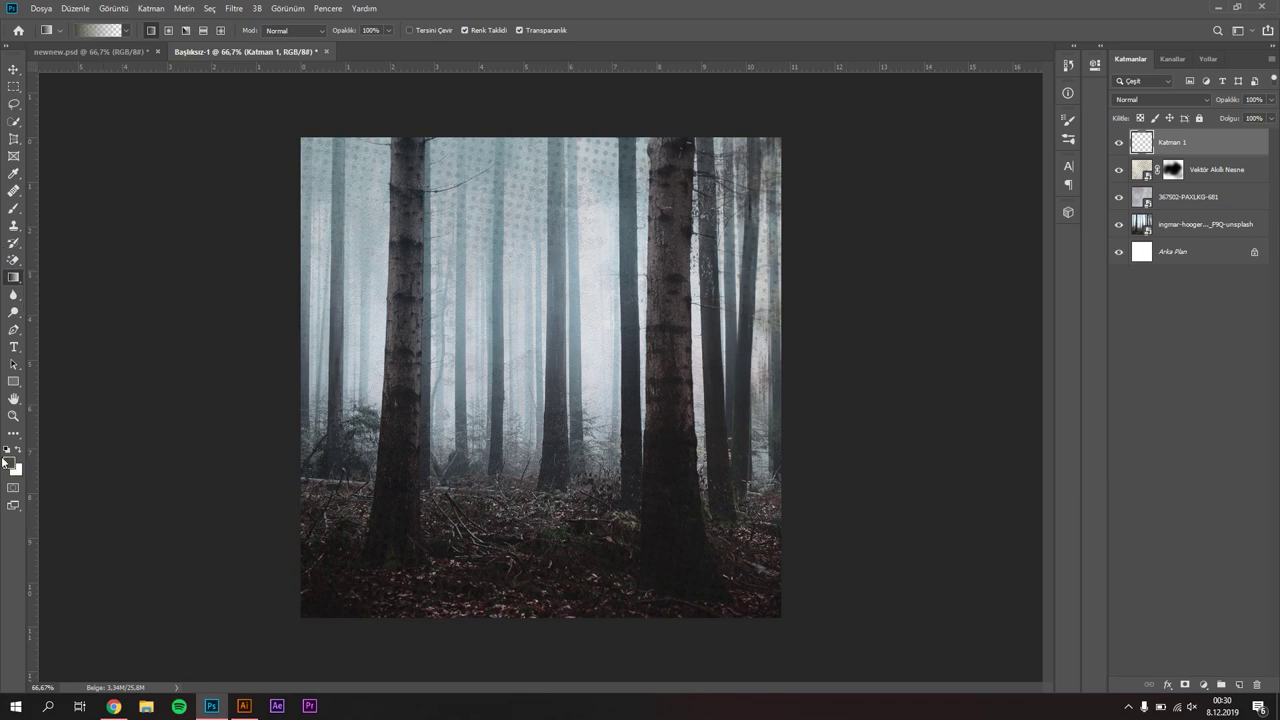
{"action": "left_click", "coordinate": [14, 467]}
{"action": "left_click", "coordinate": [945, 440]}
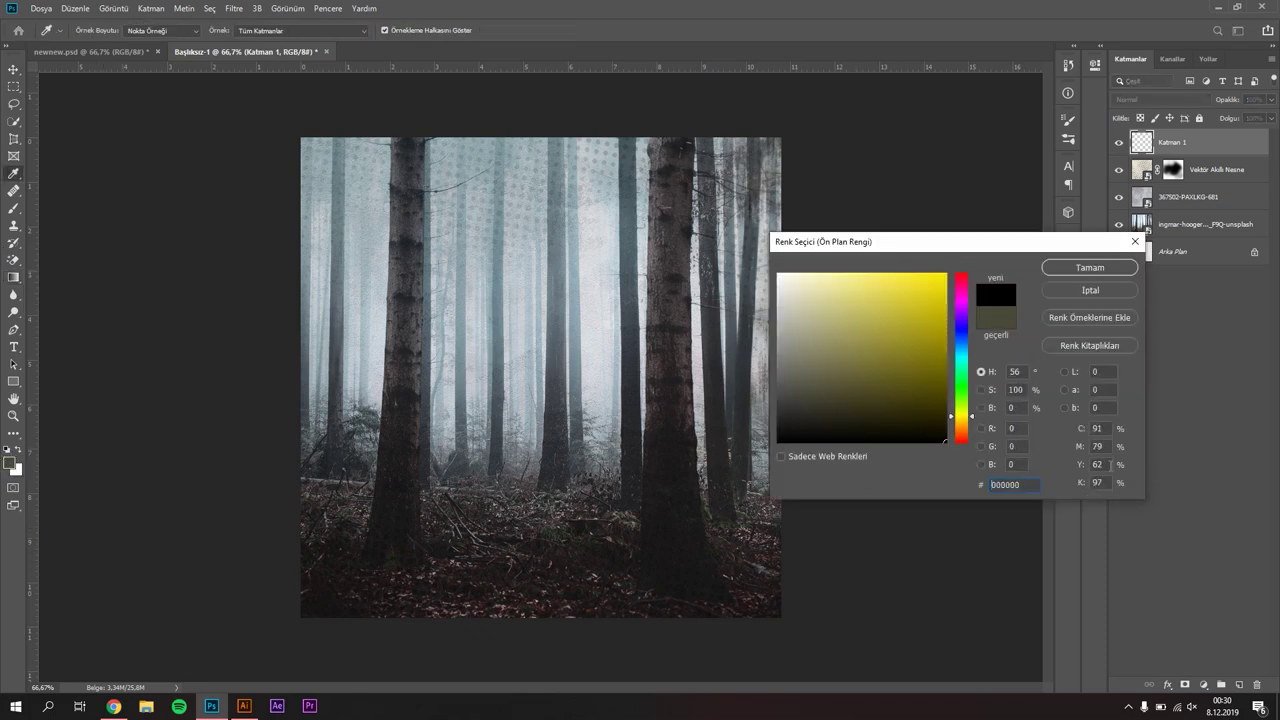
{"action": "left_click", "coordinate": [1100, 272]}
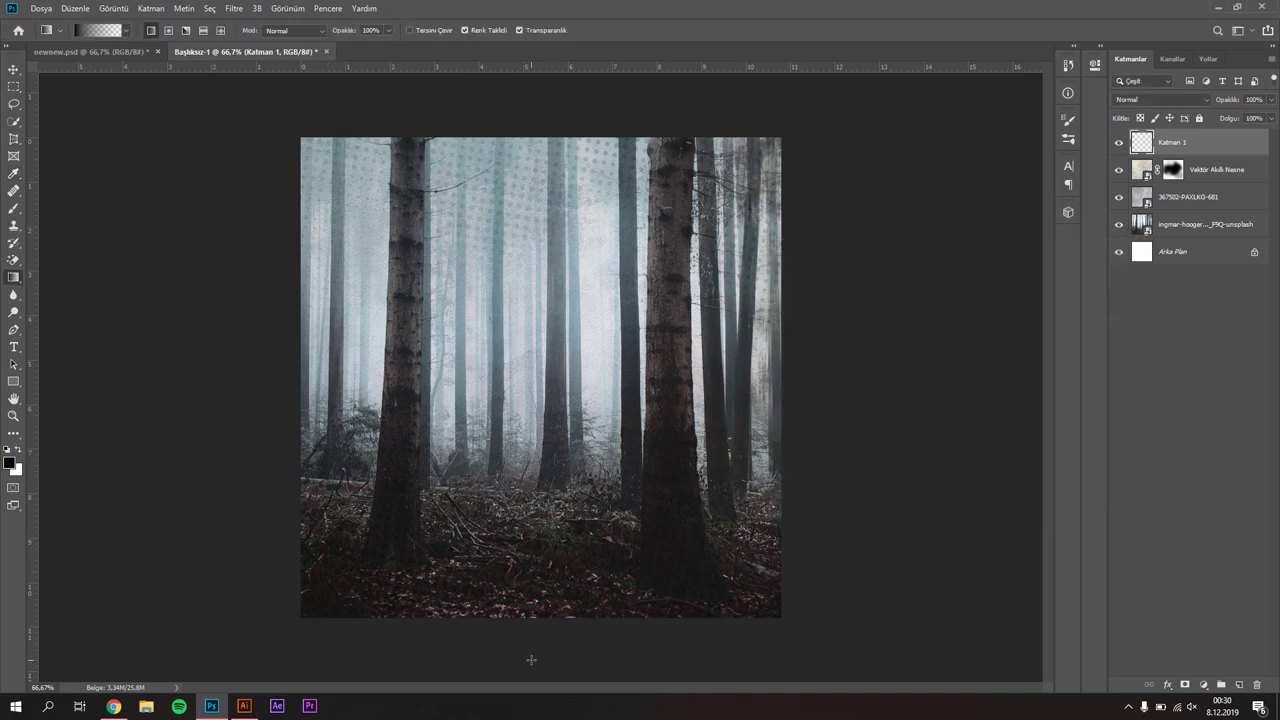
Draw a black-to-transparent gradient up from the bottom and lower the layer opacity to 57%.
{"action": "mouse_move", "coordinate": [531, 648]}
{"action": "left_mouse_down"}
{"action": "mouse_move", "coordinate": [531, 491]}
{"action": "mouse_move", "coordinate": [531, 558]}
{"action": "left_mouse_up"}
{"action": "left_click_drag", "start_coordinate": [531, 484], "coordinate": [531, 548]}
{"action": "left_click_drag", "start_coordinate": [531, 478], "coordinate": [531, 476]}
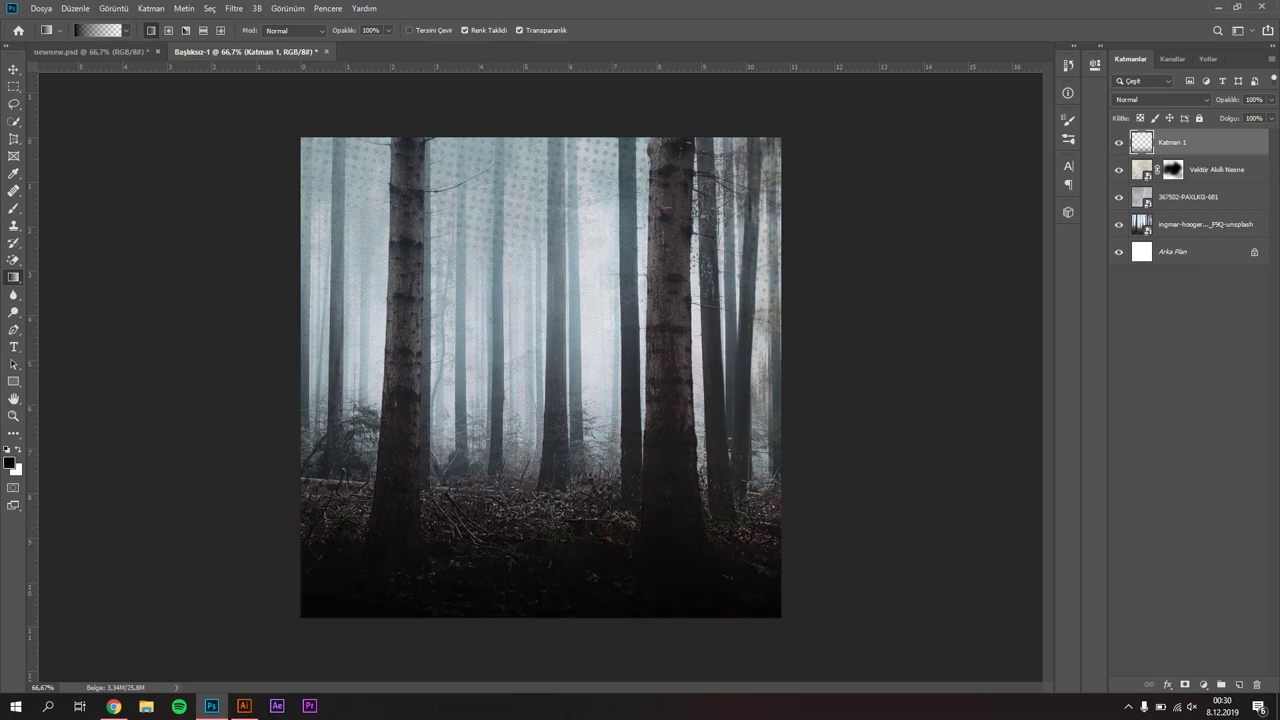
{"action": "key", "text": "ctrl+z"}
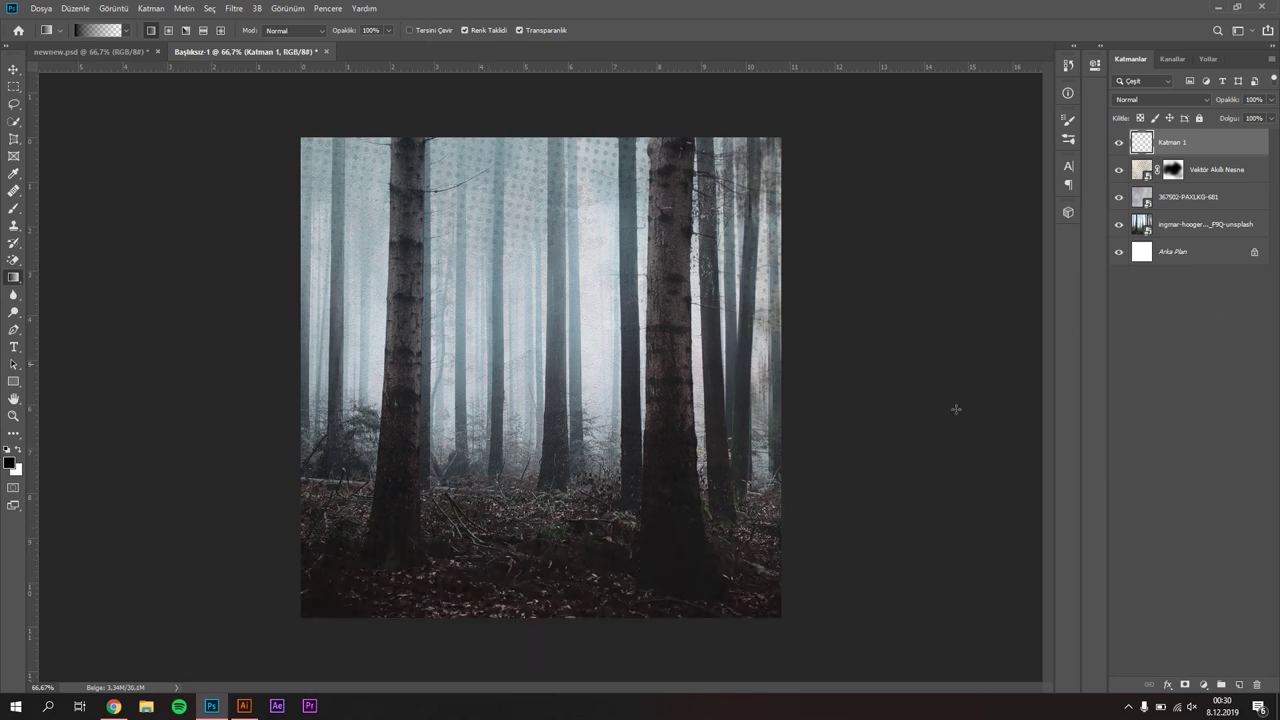
{"action": "left_click_drag", "start_coordinate": [525, 657], "coordinate": [526, 661]}
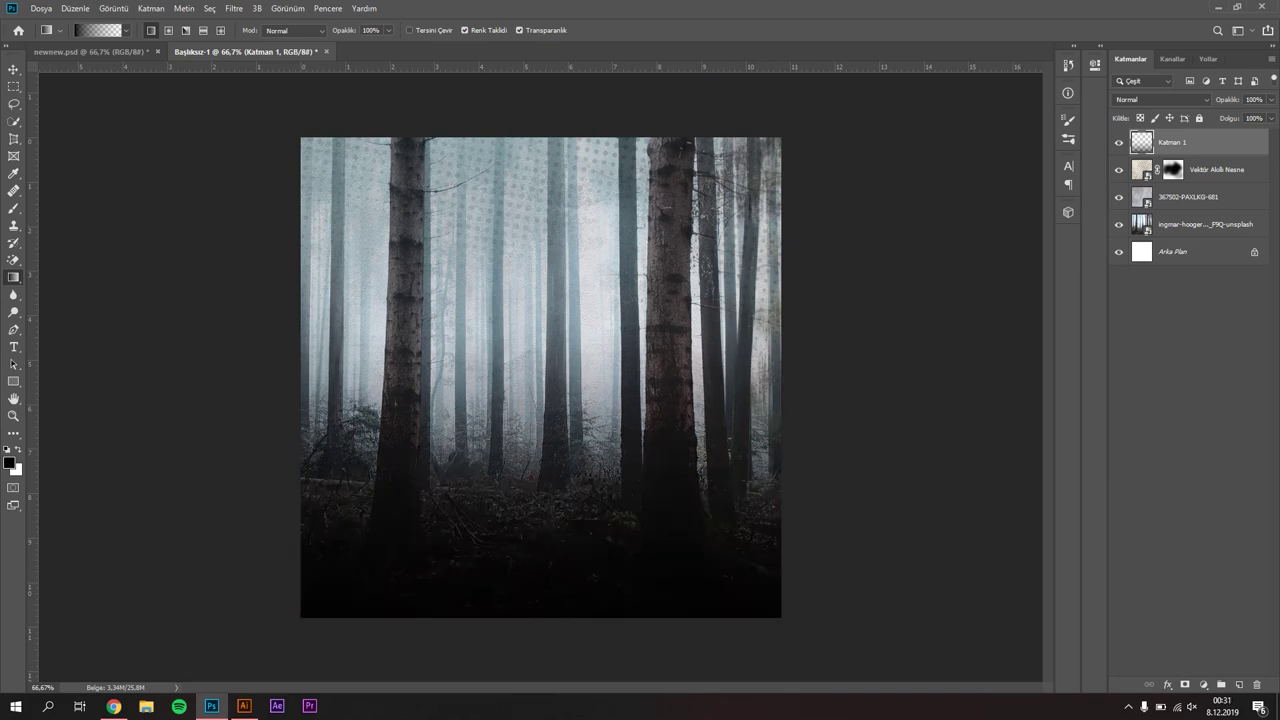
{"action": "left_click_drag", "start_coordinate": [1226, 102], "coordinate": [1201, 103]}
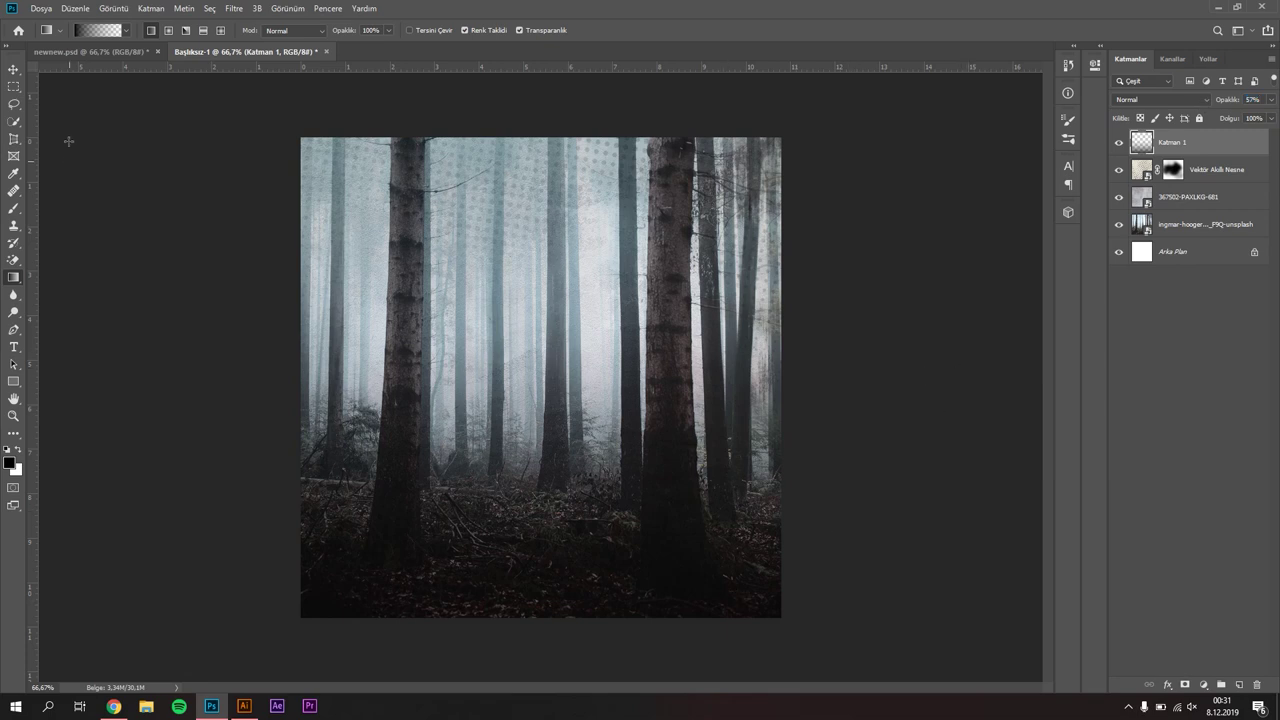
{"action": "left_click", "coordinate": [15, 70]}
{"action": "left_click", "coordinate": [97, 180]}
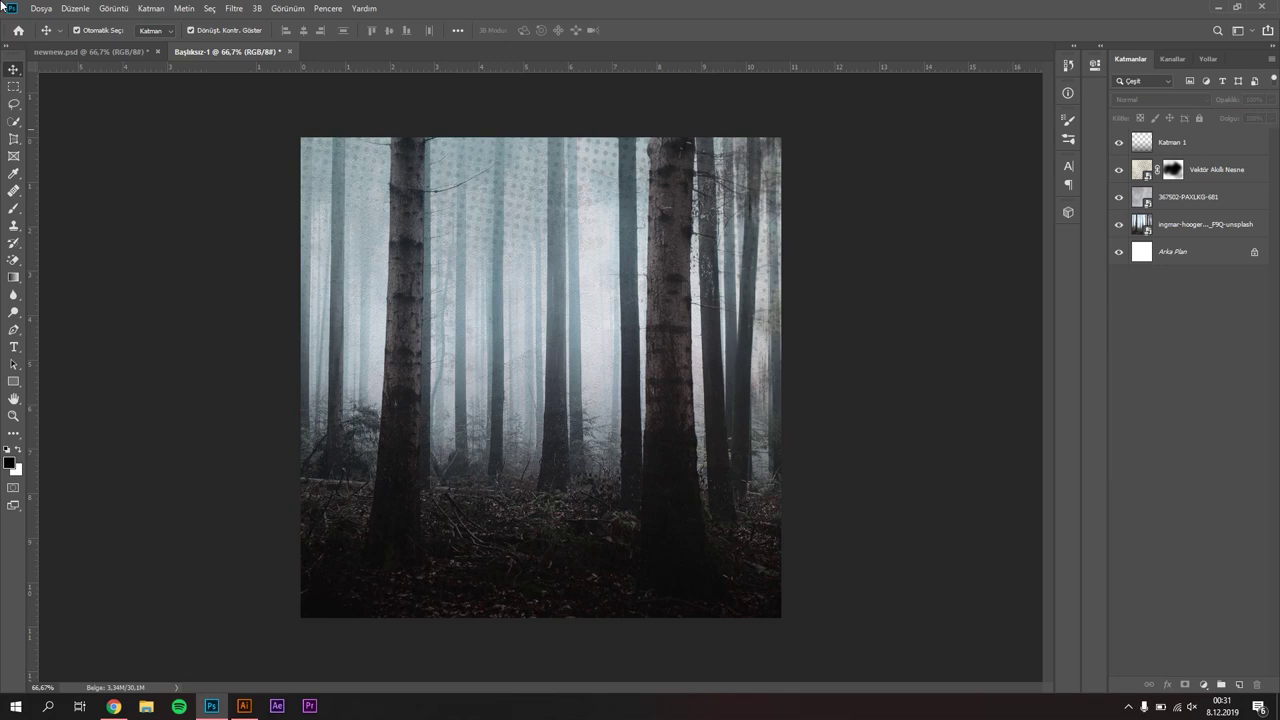
Set the Type tool font to Rubik Bold in the forest document.
{"action": "left_click", "coordinate": [60, 51]}
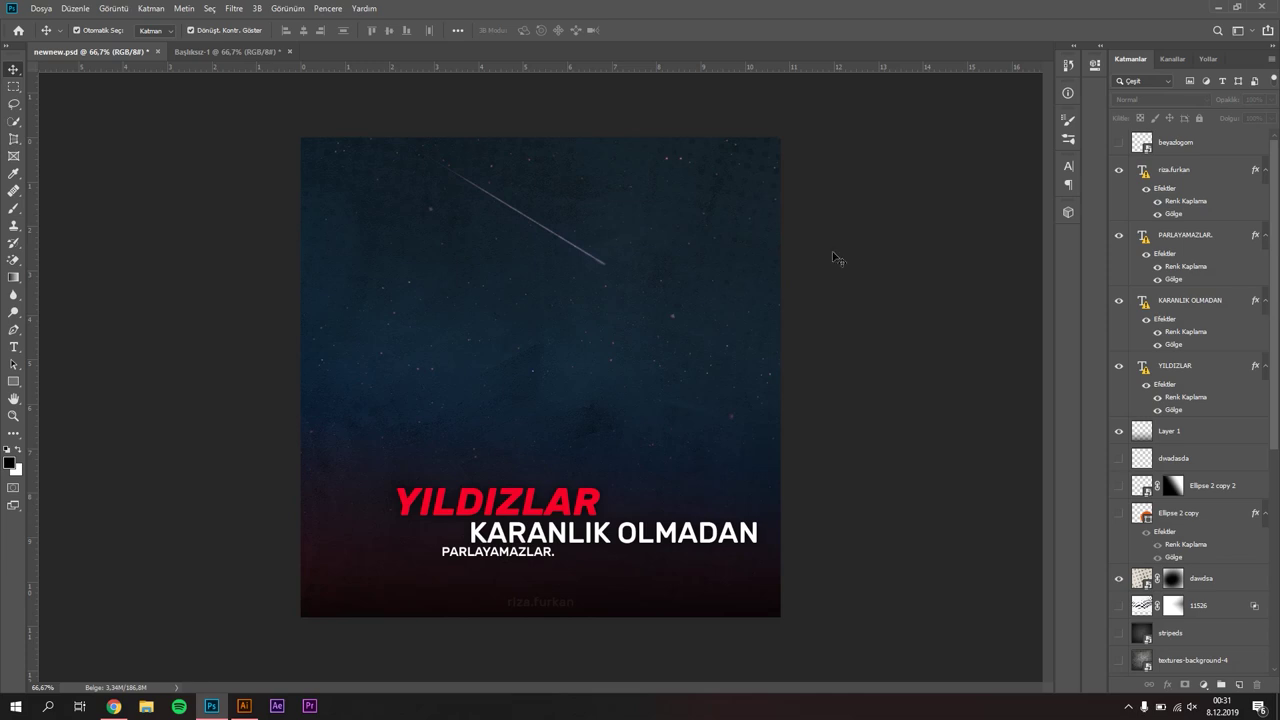
{"action": "left_click", "coordinate": [225, 58]}
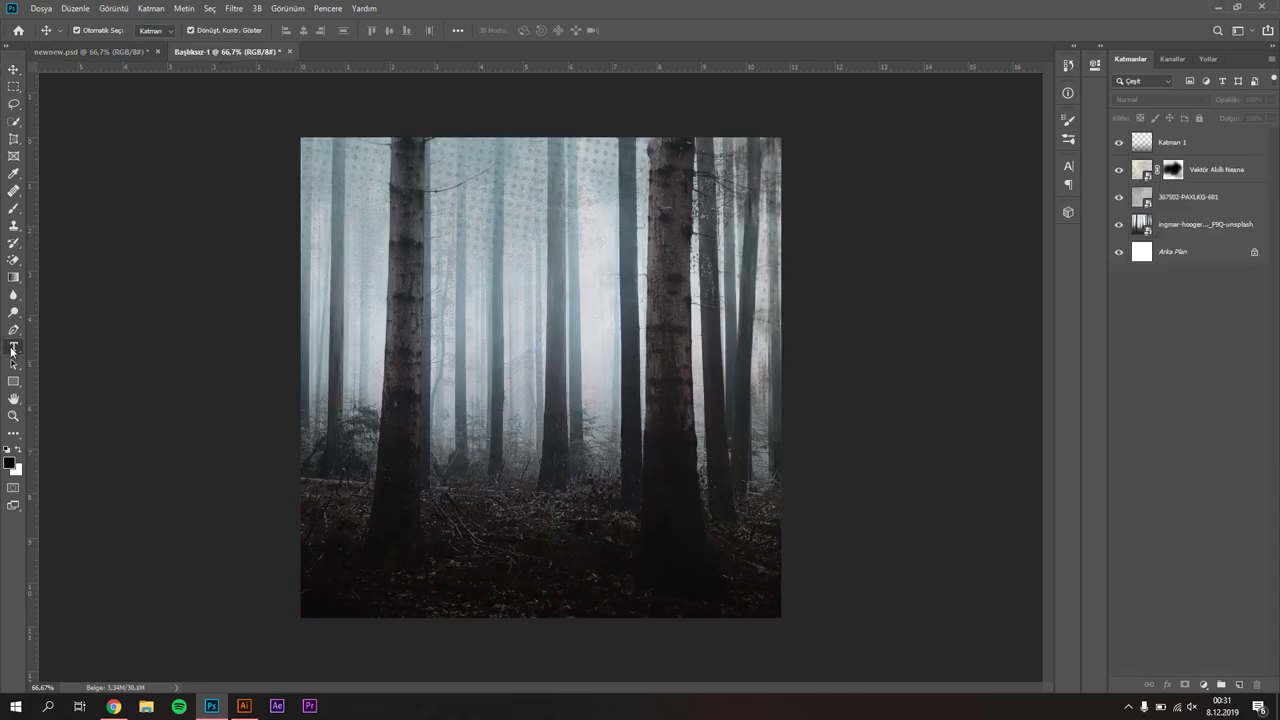
{"action": "key", "text": "t"}
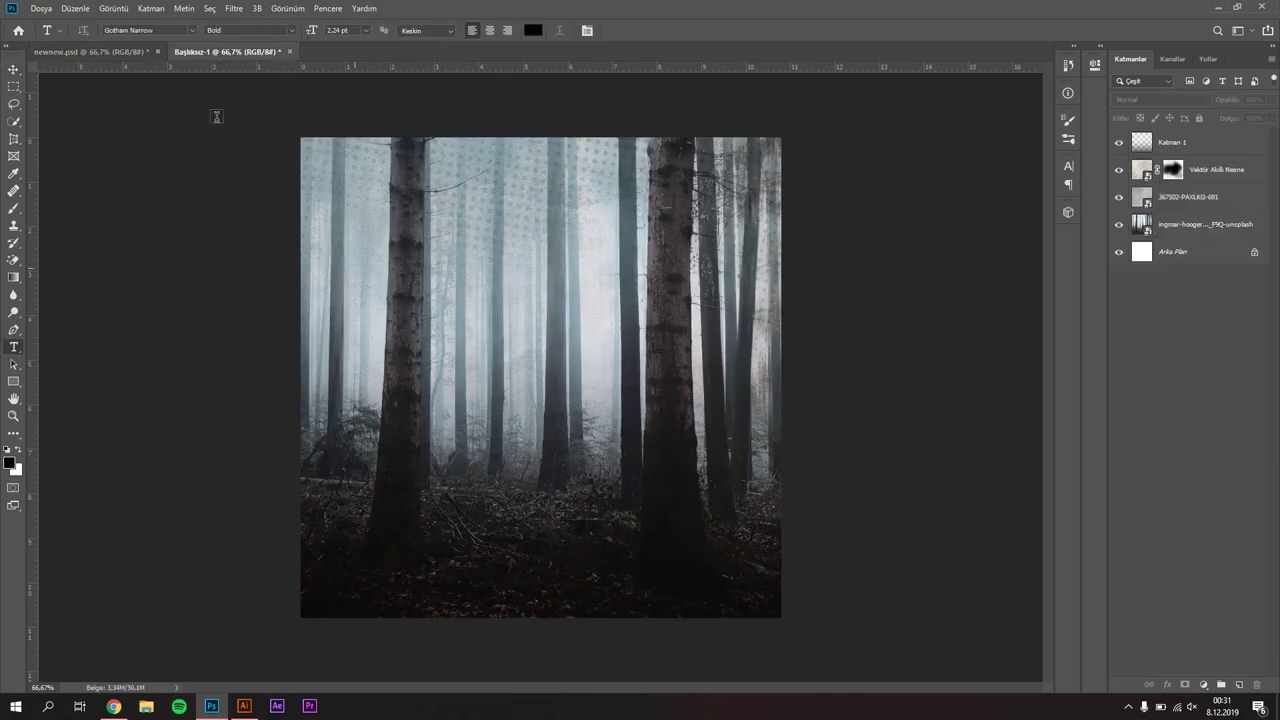
{"action": "left_click", "coordinate": [164, 31]}
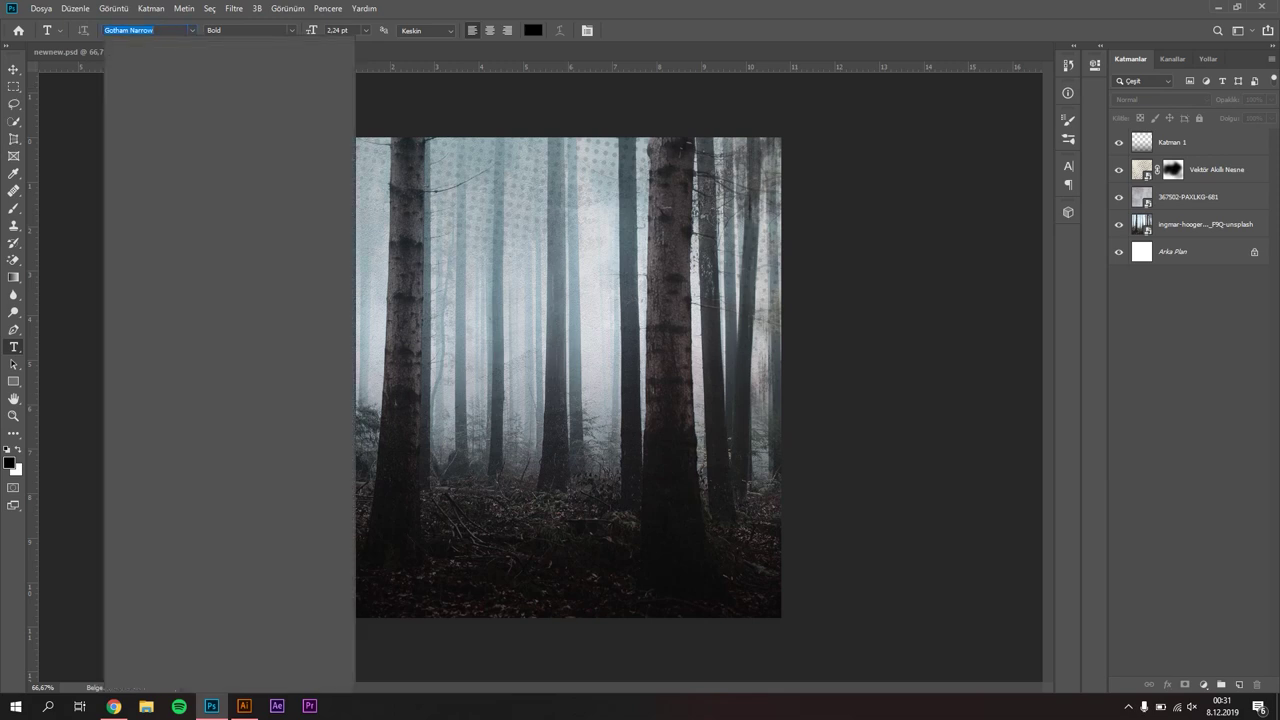
{"action": "type", "text": "rubik"}
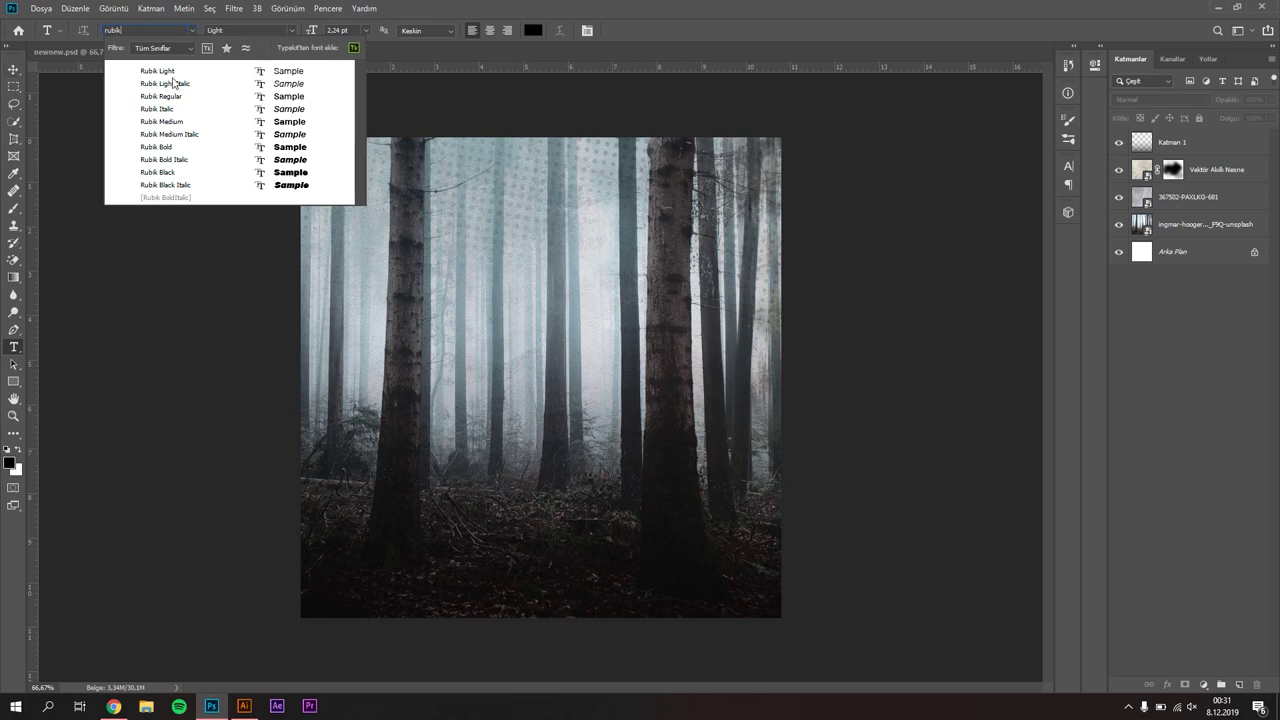
{"action": "left_click", "coordinate": [158, 147]}
Check the YILDIZLAR title's font in newnew.psd, then start a text layer mid-canvas.
{"action": "left_click", "coordinate": [87, 56]}
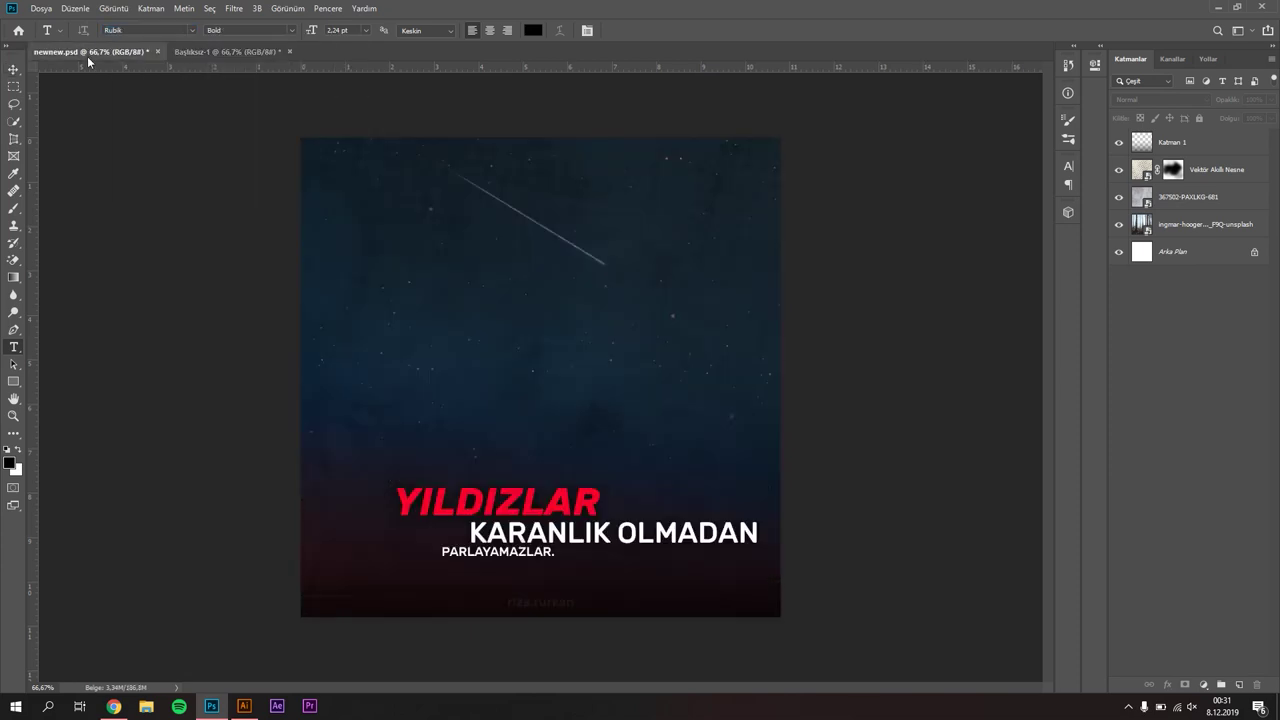
{"action": "left_click", "coordinate": [558, 503]}
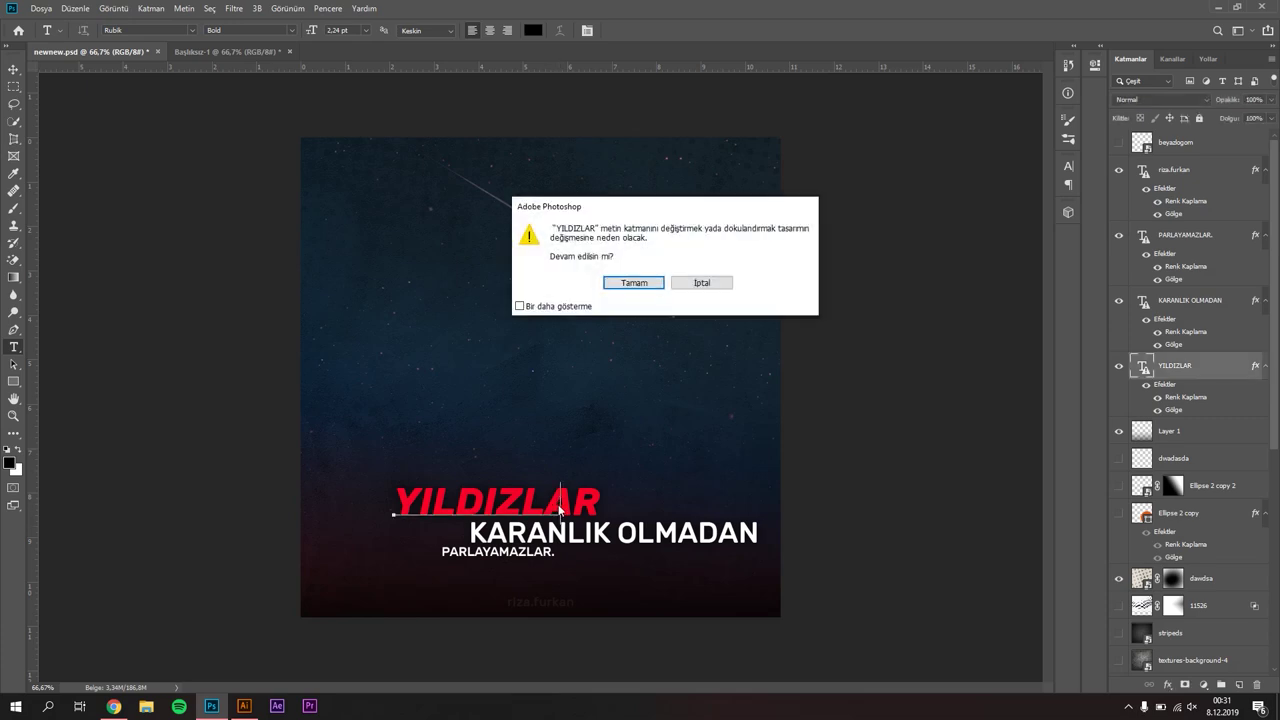
{"action": "left_click", "coordinate": [714, 281]}
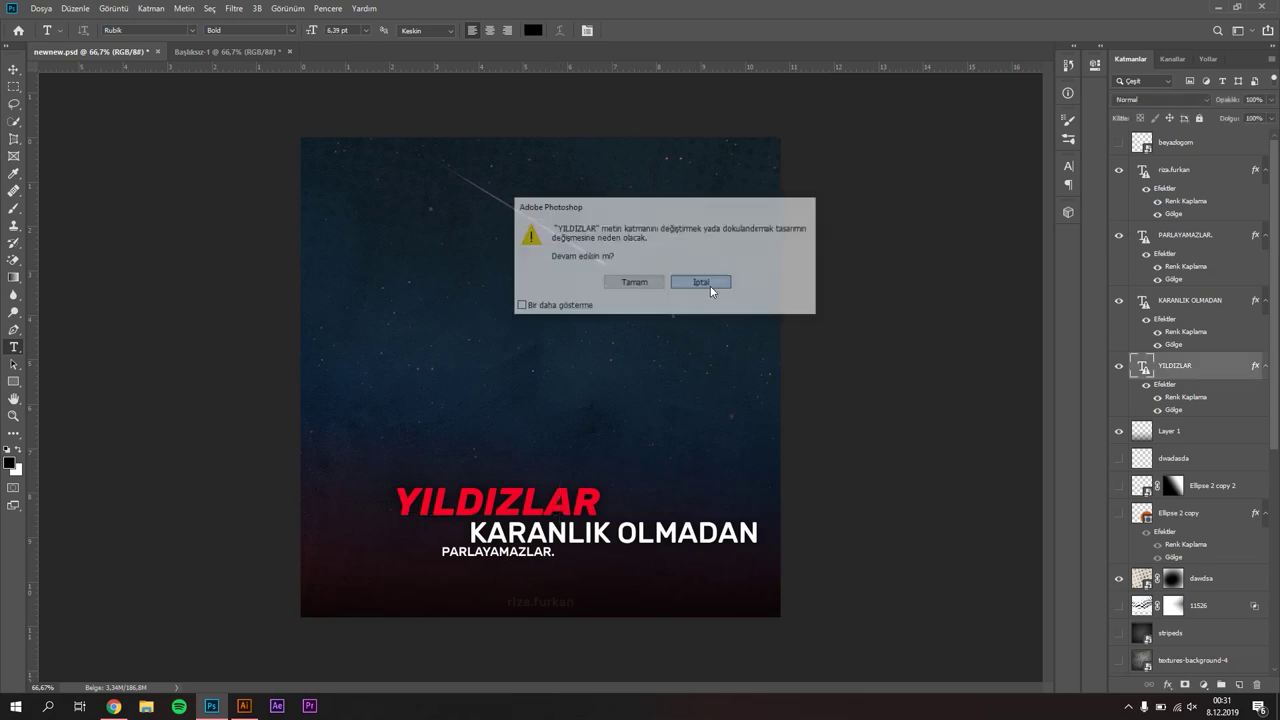
{"action": "left_click", "coordinate": [567, 505]}
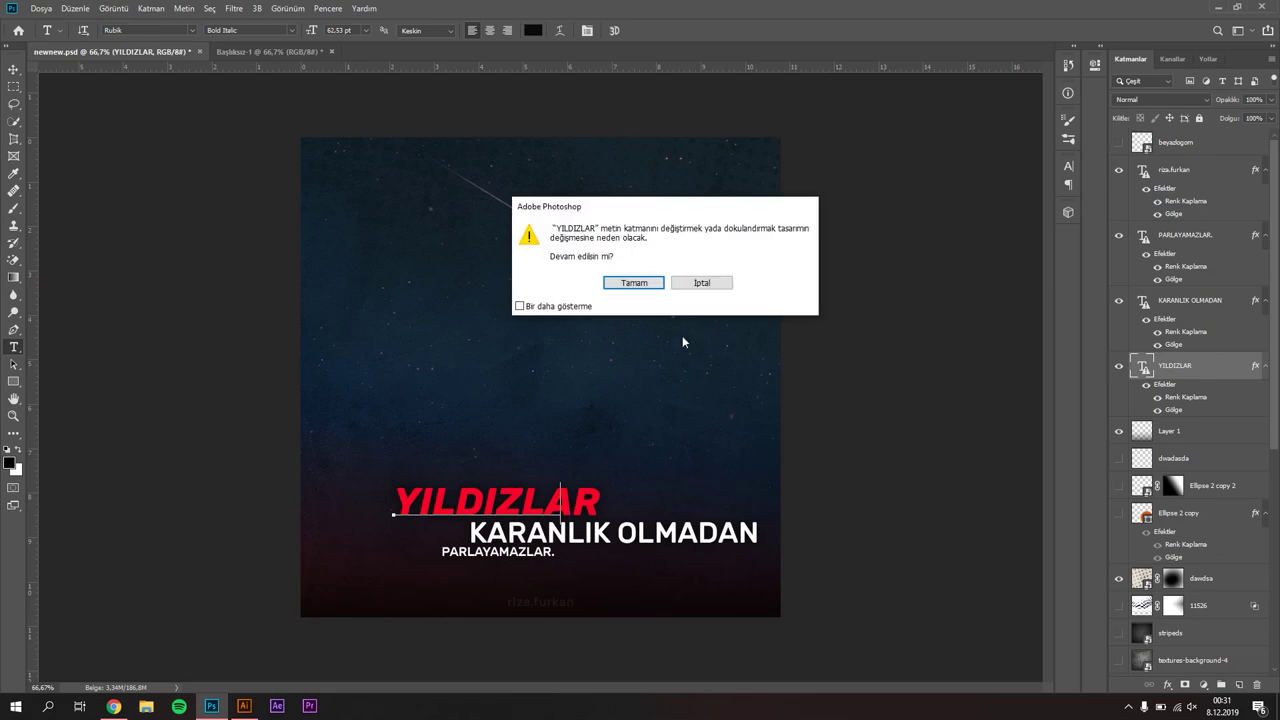
{"action": "left_click", "coordinate": [706, 281]}
{"action": "left_click", "coordinate": [284, 55]}
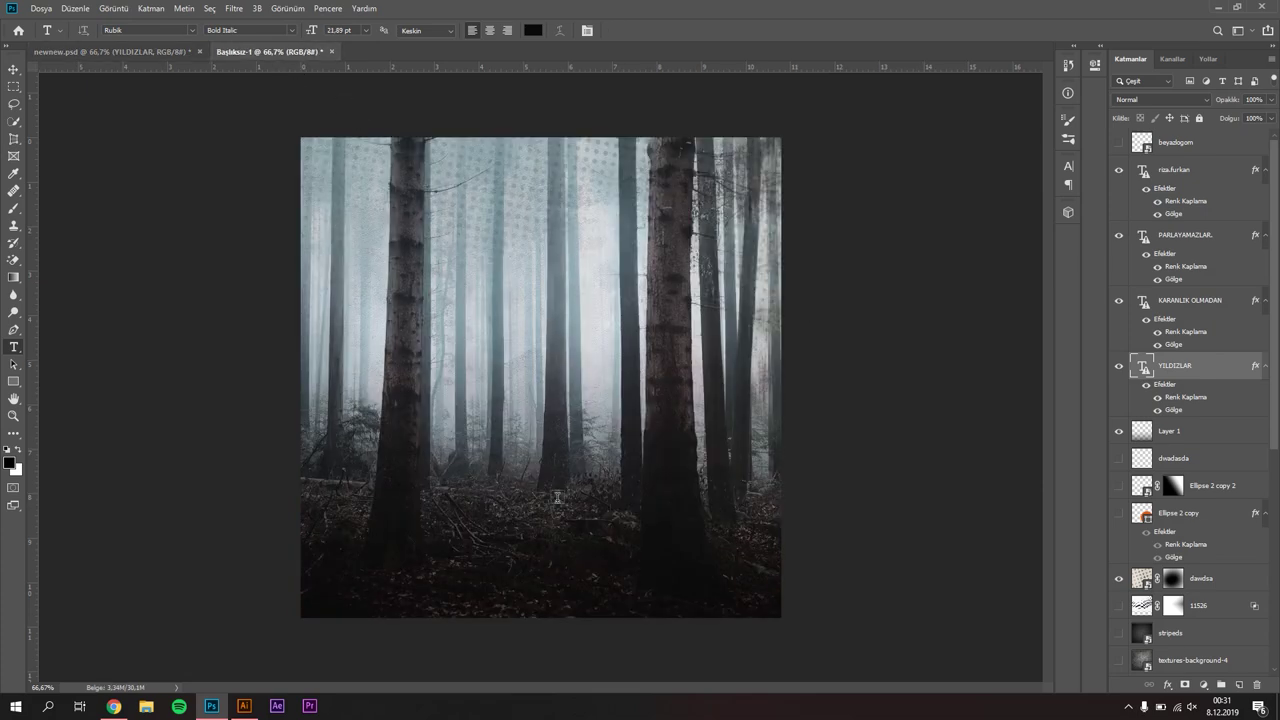
{"action": "left_click", "coordinate": [479, 449]}
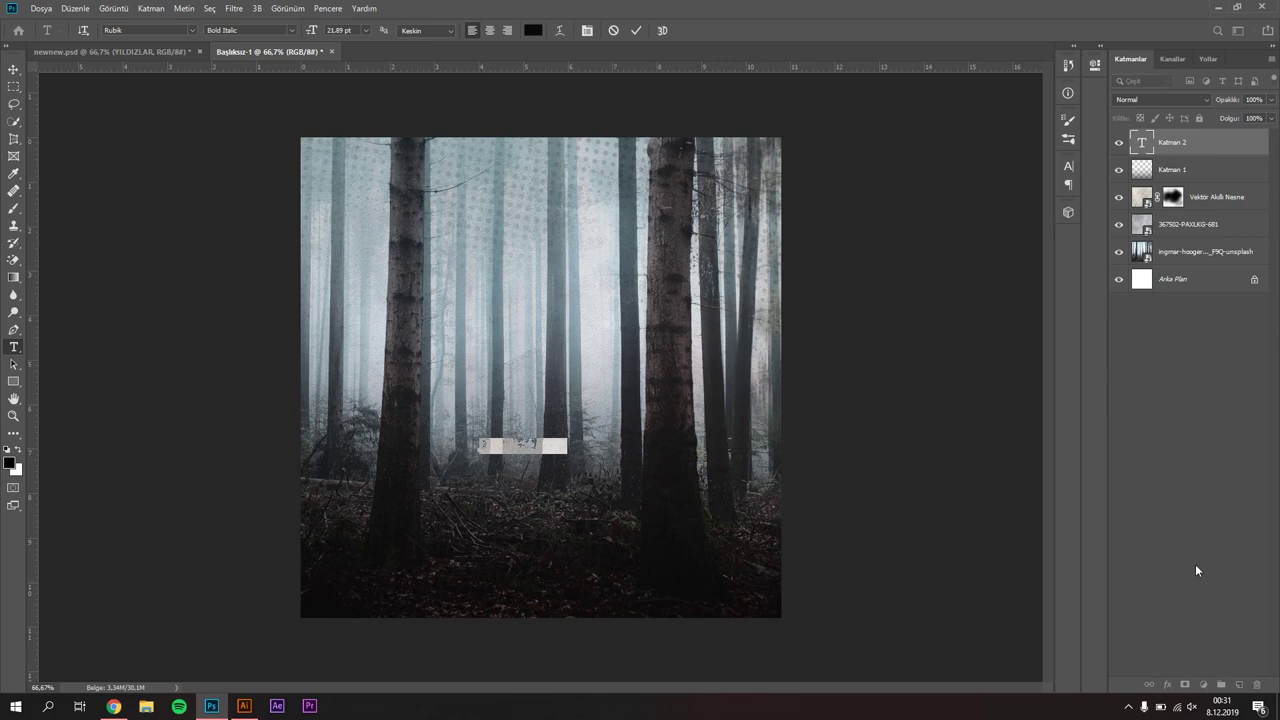
Replace the placeholder with YILDIZLAR and scale the title up to about 344%.
{"action": "key", "text": "BackSpace"}
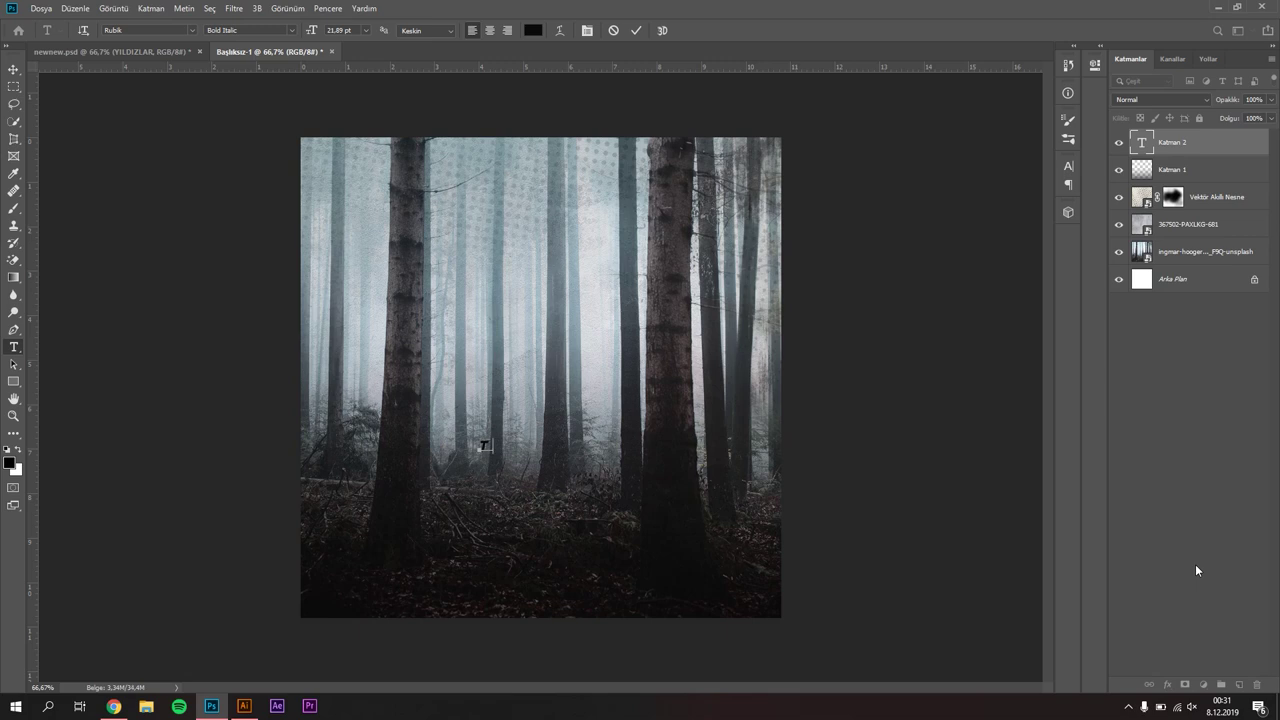
{"action": "type", "text": "YILDIZLAR"}
{"action": "left_click", "coordinate": [636, 31]}
{"action": "key", "text": "v"}
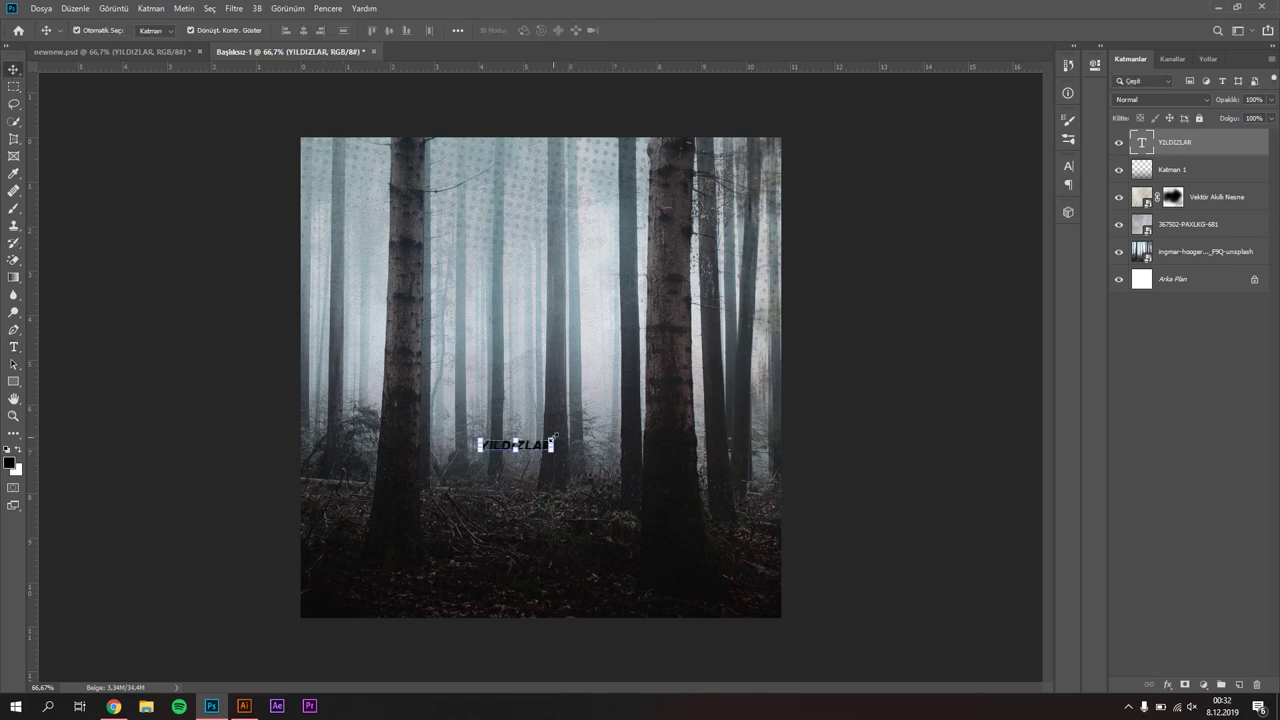
{"action": "mouse_move", "coordinate": [553, 438]}
{"action": "left_mouse_down"}
{"action": "mouse_move", "coordinate": [728, 402]}
{"action": "mouse_move", "coordinate": [614, 467]}
{"action": "left_mouse_up"}
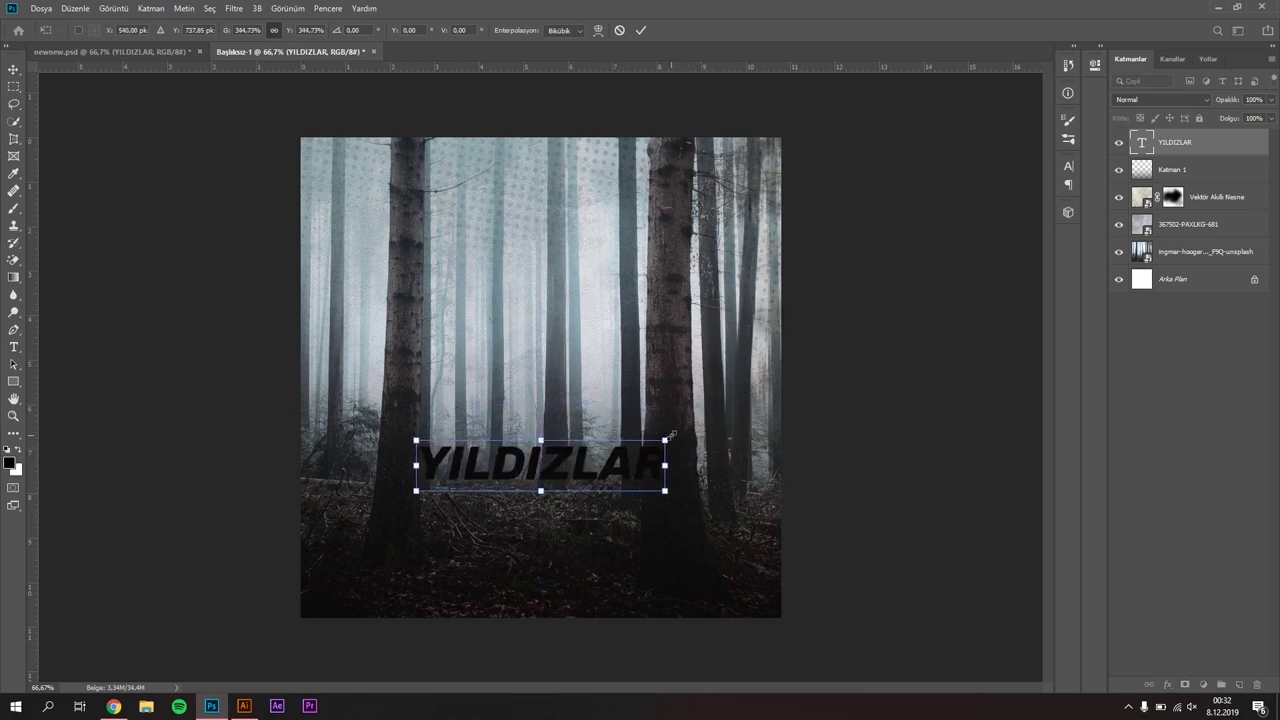
{"action": "left_click", "coordinate": [641, 30]}
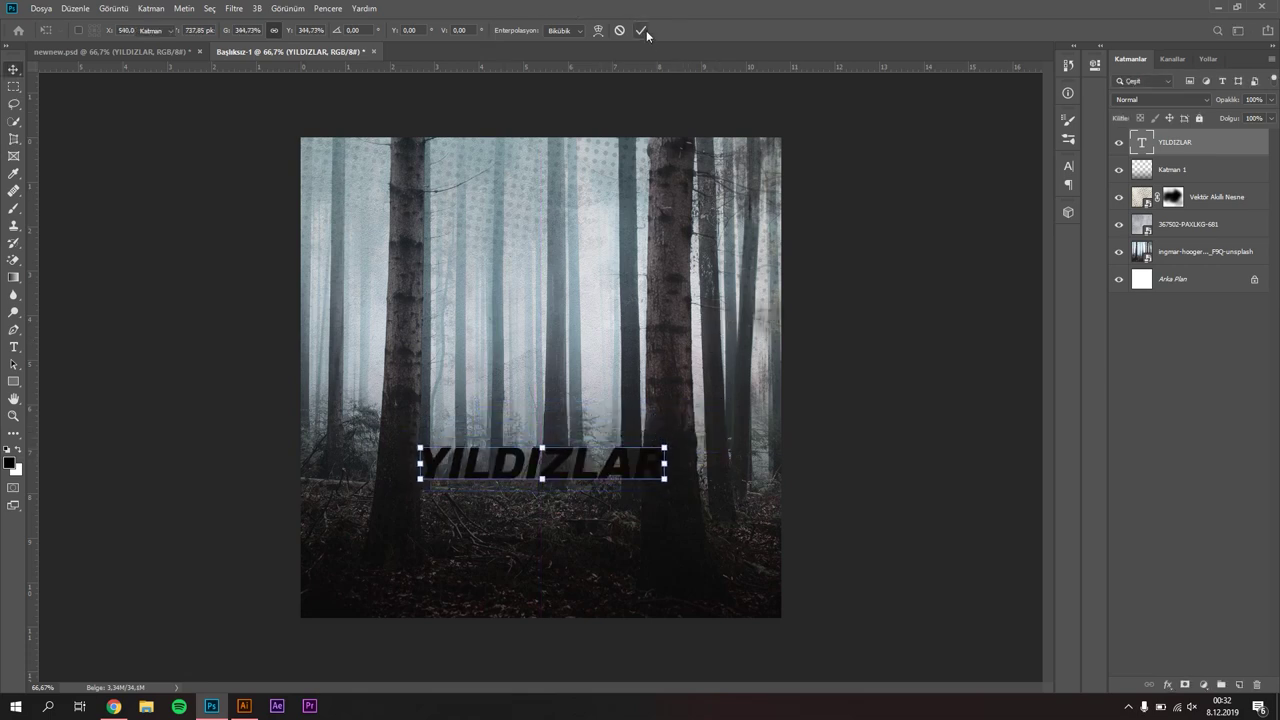
Back out of a text colour edit and discard the stray empty text layer.
{"action": "key", "text": "t"}
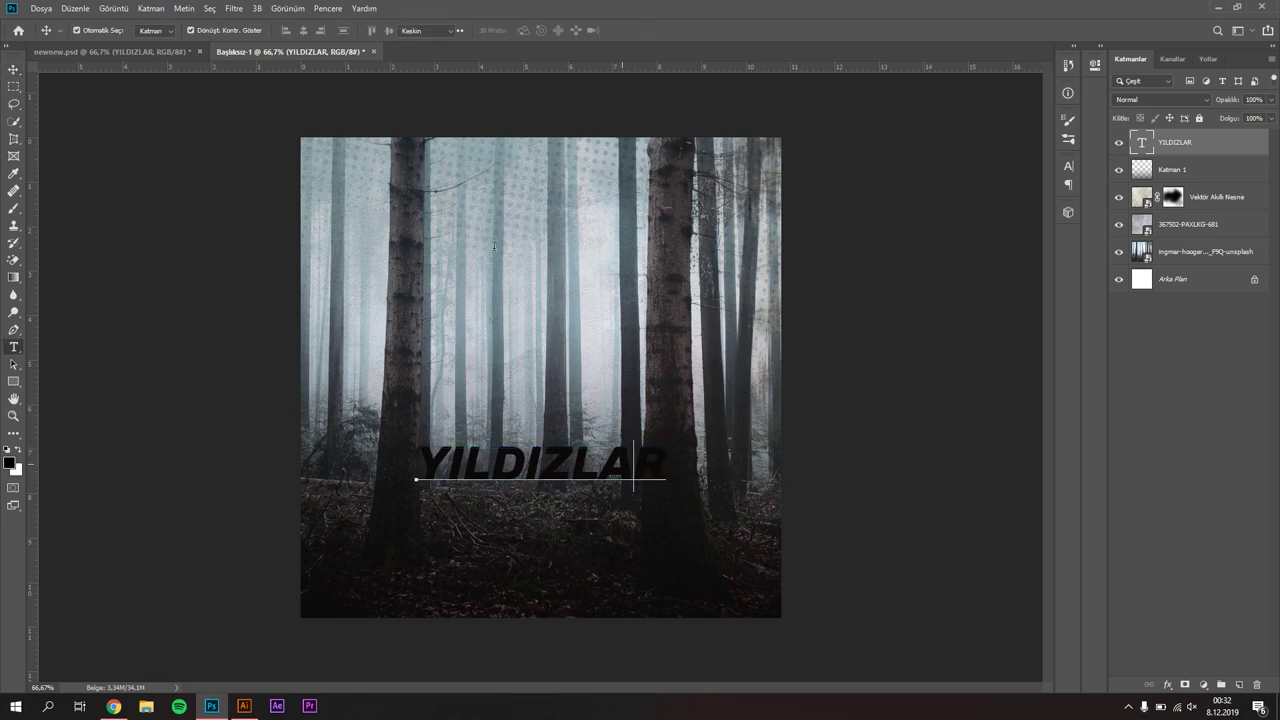
{"action": "left_click", "coordinate": [620, 462]}
{"action": "left_click", "coordinate": [533, 30]}
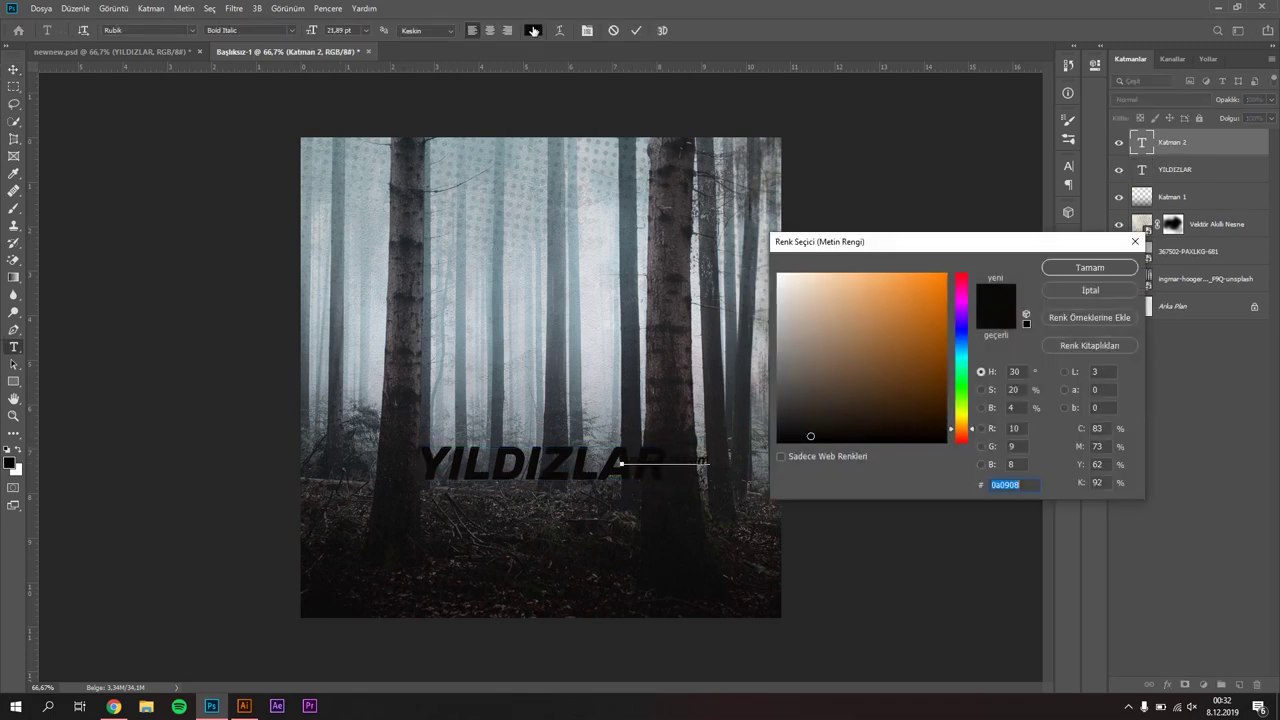
{"action": "left_click", "coordinate": [1088, 291]}
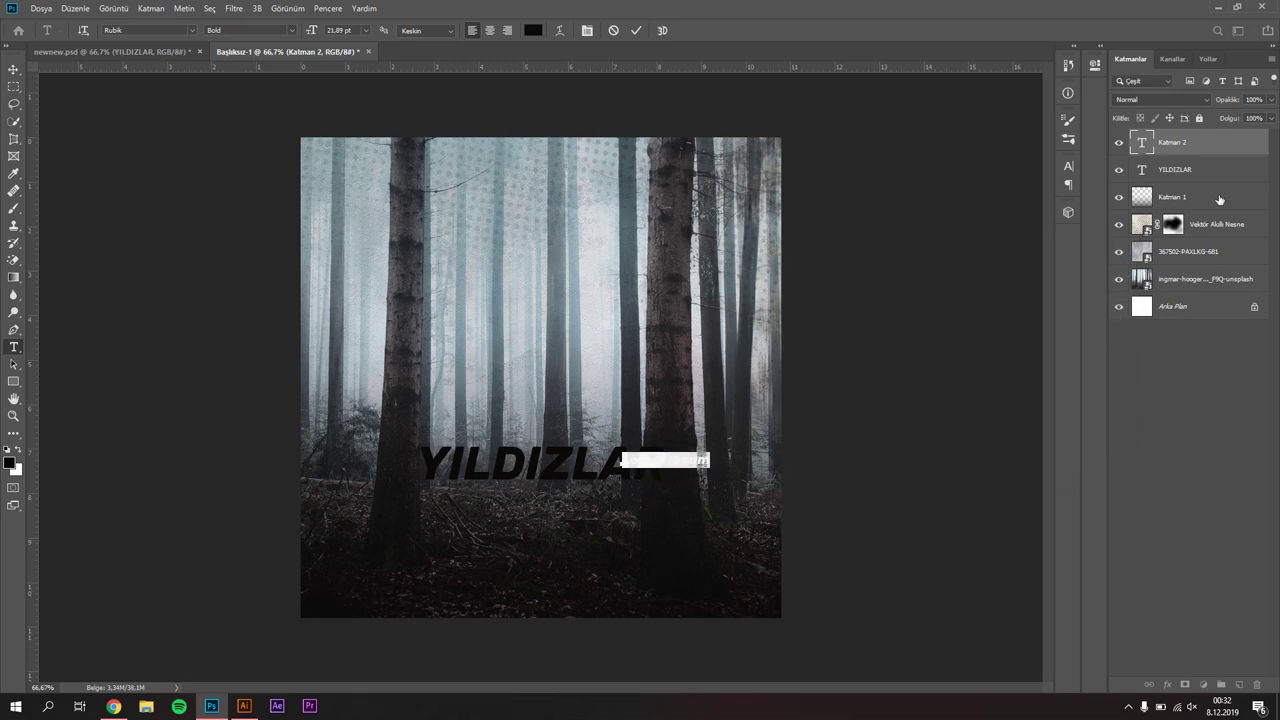
{"action": "left_click", "coordinate": [613, 30]}
Colour YILDIZLAR pure red (ff0000) and Alt-drag a duplicate just below it.
{"action": "left_click", "coordinate": [548, 468]}
{"action": "double_click", "coordinate": [548, 468]}
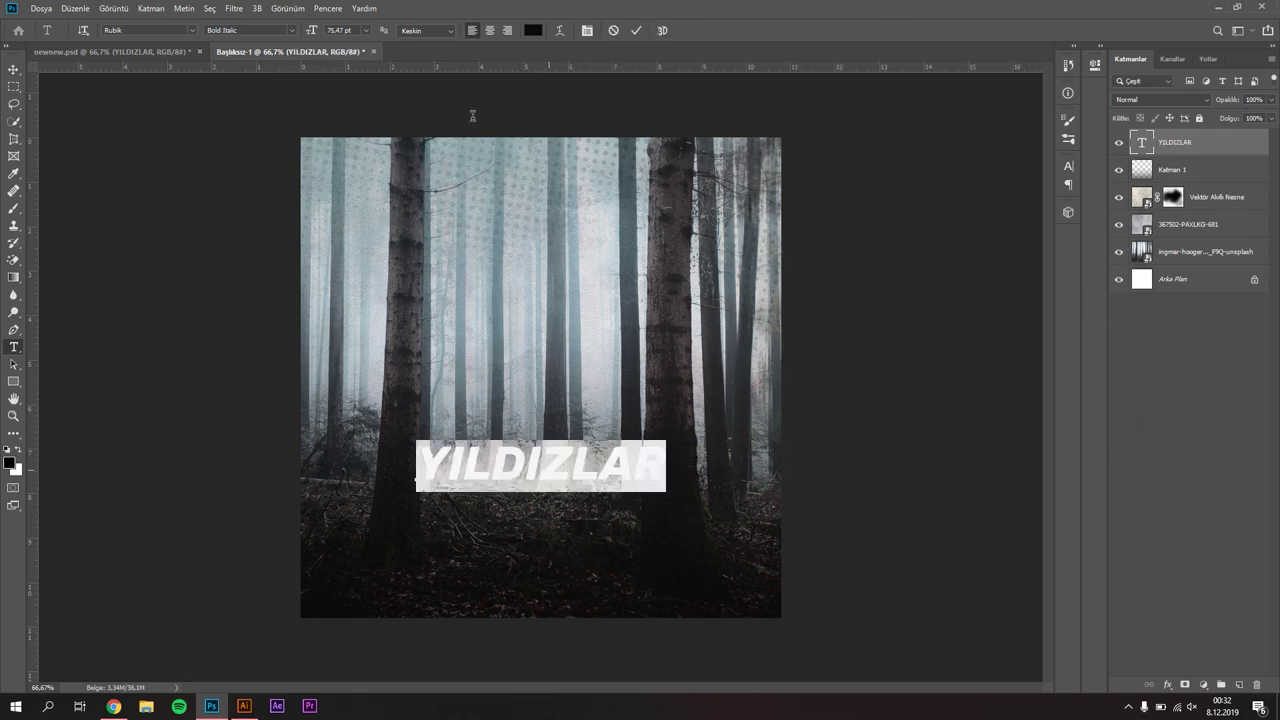
{"action": "left_click", "coordinate": [533, 30]}
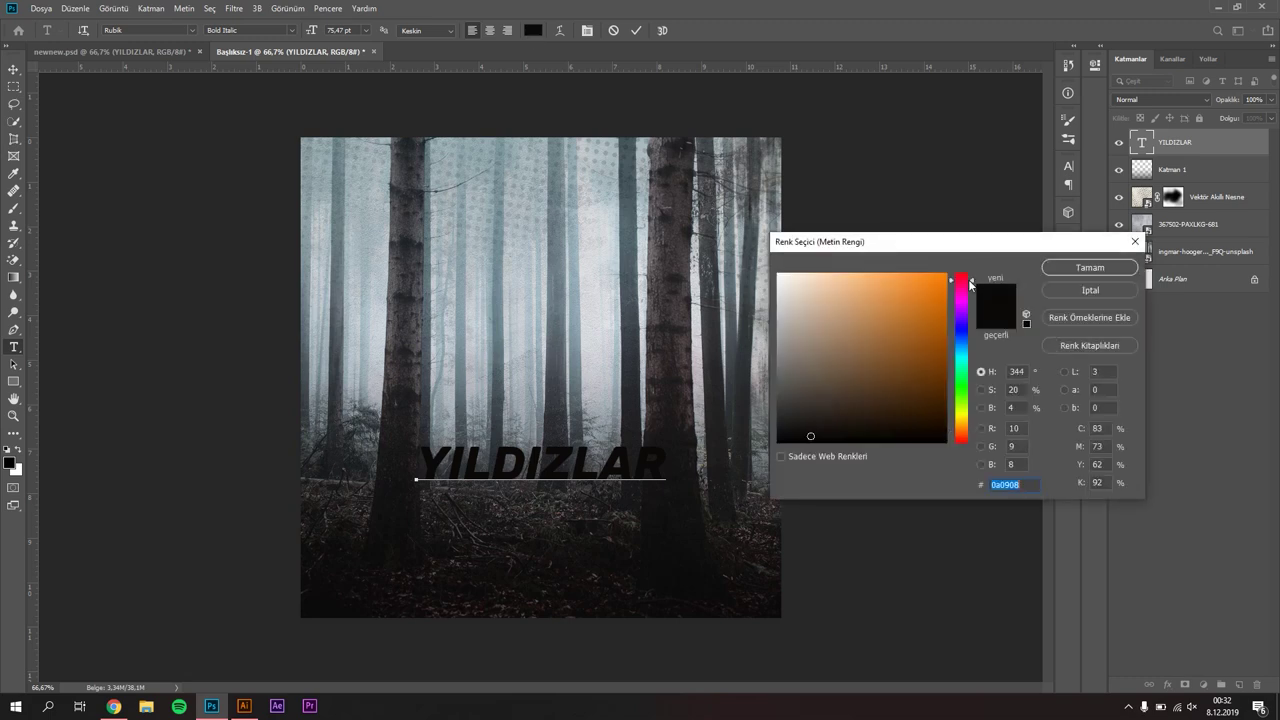
{"action": "left_click", "coordinate": [960, 281]}
{"action": "left_click_drag", "start_coordinate": [960, 281], "coordinate": [960, 273]}
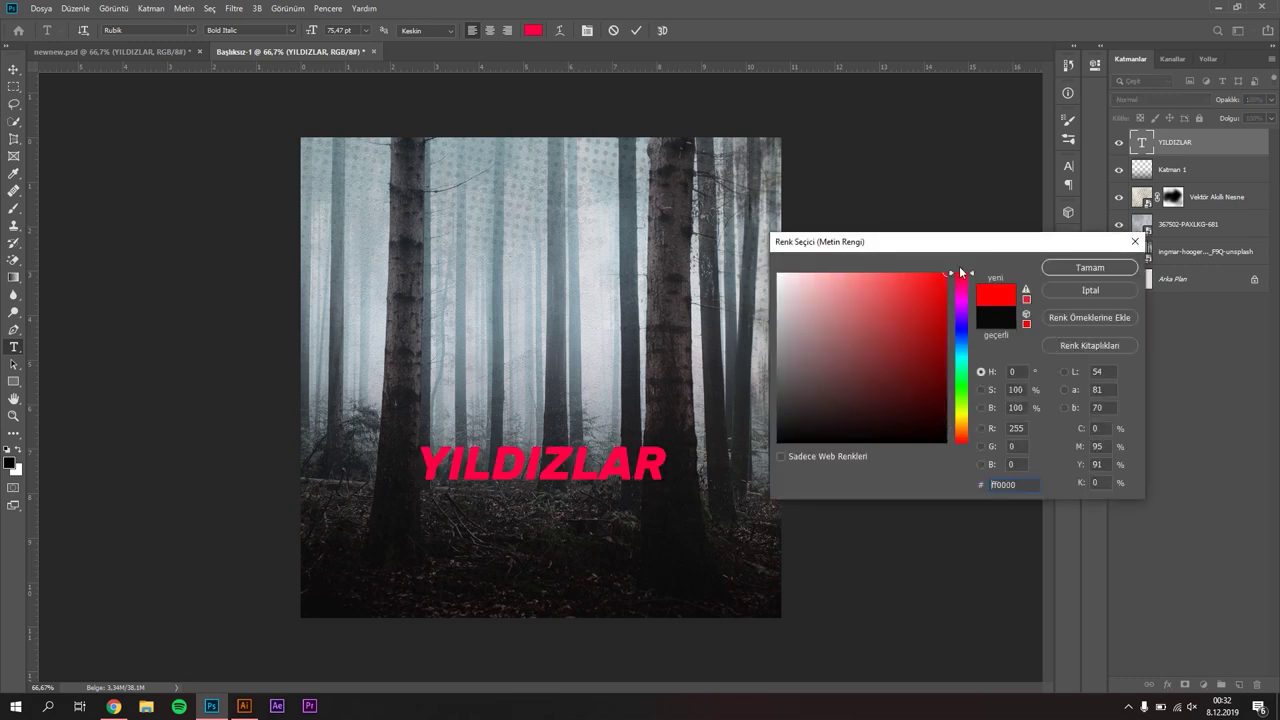
{"action": "left_click", "coordinate": [1076, 269]}
{"action": "left_click", "coordinate": [636, 31]}
{"action": "left_click", "coordinate": [14, 69]}
{"action": "left_click_drag", "start_coordinate": [572, 461], "coordinate": [560, 503]}
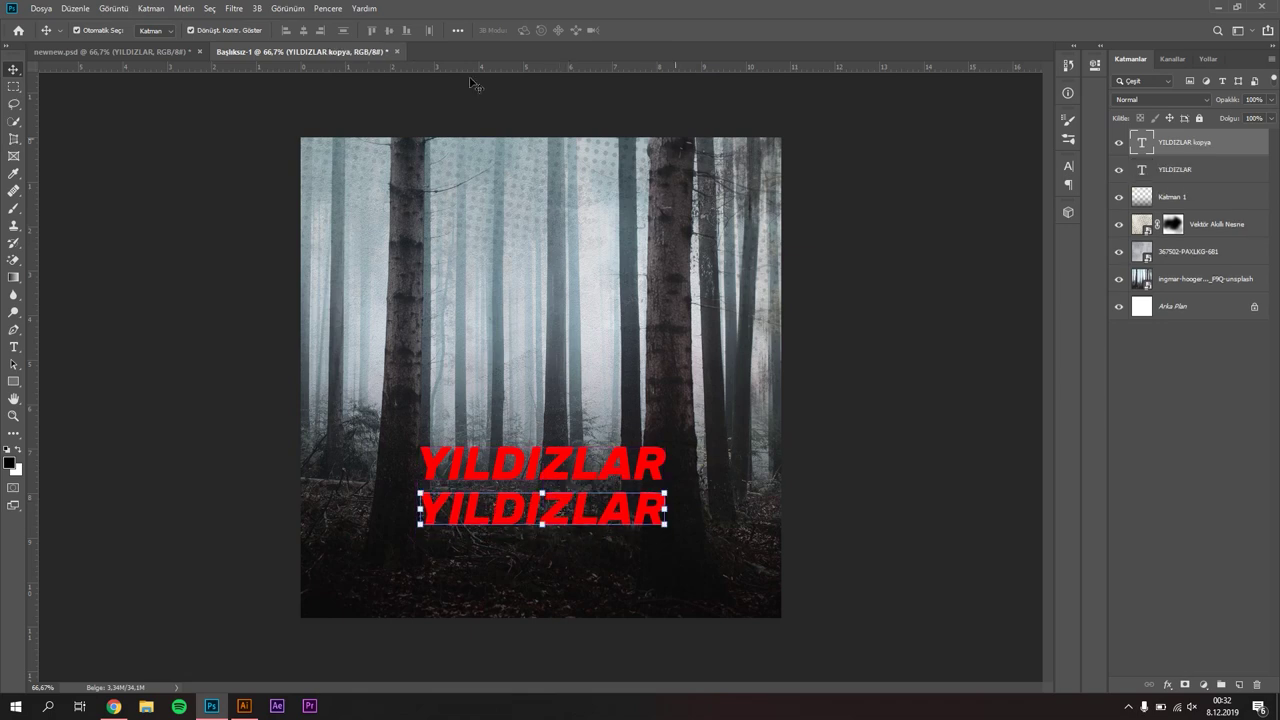
{"action": "left_click", "coordinate": [112, 55]}
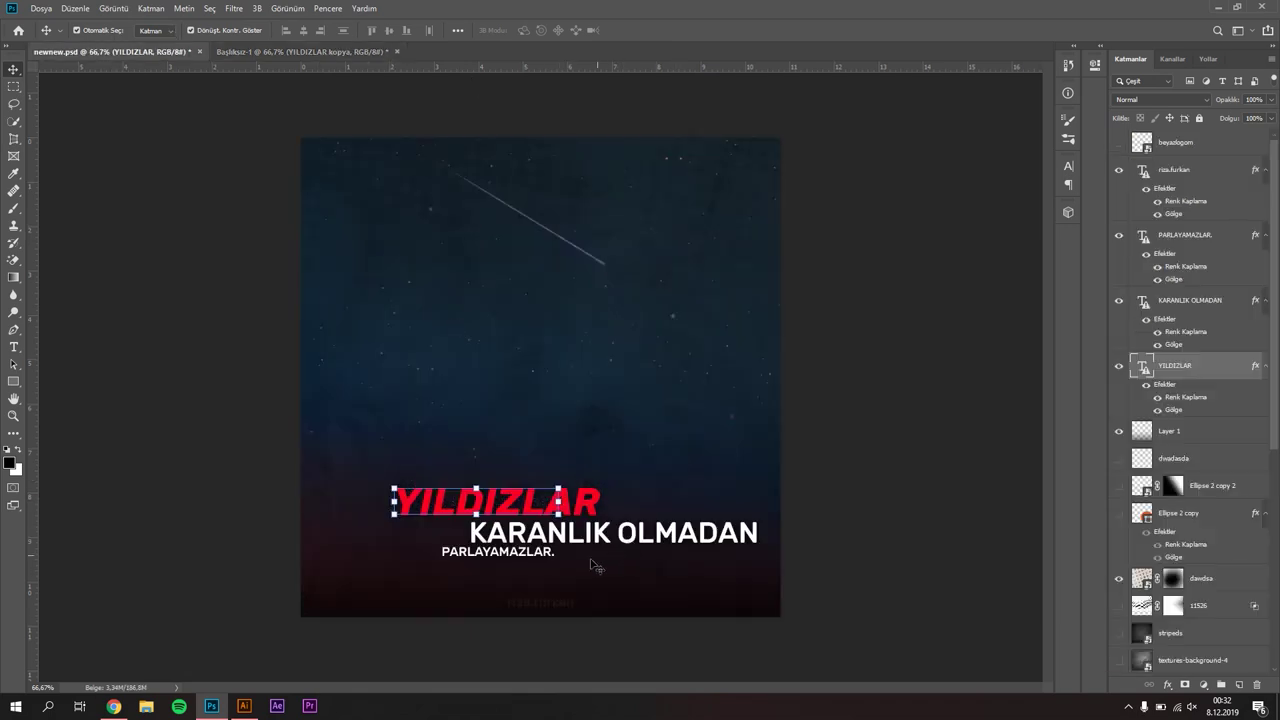
{"action": "left_click", "coordinate": [627, 543]}
{"action": "double_click", "coordinate": [624, 543]}
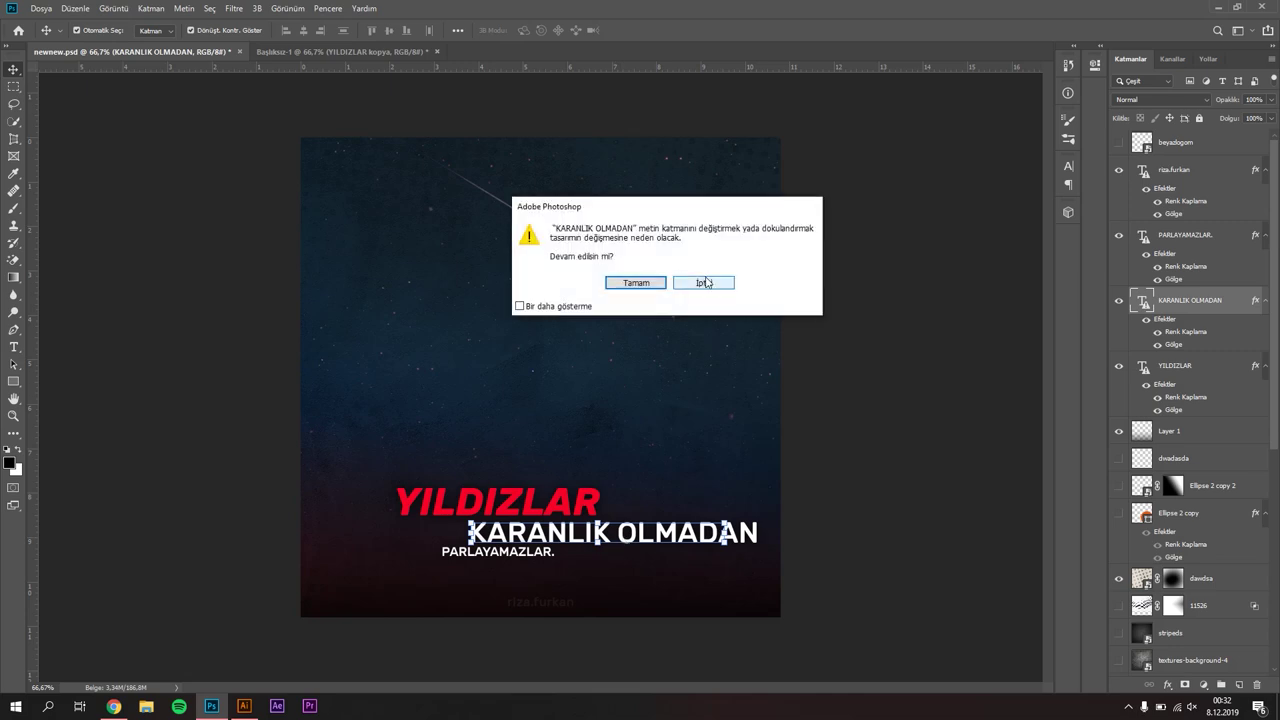
{"action": "left_click", "coordinate": [706, 284]}
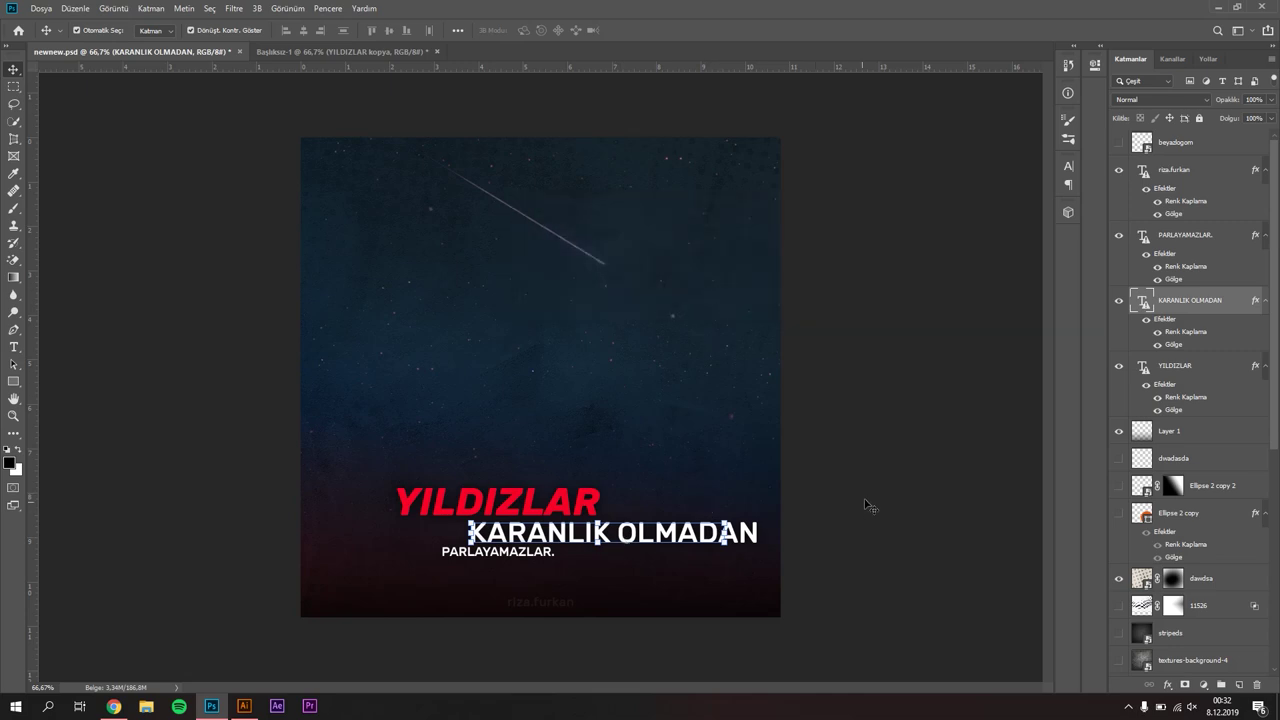
{"action": "left_click", "coordinate": [1202, 279]}
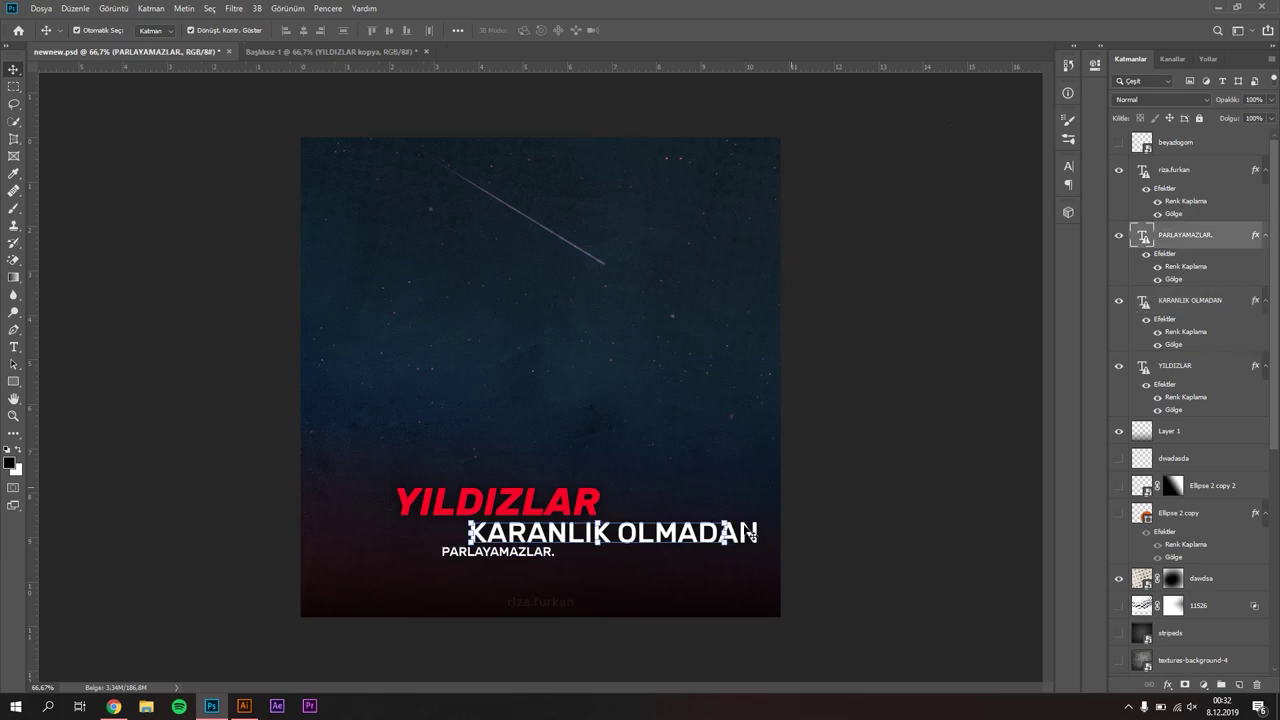
{"action": "left_click", "coordinate": [1193, 303]}
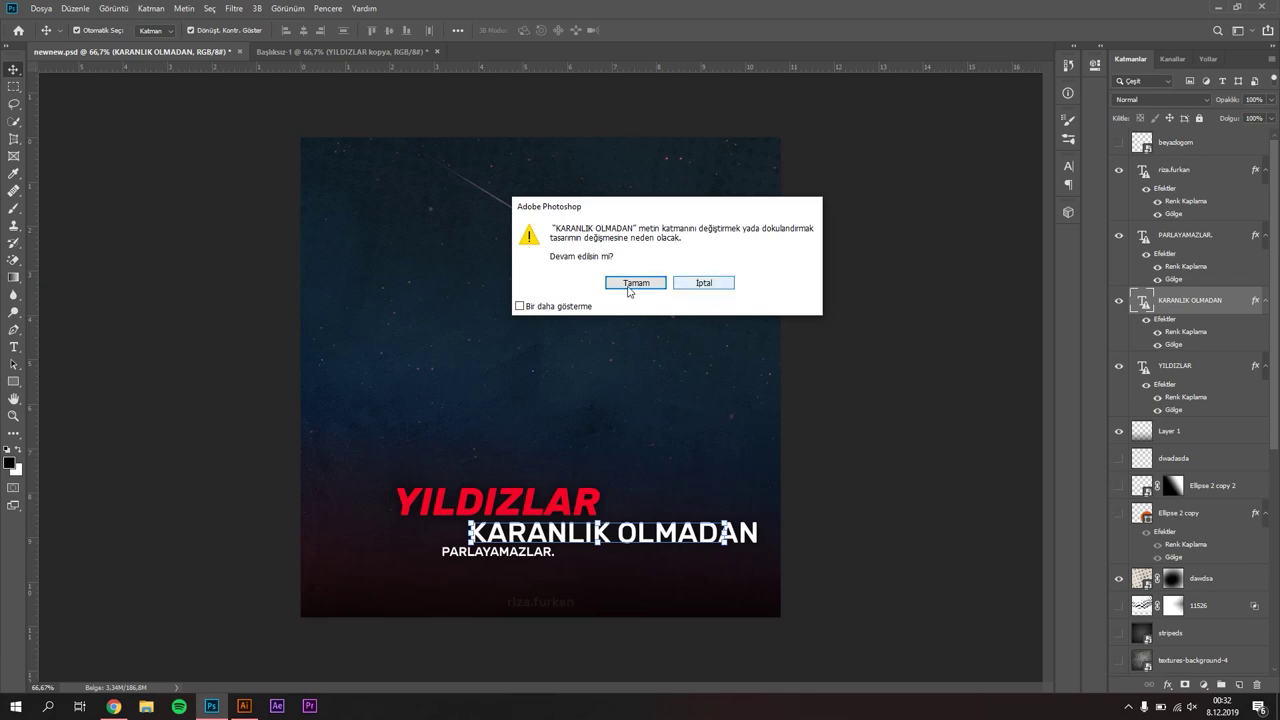
{"action": "left_click", "coordinate": [720, 284]}
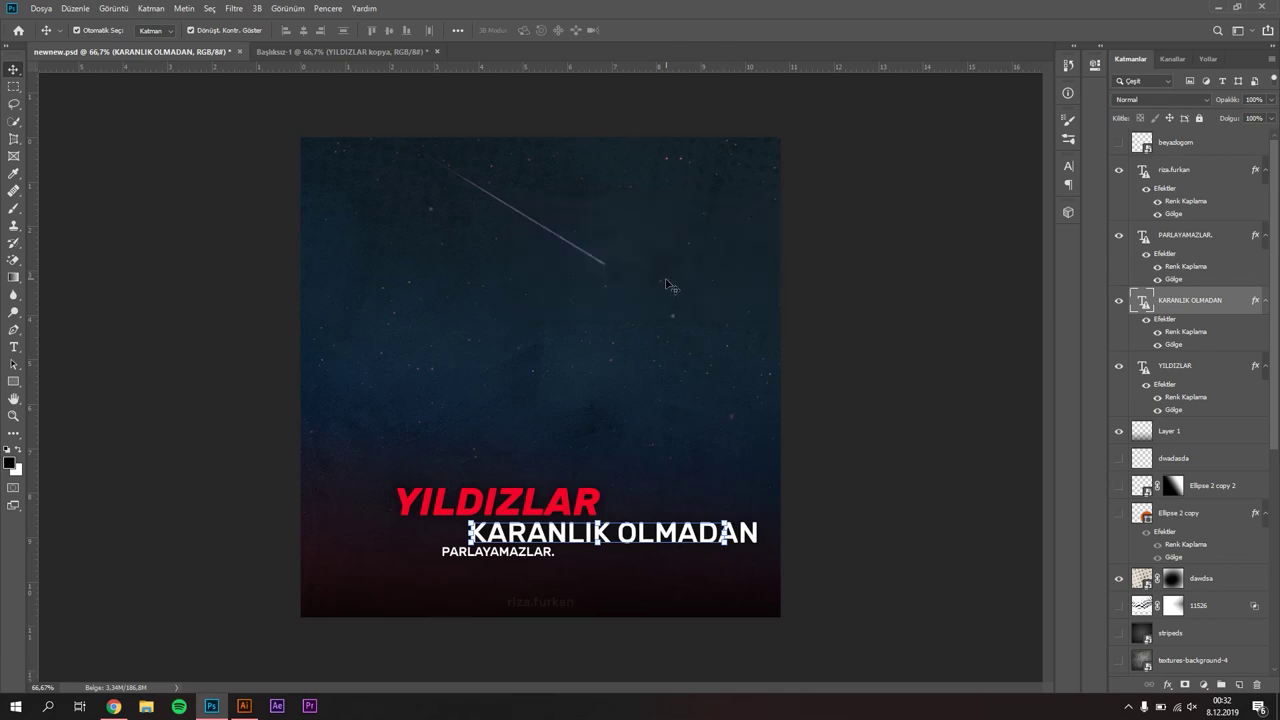
{"action": "left_click", "coordinate": [942, 497]}
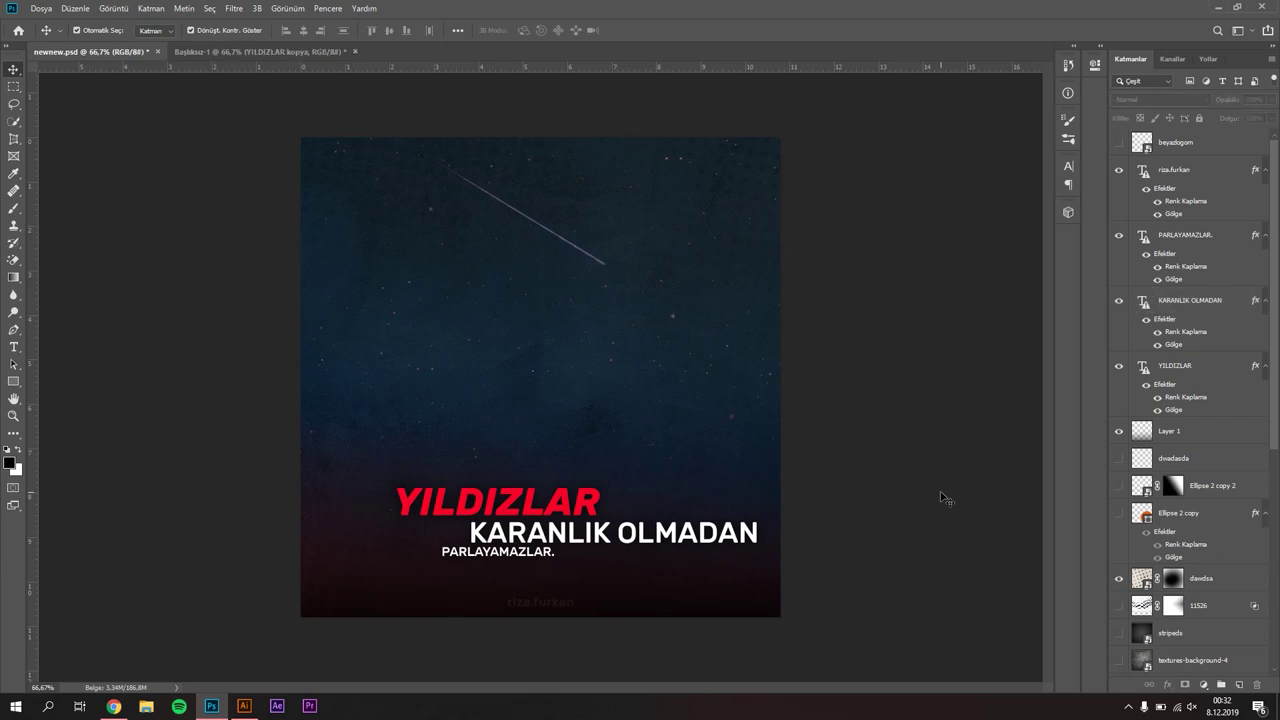
{"action": "left_click", "coordinate": [226, 52]}
Retype the duplicate line as KARANLIK OLMADAN and colour it white.
{"action": "left_click", "coordinate": [110, 52]}
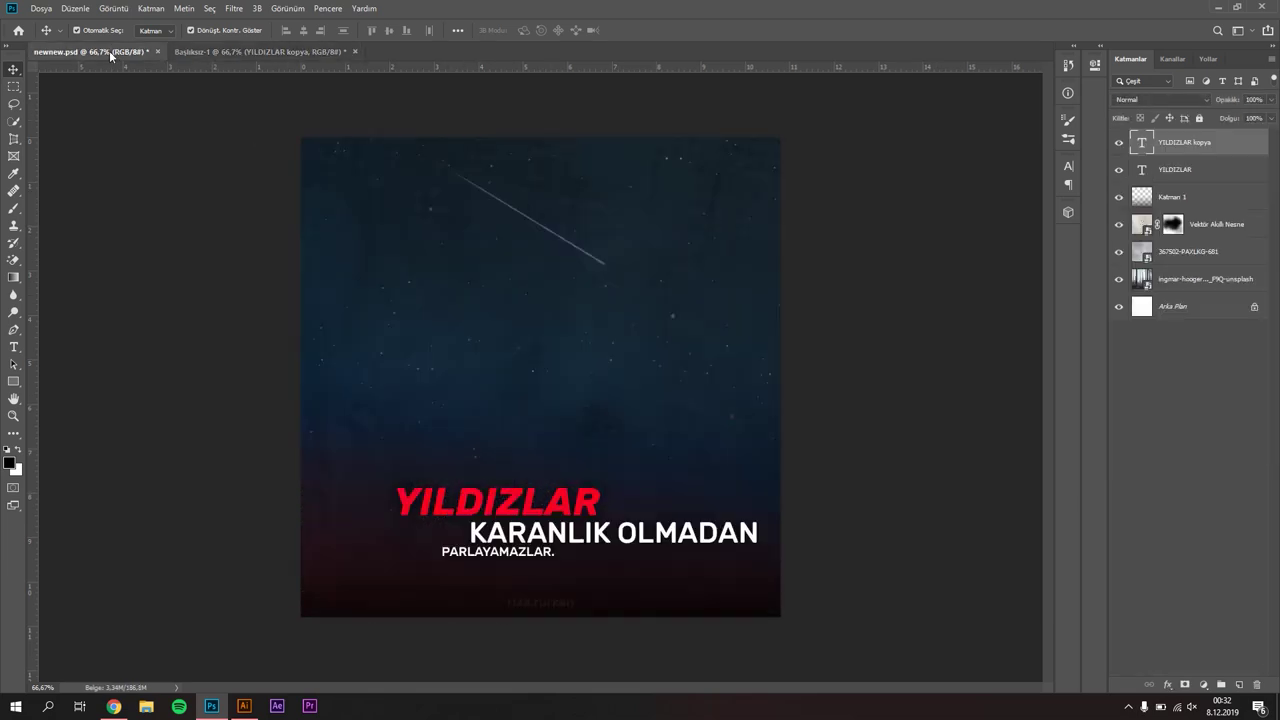
{"action": "left_click", "coordinate": [250, 52]}
{"action": "key", "text": "t"}
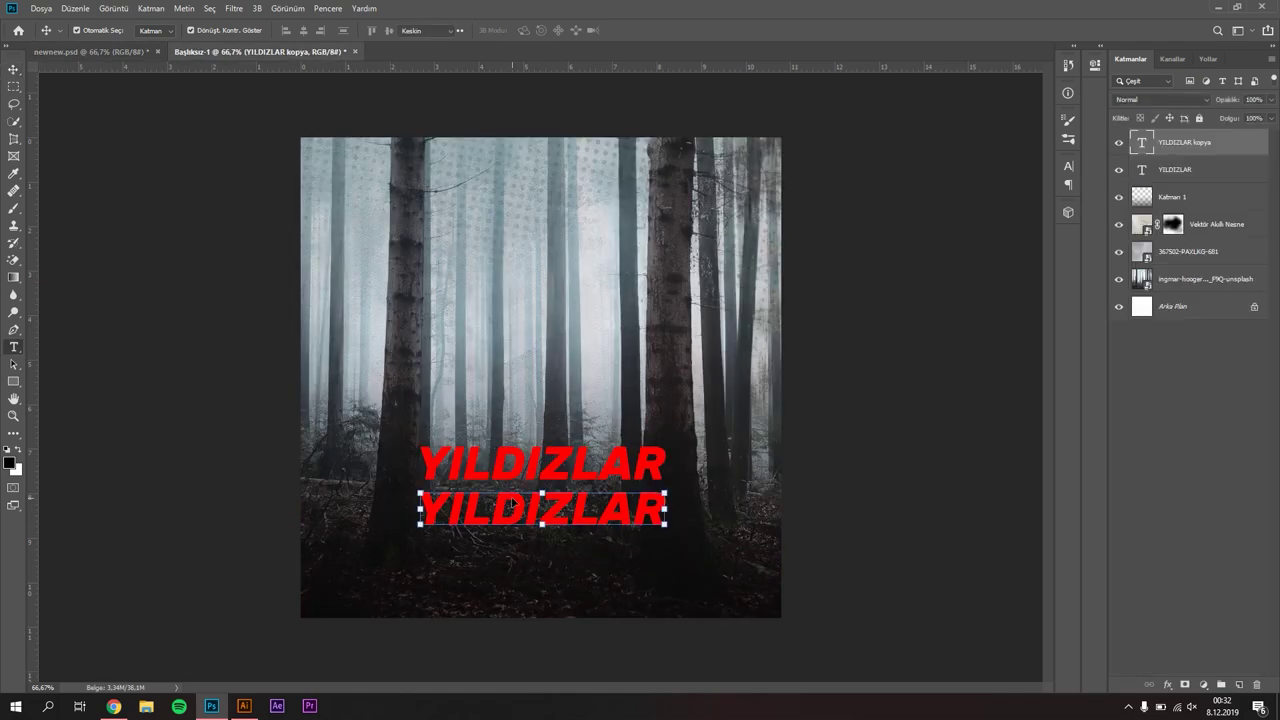
{"action": "double_click", "coordinate": [512, 497]}
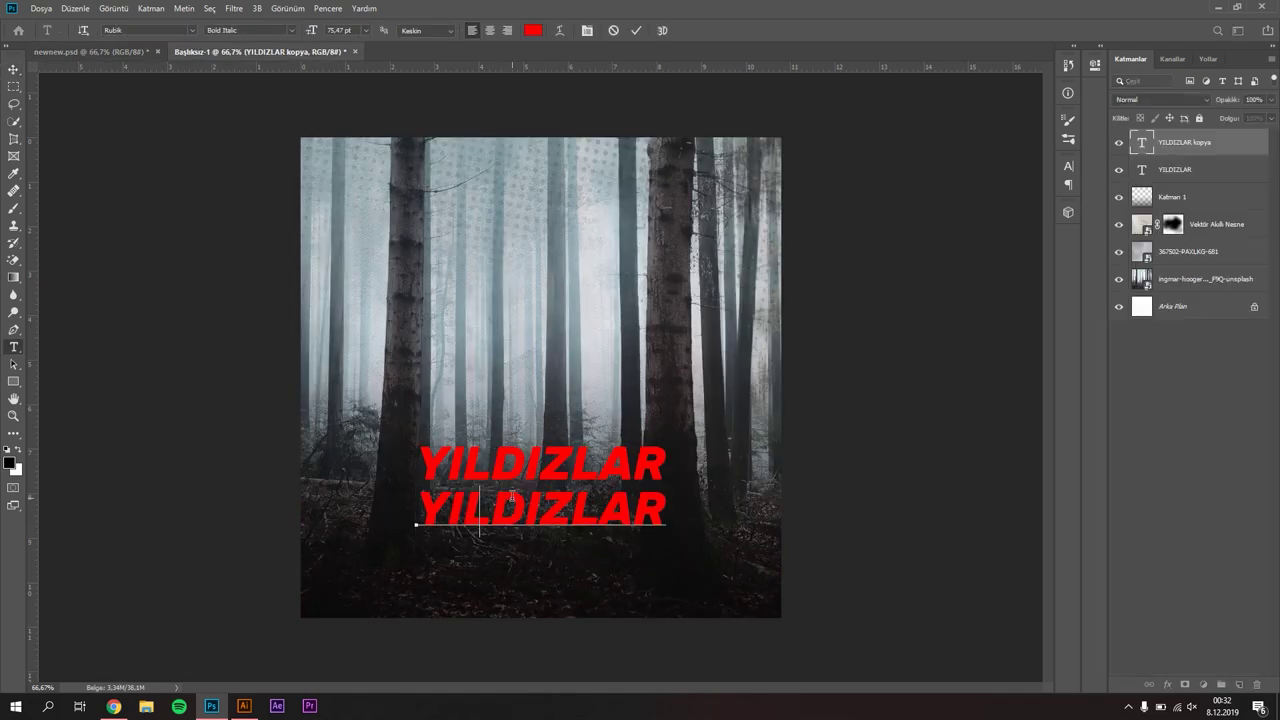
{"action": "type", "text": "KARANLIK OLMA"}
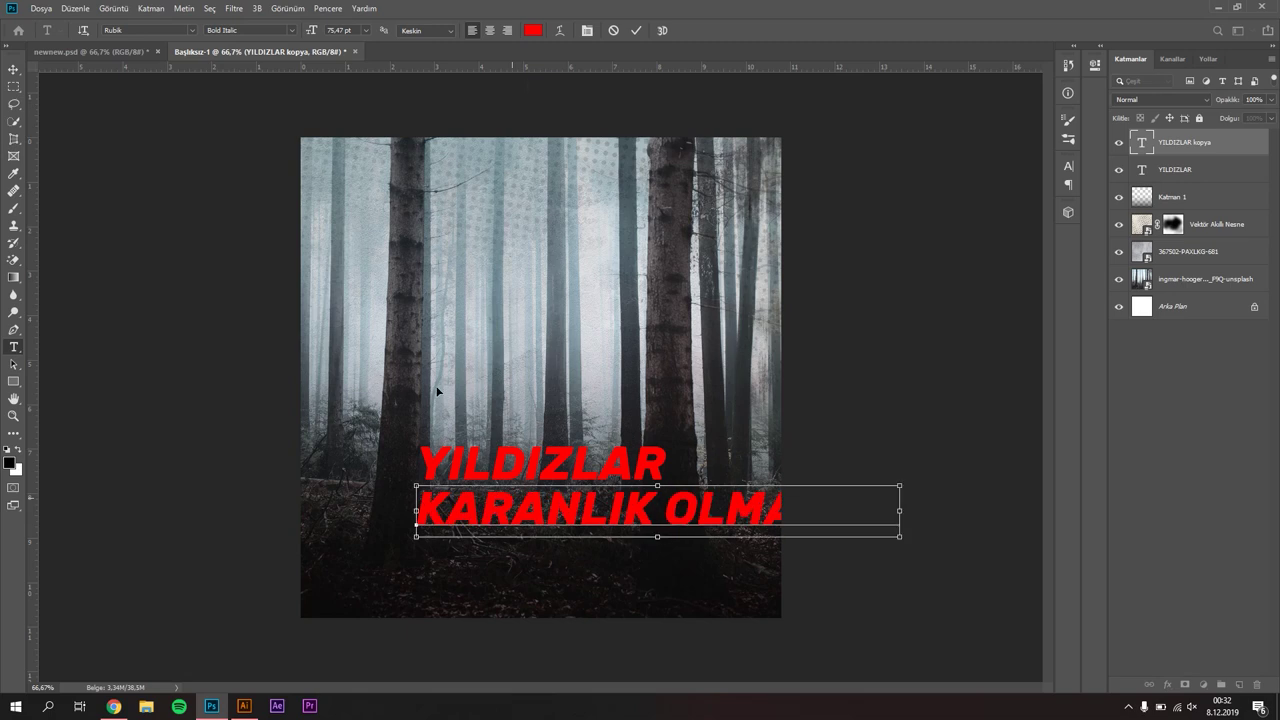
{"action": "key", "text": "ctrl+a"}
{"action": "left_click", "coordinate": [533, 31]}
{"action": "left_click", "coordinate": [779, 274]}
{"action": "left_click", "coordinate": [1090, 268]}
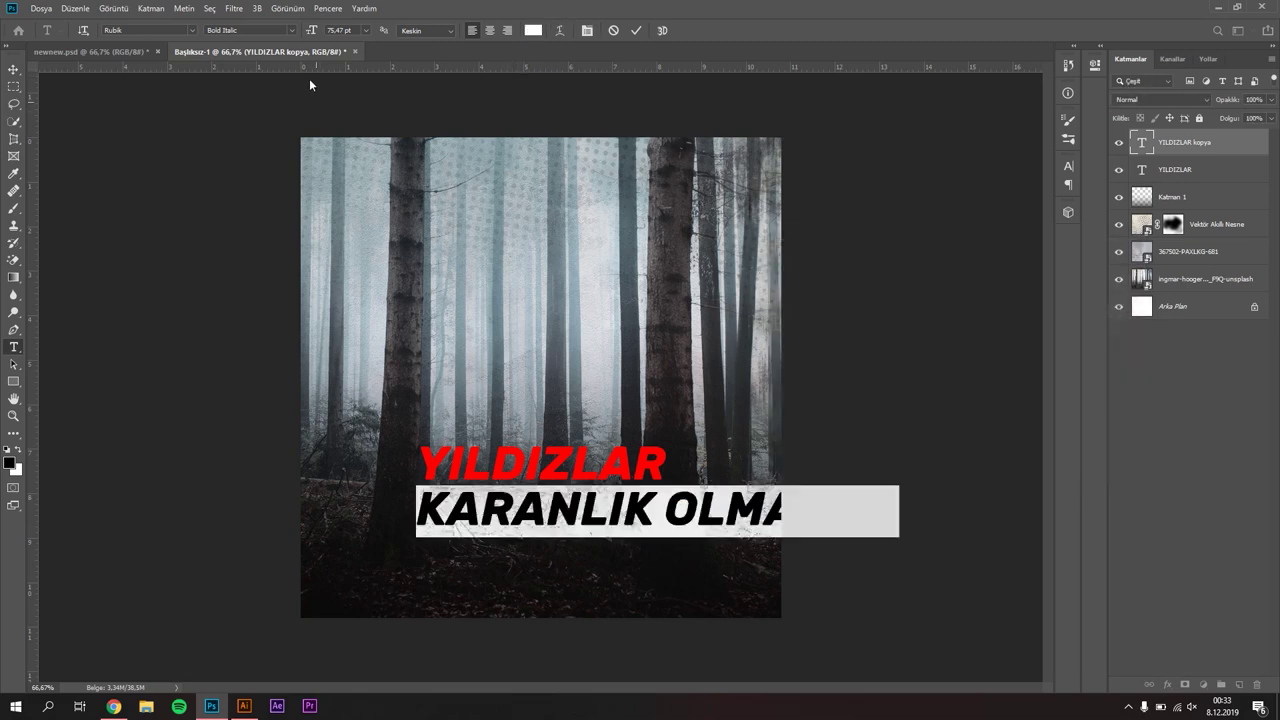
Make KARANLIK OLMADAN upright Bold and shrink it to fit the canvas.
{"action": "left_click", "coordinate": [293, 32]}
{"action": "left_click", "coordinate": [230, 108]}
{"action": "left_click", "coordinate": [638, 33]}
{"action": "key", "text": "v"}
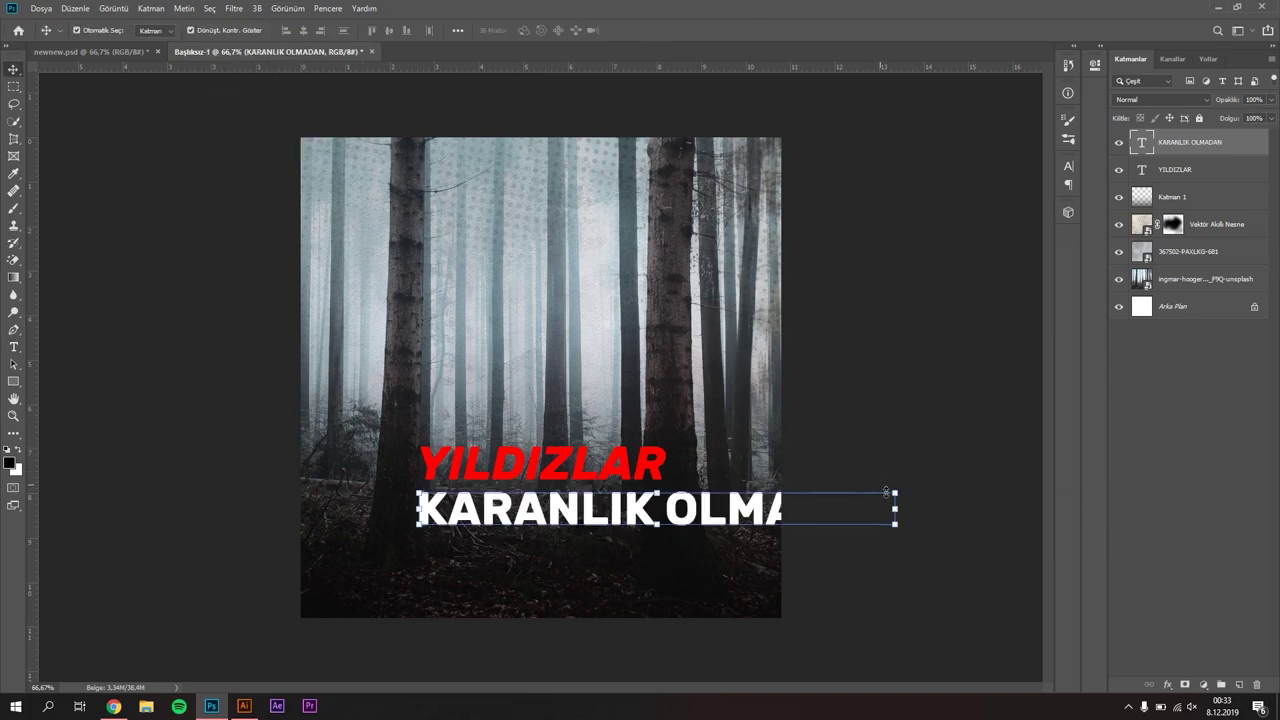
{"action": "mouse_move", "coordinate": [897, 494]}
{"action": "left_mouse_down"}
{"action": "mouse_move", "coordinate": [750, 505]}
{"action": "mouse_move", "coordinate": [763, 492]}
{"action": "mouse_move", "coordinate": [690, 490]}
{"action": "left_mouse_up"}
{"action": "left_click_drag", "start_coordinate": [620, 508], "coordinate": [692, 497]}
{"action": "mouse_move", "coordinate": [770, 500]}
{"action": "left_mouse_down"}
{"action": "mouse_move", "coordinate": [680, 500]}
{"action": "mouse_move", "coordinate": [698, 497]}
{"action": "left_mouse_up"}
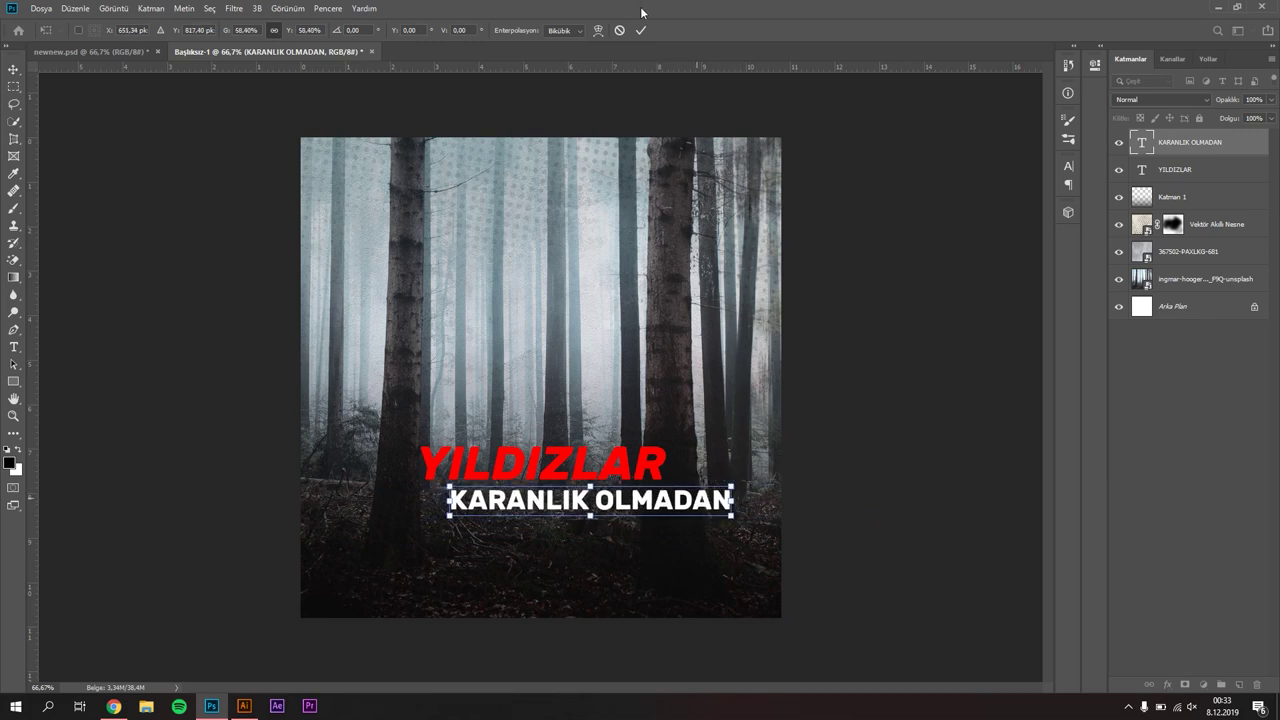
{"action": "left_click", "coordinate": [894, 282]}
Shift YILDIZLAR and KARANLIK OLMADAN left together, then view the starry-sky reference.
{"action": "left_click", "coordinate": [540, 462]}
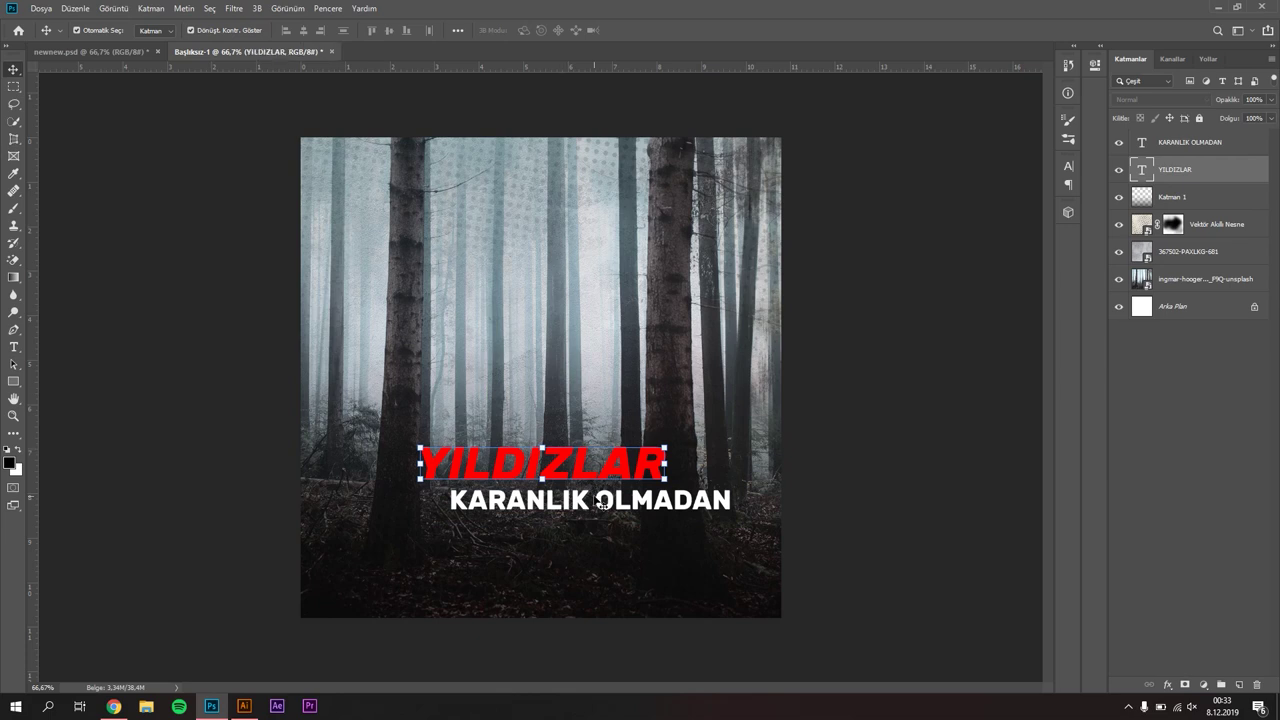
{"action": "left_click", "coordinate": [600, 500], "text": "shift"}
{"action": "left_click_drag", "start_coordinate": [600, 500], "coordinate": [579, 472]}
{"action": "left_click", "coordinate": [900, 455]}
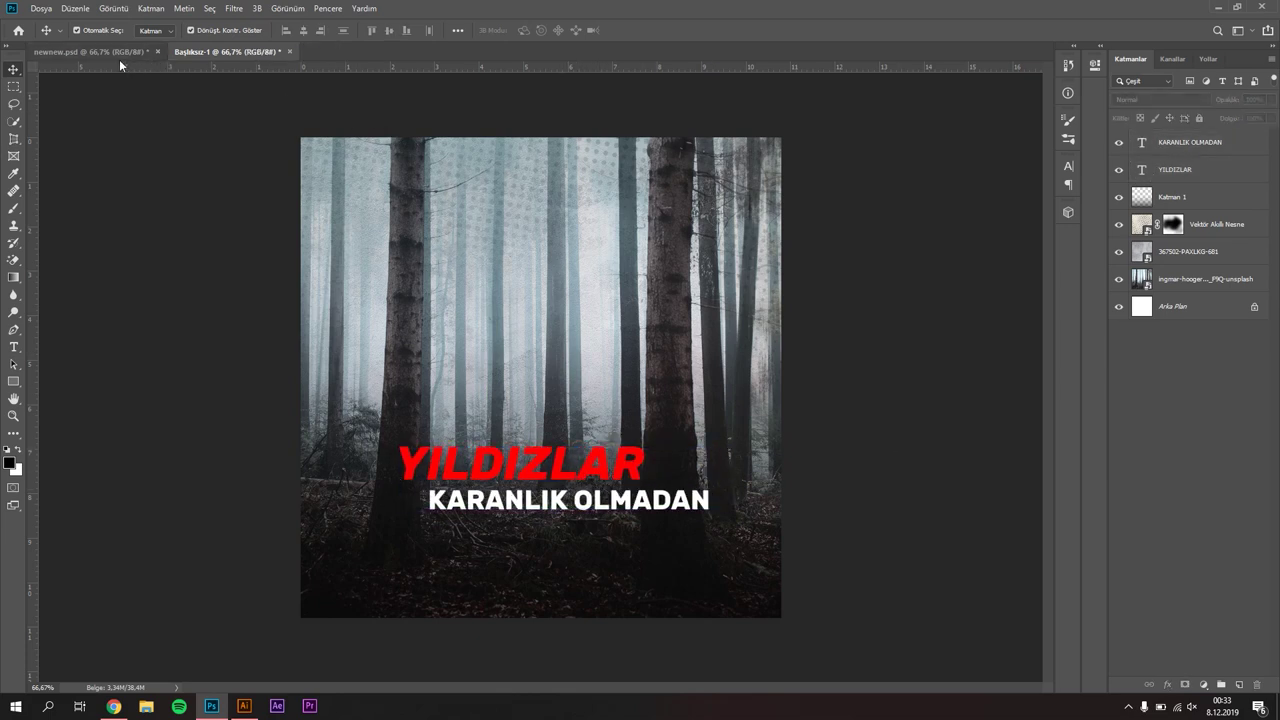
{"action": "left_click", "coordinate": [115, 55]}
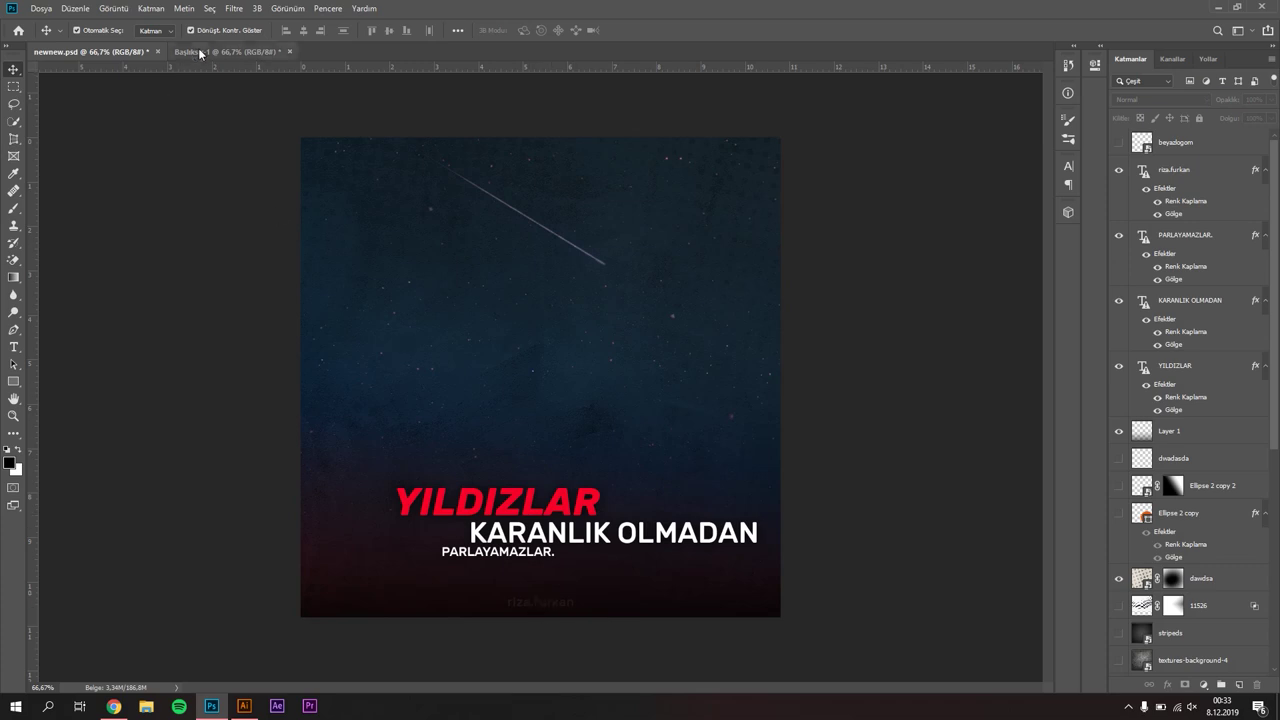
Duplicate KARANLIK OLMADAN below itself and retype the copy as PARLAYAMAZLAR.
{"action": "left_click", "coordinate": [205, 51]}
{"action": "left_click_drag", "start_coordinate": [545, 500], "coordinate": [545, 530]}
{"action": "double_click", "coordinate": [545, 530]}
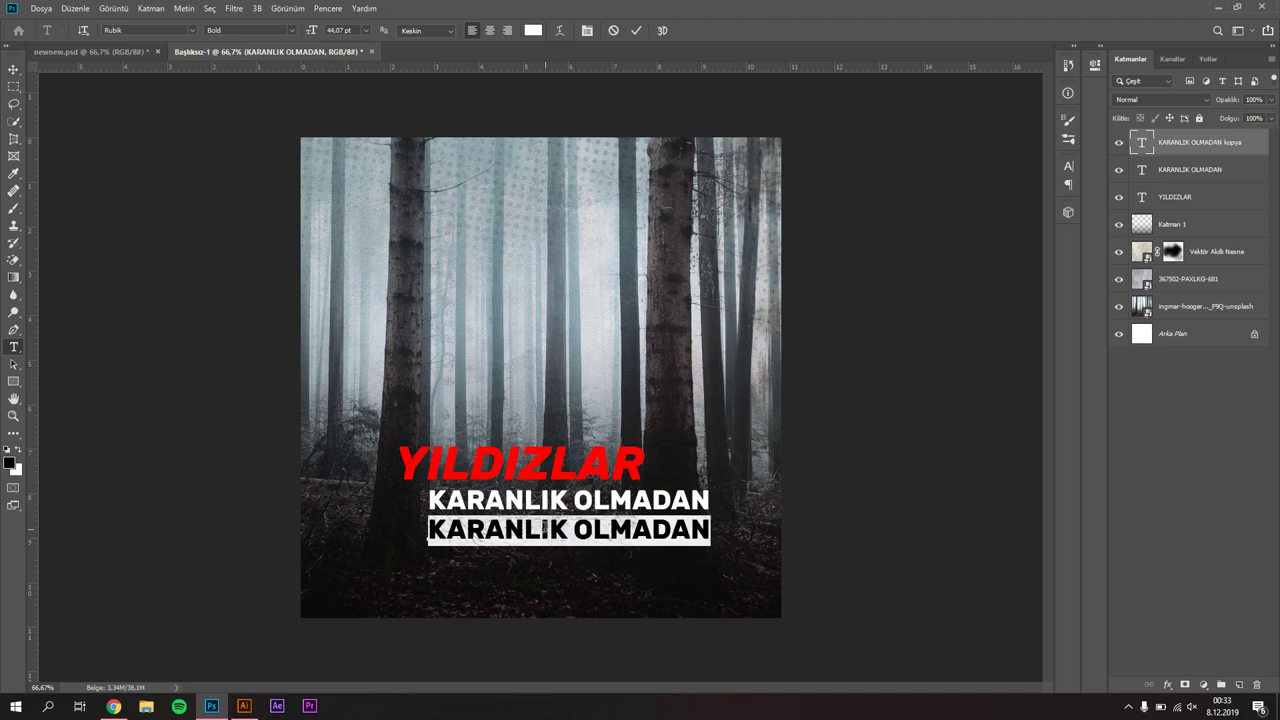
{"action": "left_click", "coordinate": [543, 527]}
{"action": "key", "text": "ctrl+a"}
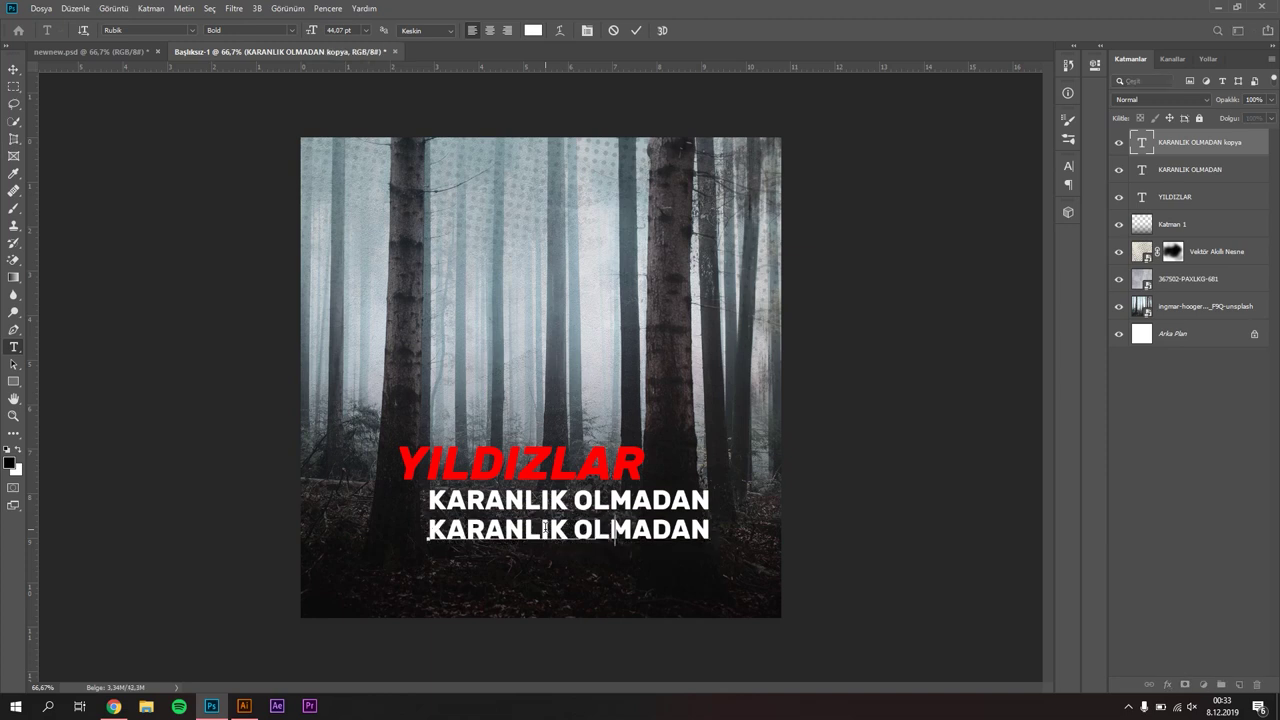
{"action": "type", "text": "PARLAYAMAZLAR"}
{"action": "left_click", "coordinate": [636, 30]}
Scale PARLAYAMAZLAR down to about 77% and view the reference poster.
{"action": "key", "text": "v"}
{"action": "left_click_drag", "start_coordinate": [670, 528], "coordinate": [521, 536]}
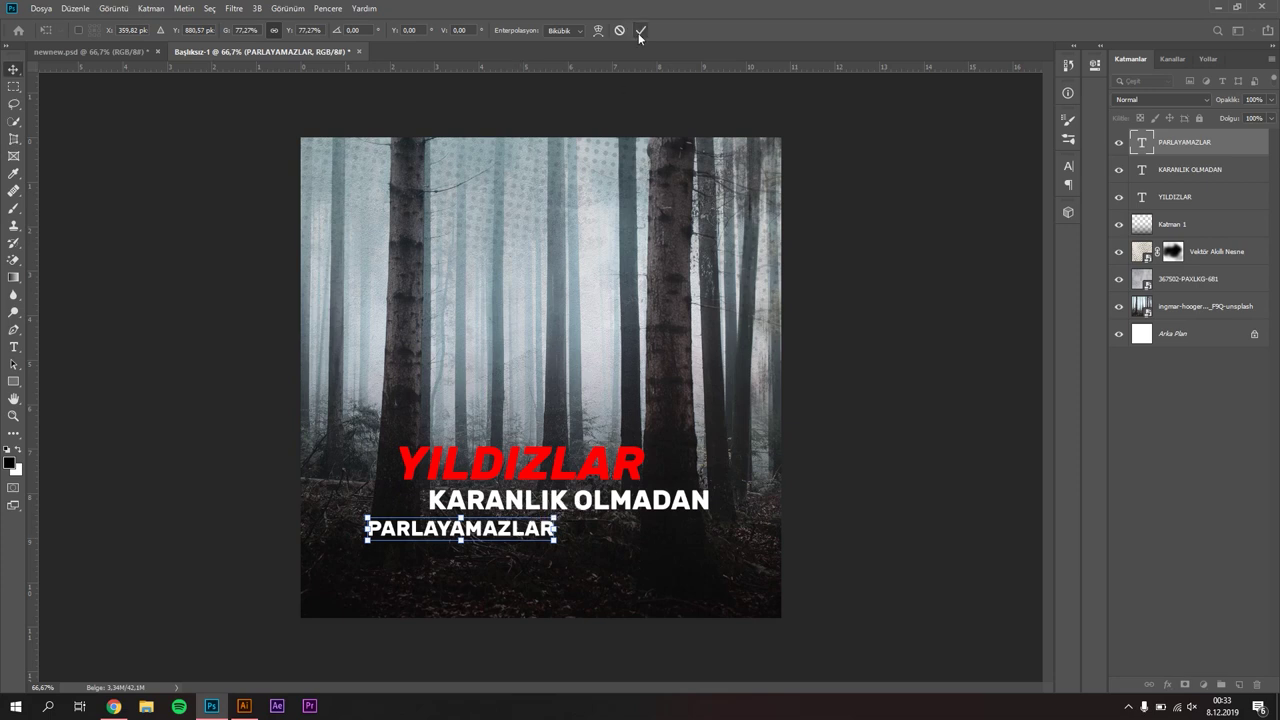
{"action": "left_click", "coordinate": [640, 30]}
{"action": "left_click", "coordinate": [110, 53]}
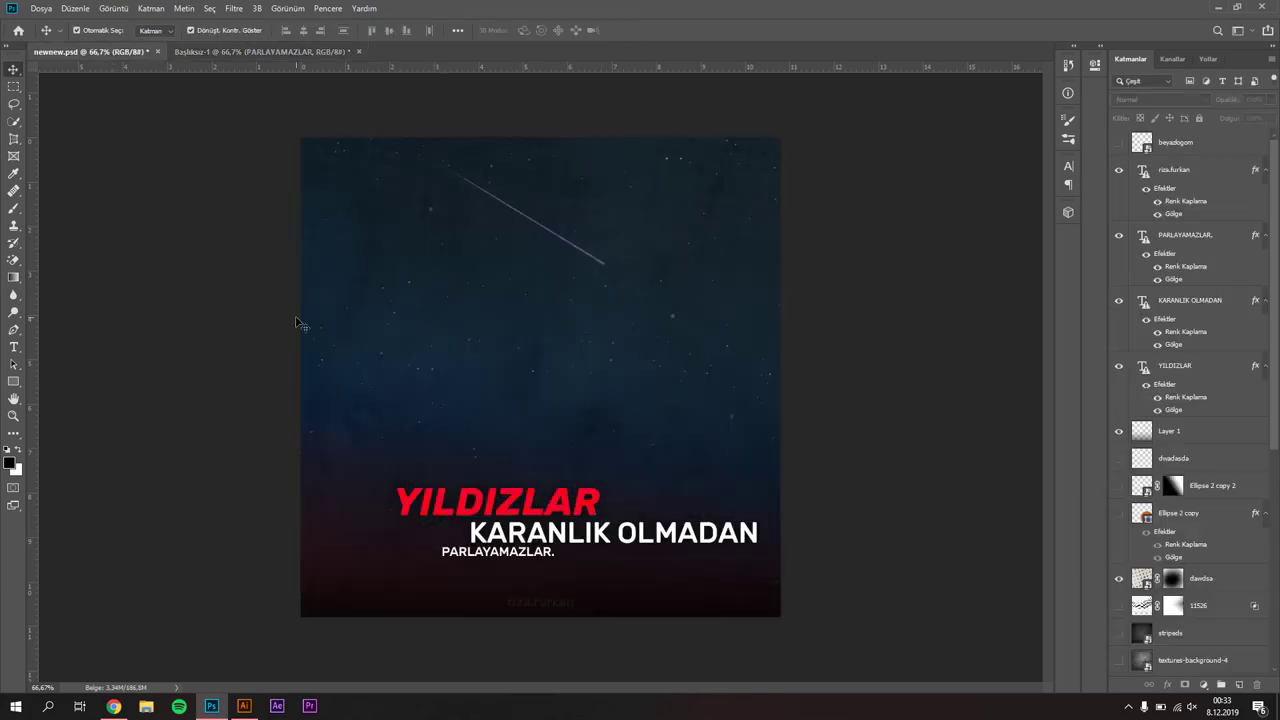
Open PARLAYAMAZLAR's font weight list and close it without changes.
{"action": "left_click", "coordinate": [228, 51]}
{"action": "key", "text": "t"}
{"action": "double_click", "coordinate": [428, 527]}
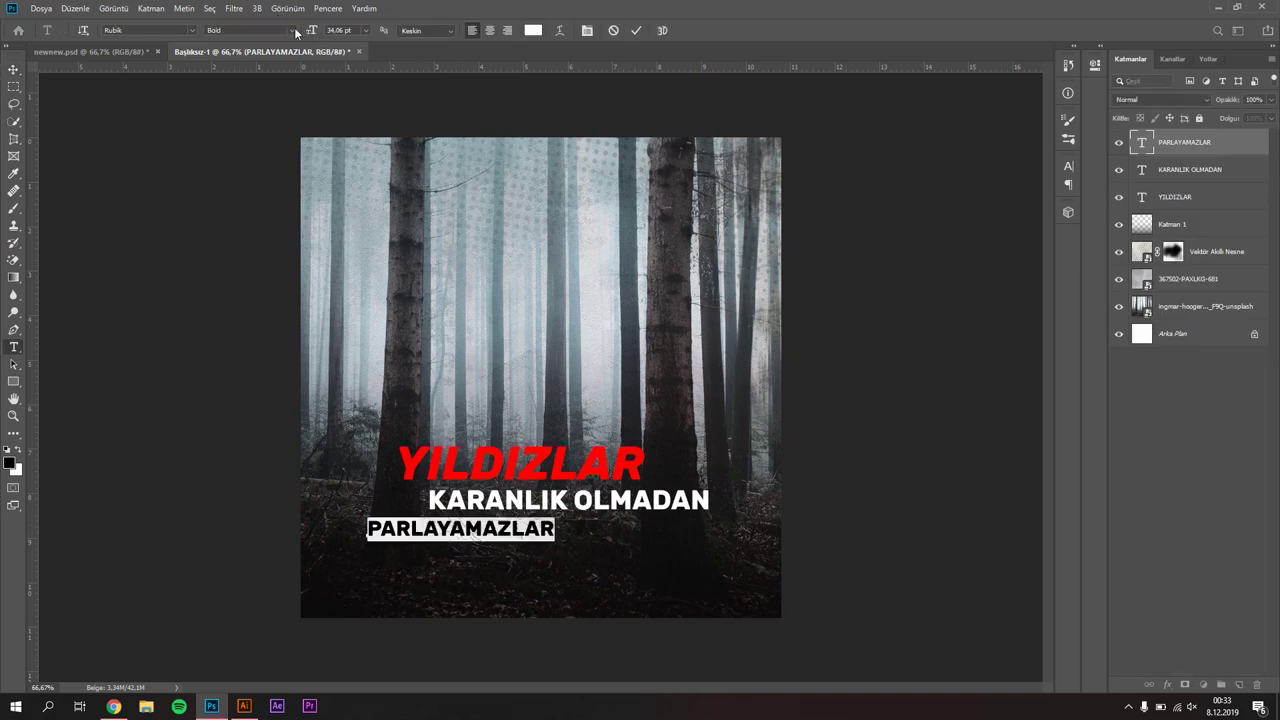
{"action": "left_click", "coordinate": [293, 30]}
{"action": "left_click", "coordinate": [636, 31]}
{"action": "left_click", "coordinate": [637, 31]}
Set KARANLIK OLMADAN to Medium font weight.
{"action": "left_click", "coordinate": [712, 500]}
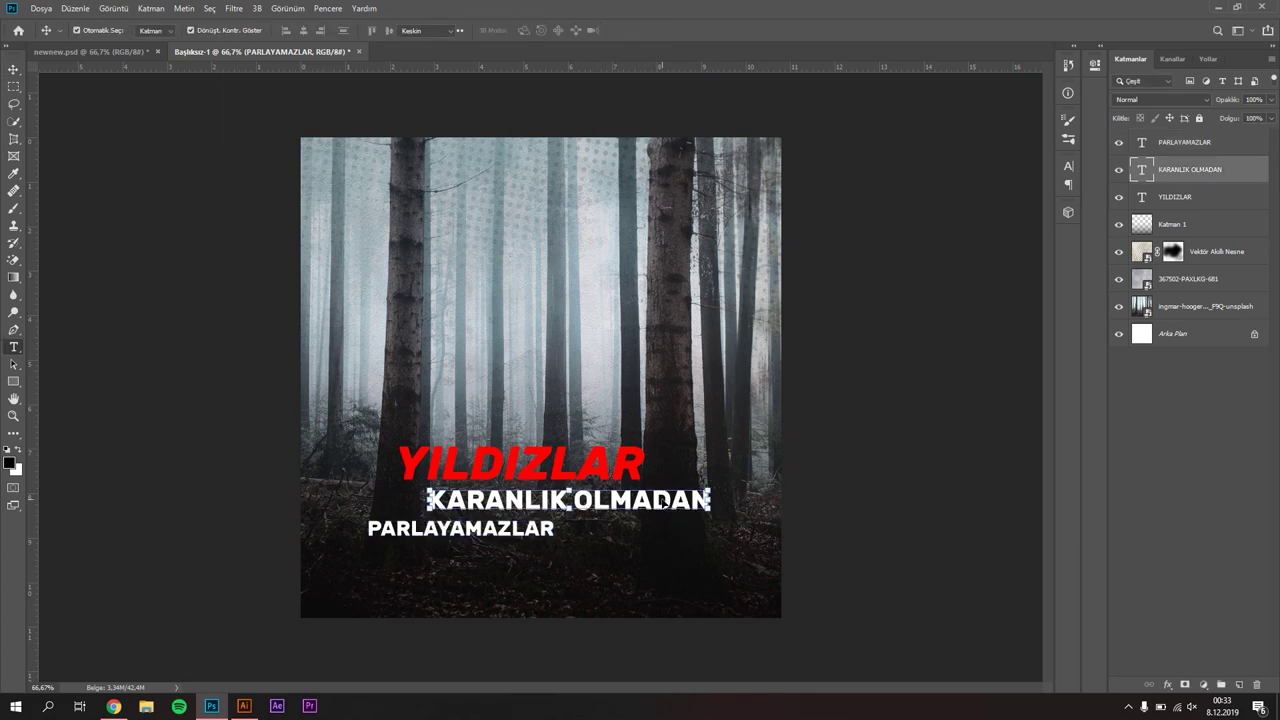
{"action": "key", "text": "ctrl+a"}
{"action": "left_click", "coordinate": [288, 31]}
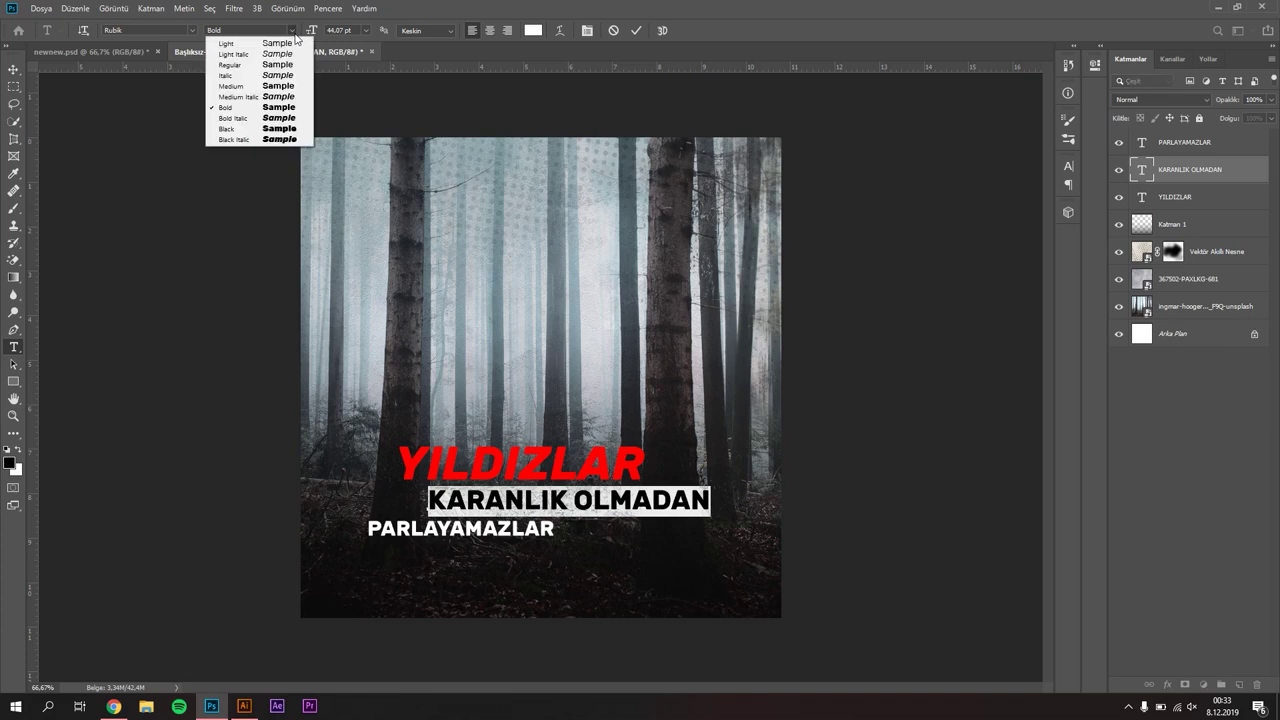
{"action": "left_click", "coordinate": [250, 86]}
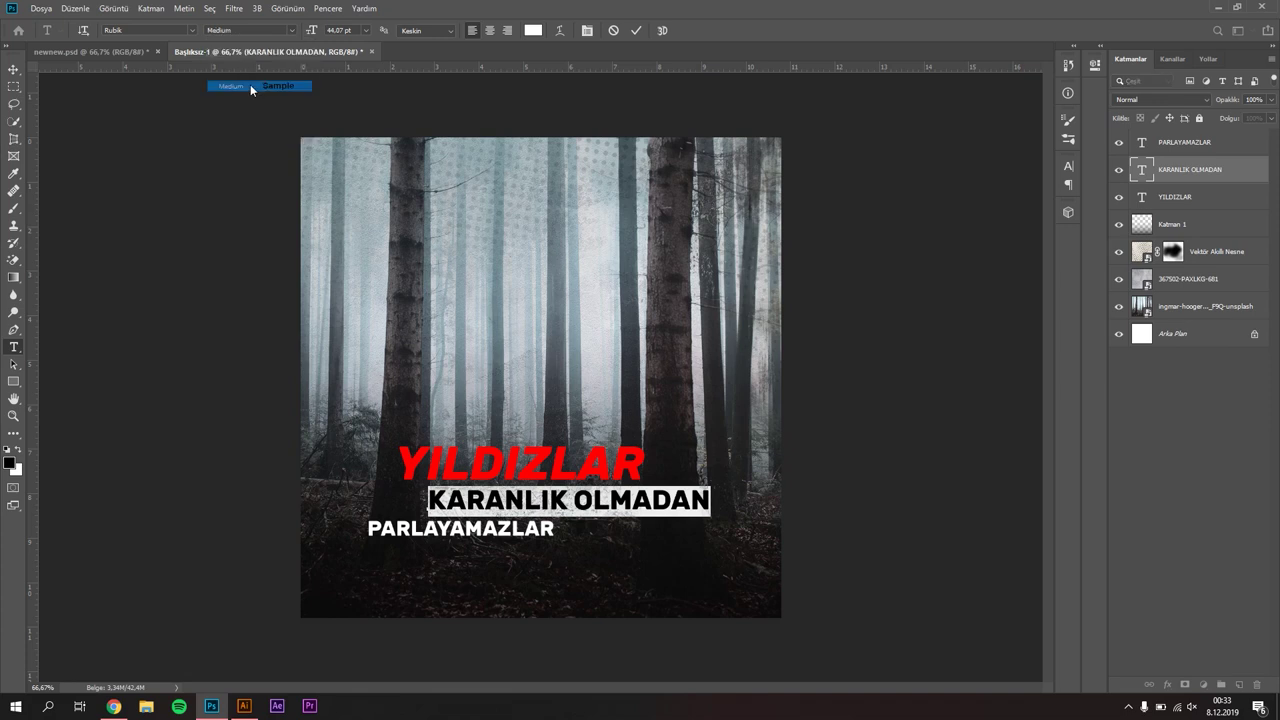
{"action": "left_click", "coordinate": [634, 31]}
Set PARLAYAMAZLAR to Regular font weight.
{"action": "key", "text": "v"}
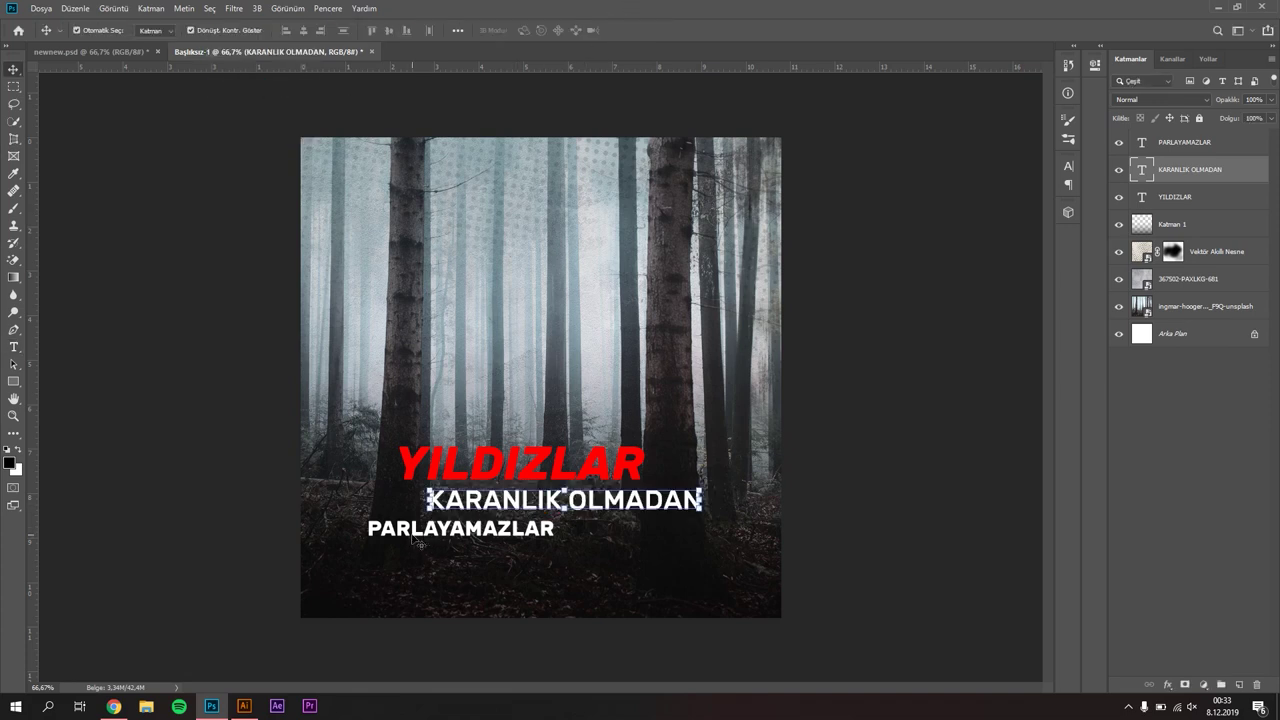
{"action": "left_click", "coordinate": [418, 540]}
{"action": "key", "text": "t"}
{"action": "double_click", "coordinate": [460, 528]}
{"action": "left_click", "coordinate": [290, 30]}
{"action": "left_click", "coordinate": [271, 64]}
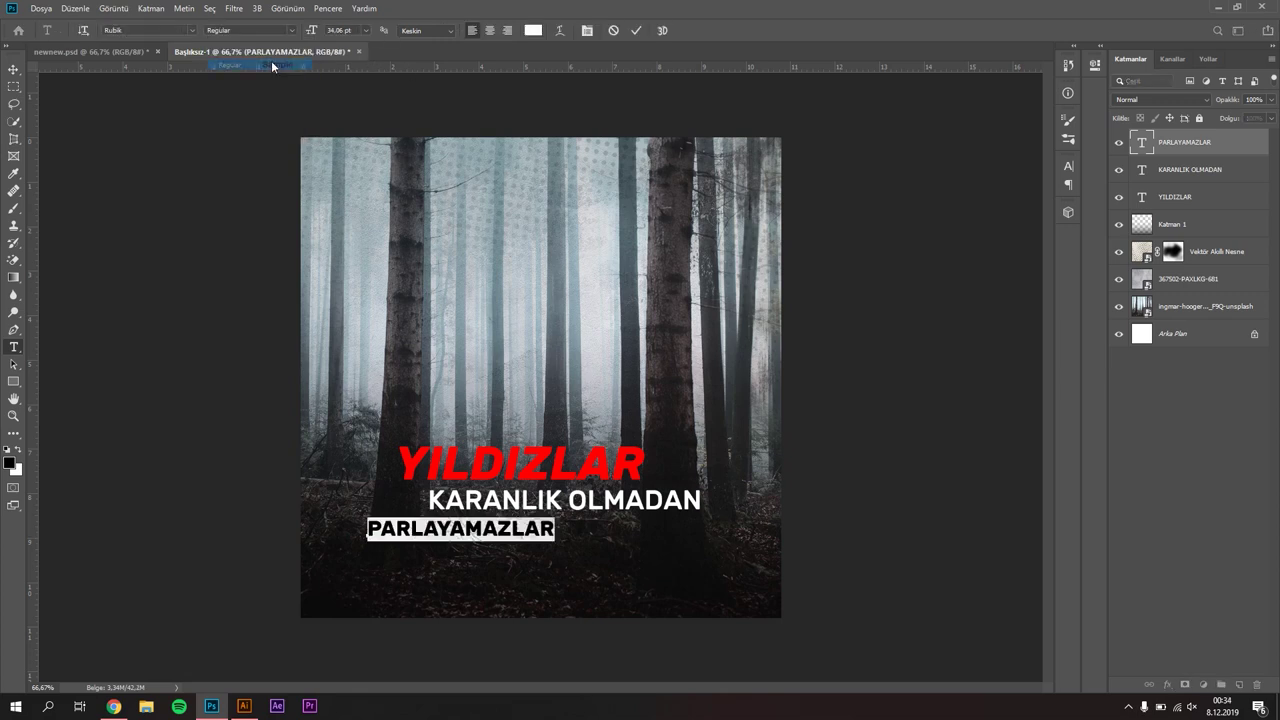
{"action": "left_click", "coordinate": [636, 30]}
{"action": "key", "text": "v"}
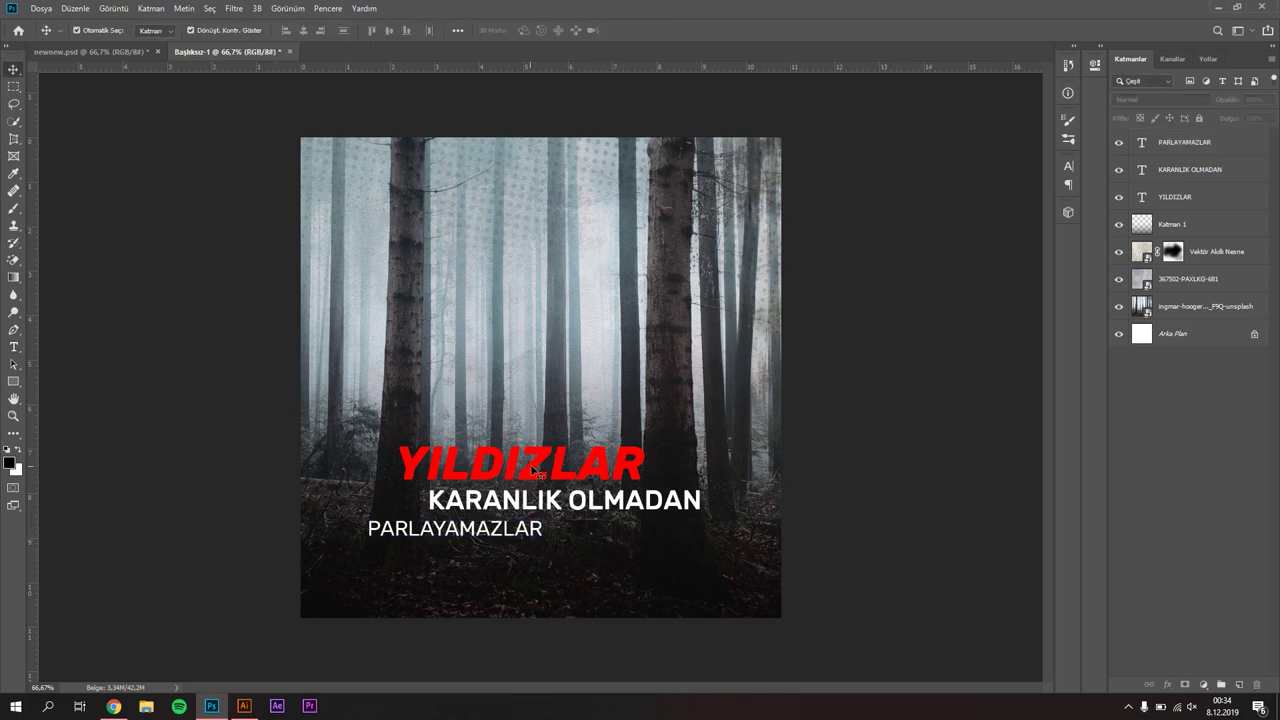
{"action": "left_click", "coordinate": [530, 464]}
Move the three title lines lower and drop Katman 1's opacity to 89%.
{"action": "left_click", "coordinate": [1213, 152], "text": "shift"}
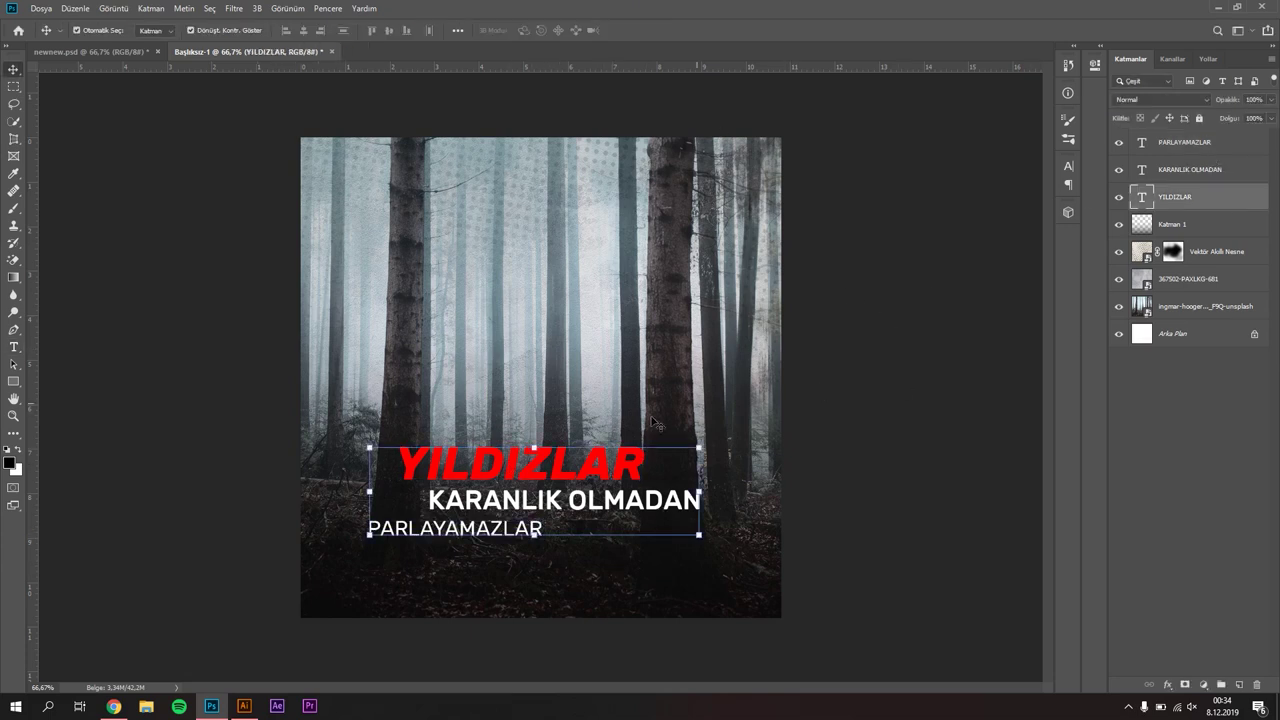
{"action": "left_click_drag", "start_coordinate": [602, 466], "coordinate": [602, 482]}
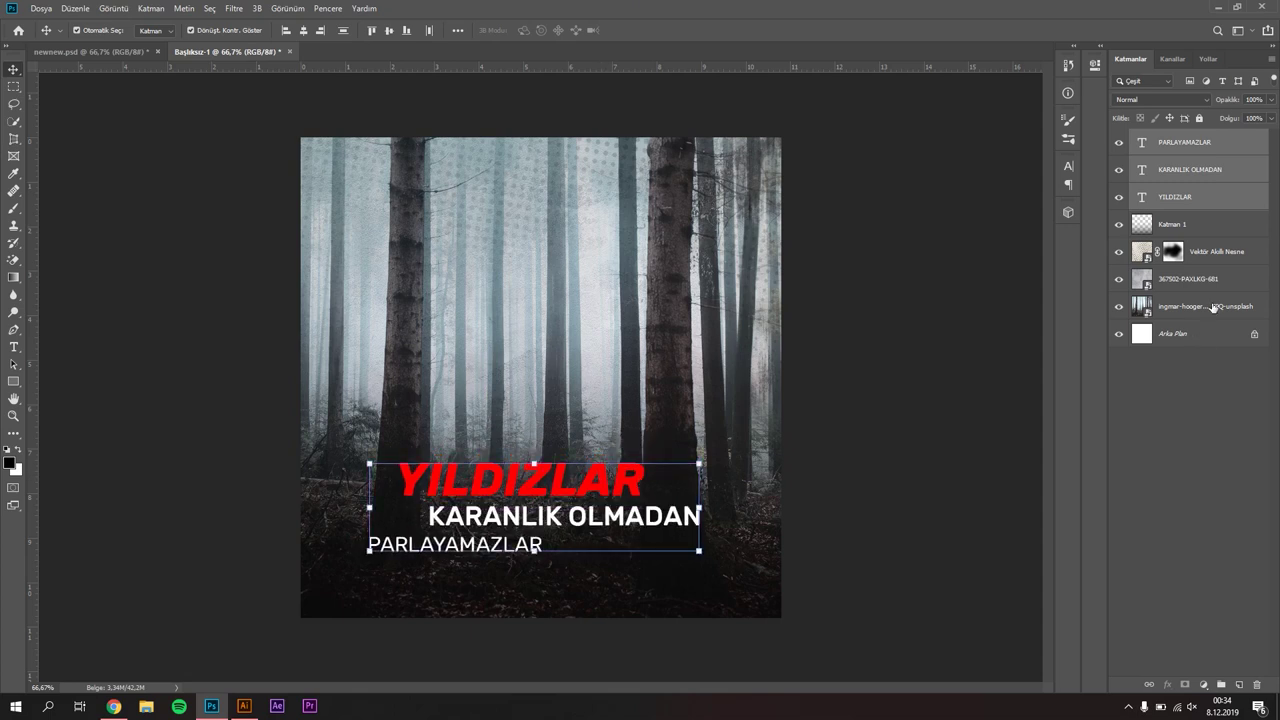
{"action": "left_click", "coordinate": [1205, 226]}
{"action": "left_click_drag", "start_coordinate": [1240, 101], "coordinate": [1232, 104]}
{"action": "scroll", "coordinate": [1253, 104], "scroll_direction": "up", "scroll_amount": 2}
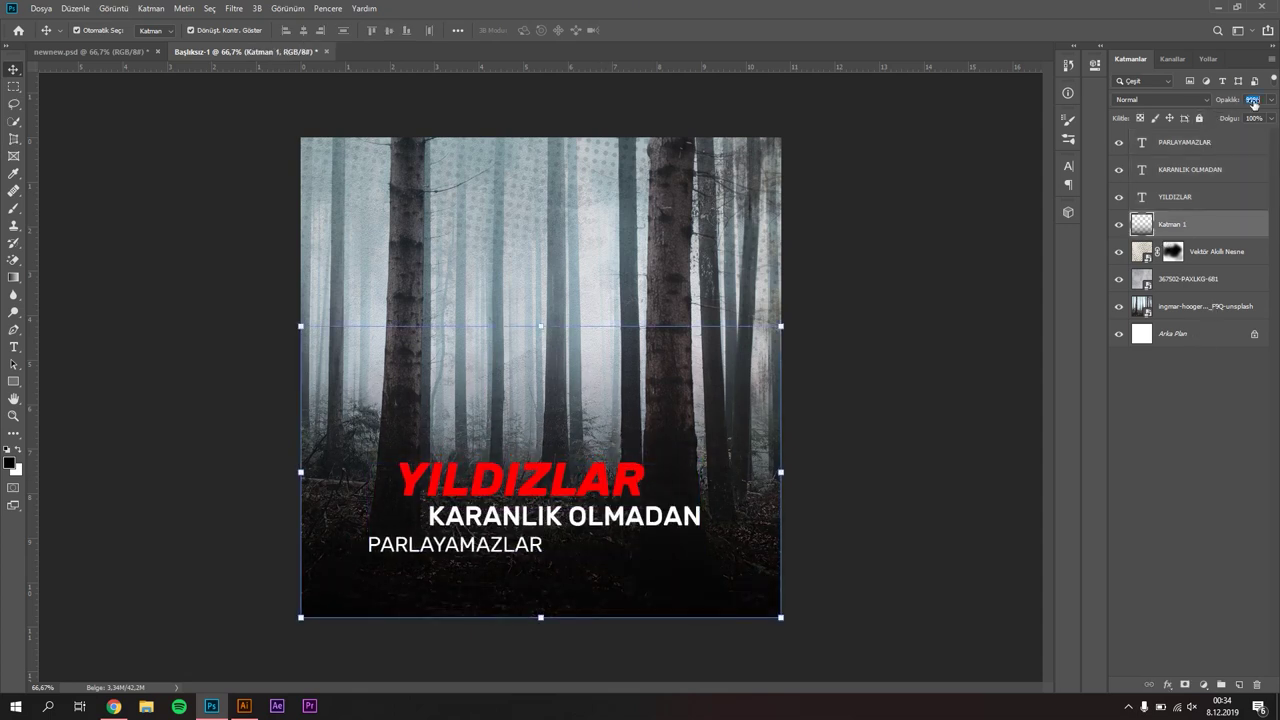
{"action": "left_click", "coordinate": [813, 462]}
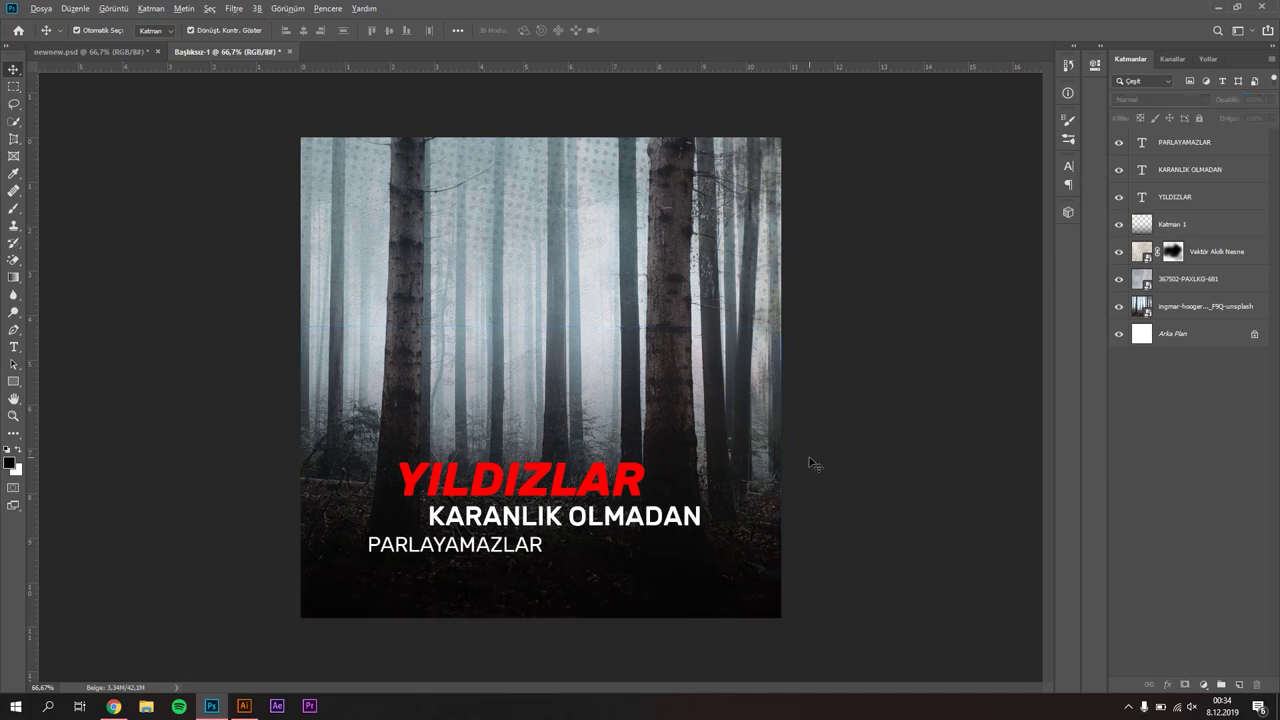
Nudge KARANLIK OLMADAN and PARLAYAMAZLAR slightly up to tighten the line spacing.
{"action": "scroll", "coordinate": [500, 642], "scroll_direction": "up", "scroll_amount": 3}
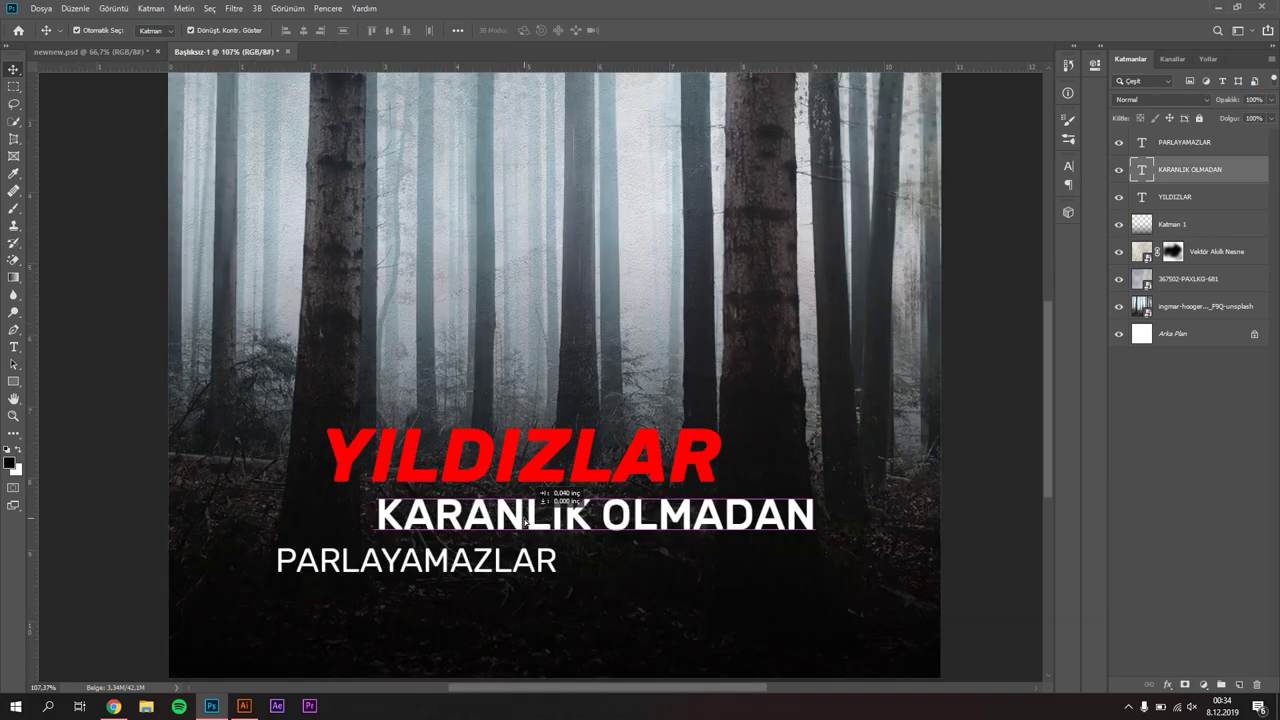
{"action": "left_click_drag", "start_coordinate": [530, 530], "coordinate": [544, 525]}
{"action": "left_click_drag", "start_coordinate": [490, 584], "coordinate": [490, 570]}
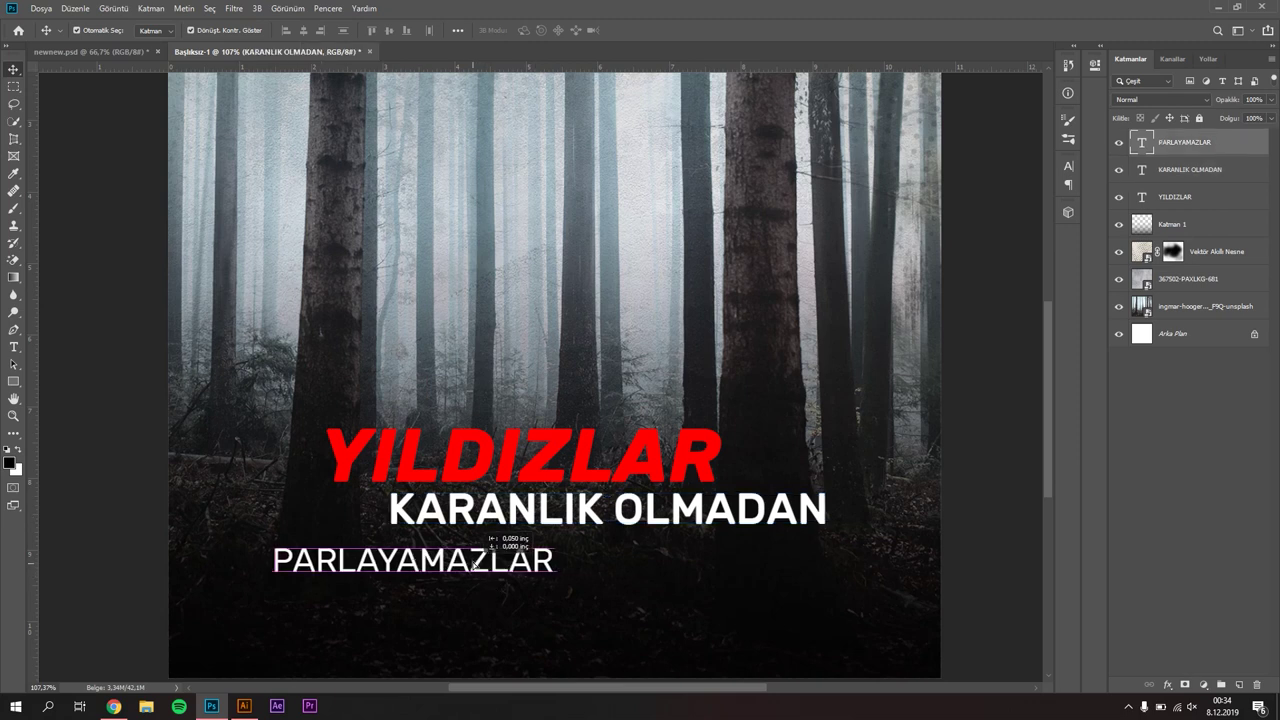
{"action": "left_click", "coordinate": [646, 297]}
{"action": "scroll", "coordinate": [642, 578], "scroll_direction": "down", "scroll_amount": 4}
{"action": "scroll", "coordinate": [826, 510], "scroll_direction": "down", "scroll_amount": 2}
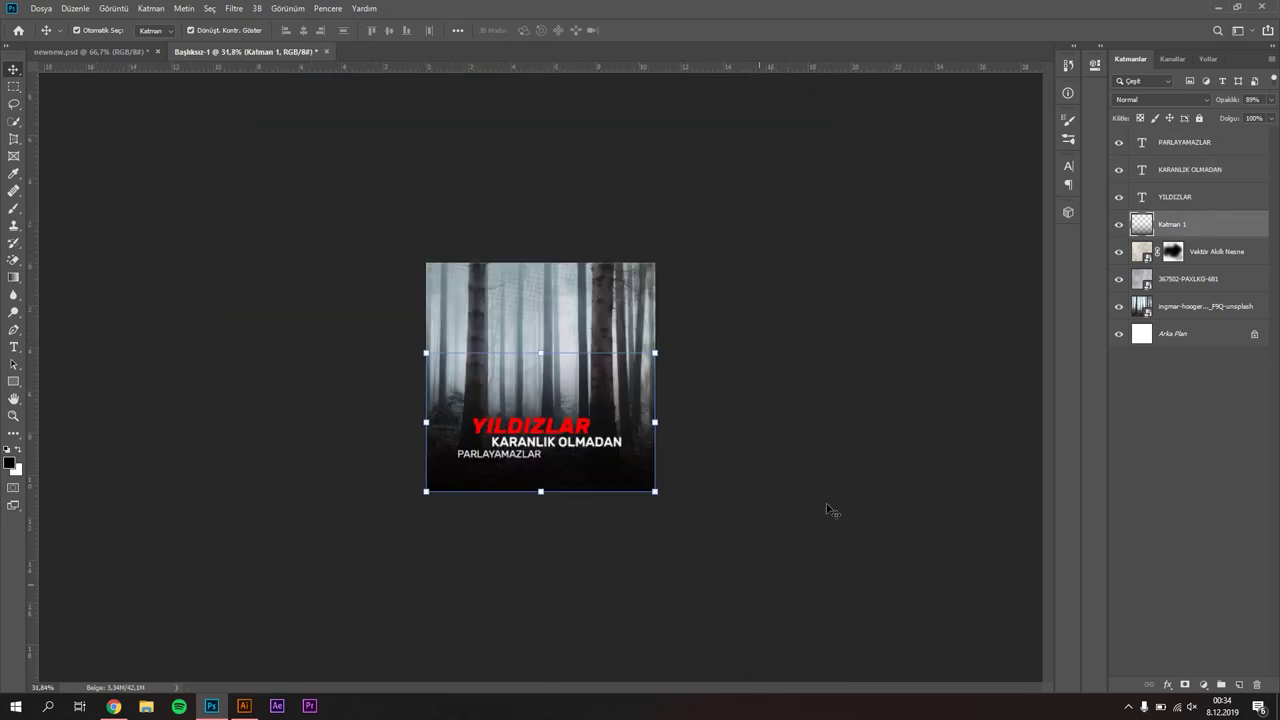
{"action": "left_click", "coordinate": [354, 486]}
{"action": "scroll", "coordinate": [591, 589], "scroll_direction": "up", "scroll_amount": 2}
{"action": "scroll", "coordinate": [565, 597], "scroll_direction": "up", "scroll_amount": 1}
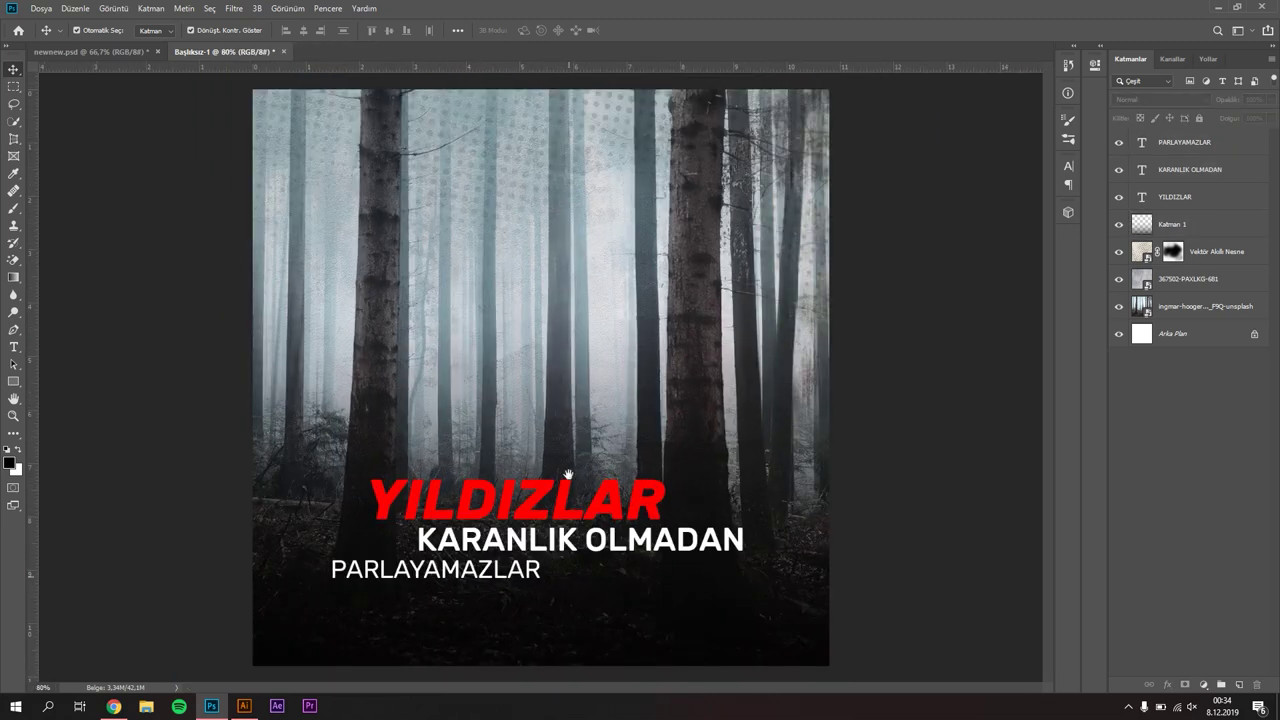
Duplicate PARLAYAMAZLAR below itself and retype the copy as the author's signature handle.
{"action": "double_click", "coordinate": [507, 568]}
{"action": "left_click_drag", "start_coordinate": [486, 590], "coordinate": [500, 612]}
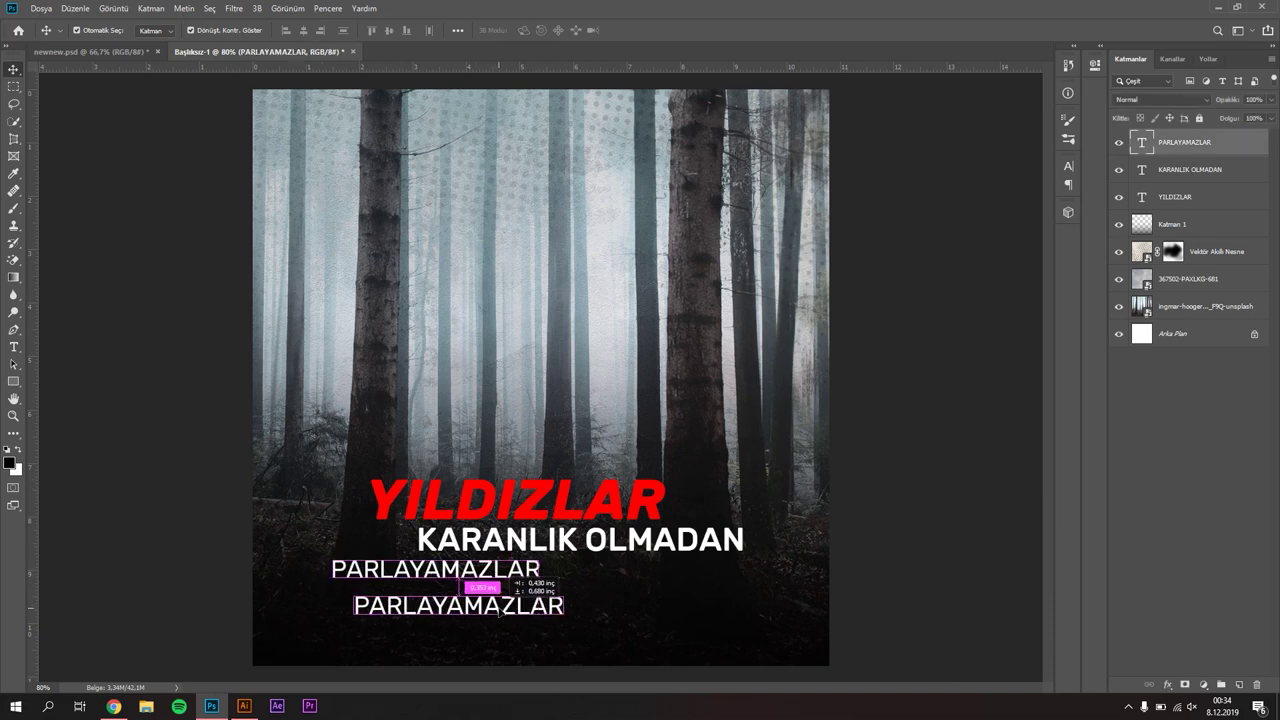
{"action": "double_click", "coordinate": [501, 605]}
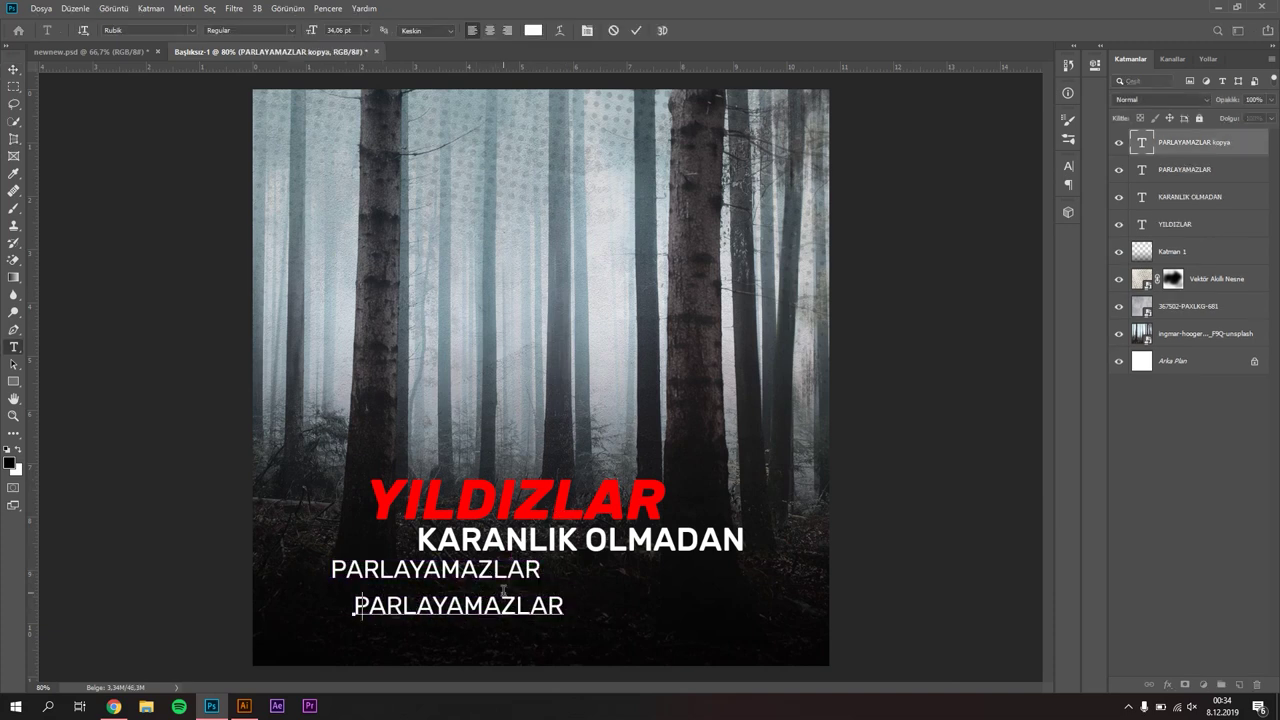
{"action": "key", "text": "ctrl+a"}
{"action": "type", "text": "riza.furkan"}
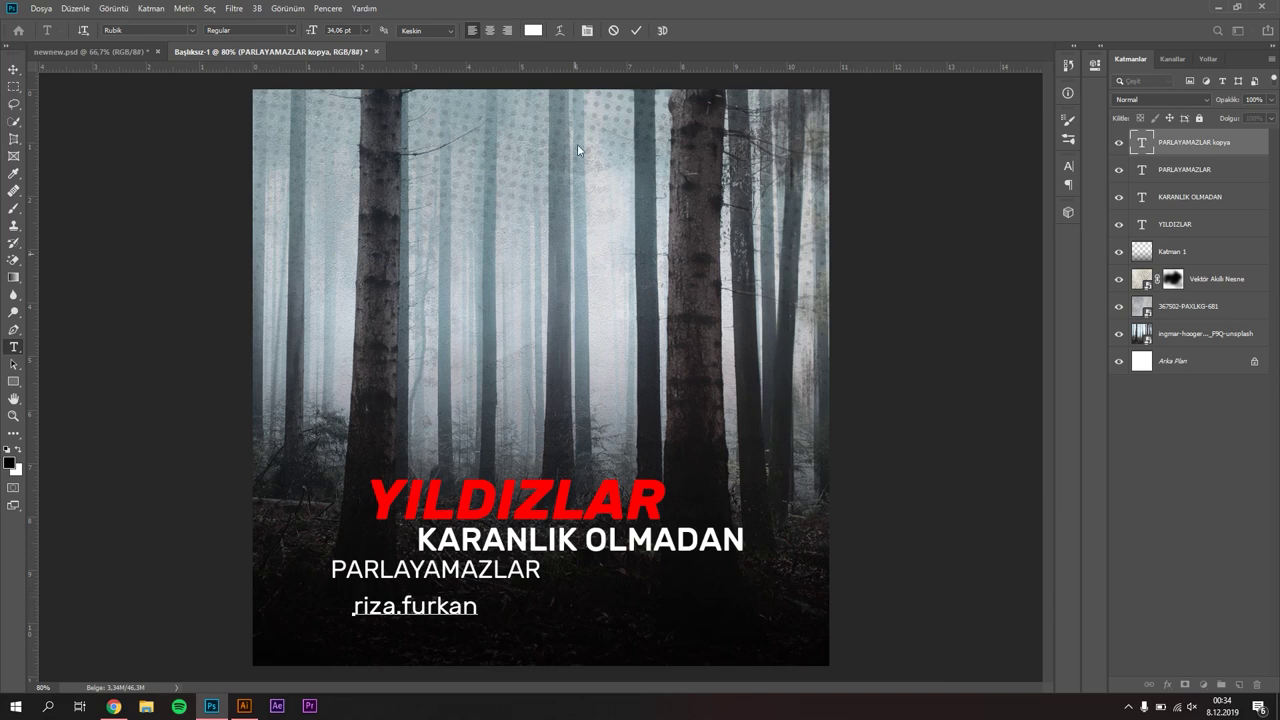
{"action": "key", "text": "ctrl+Return"}
Fade the signature to 19% opacity, centre it at the bottom, unlock the background.
{"action": "key", "text": "v"}
{"action": "left_click_drag", "start_coordinate": [1226, 100], "coordinate": [1175, 101]}
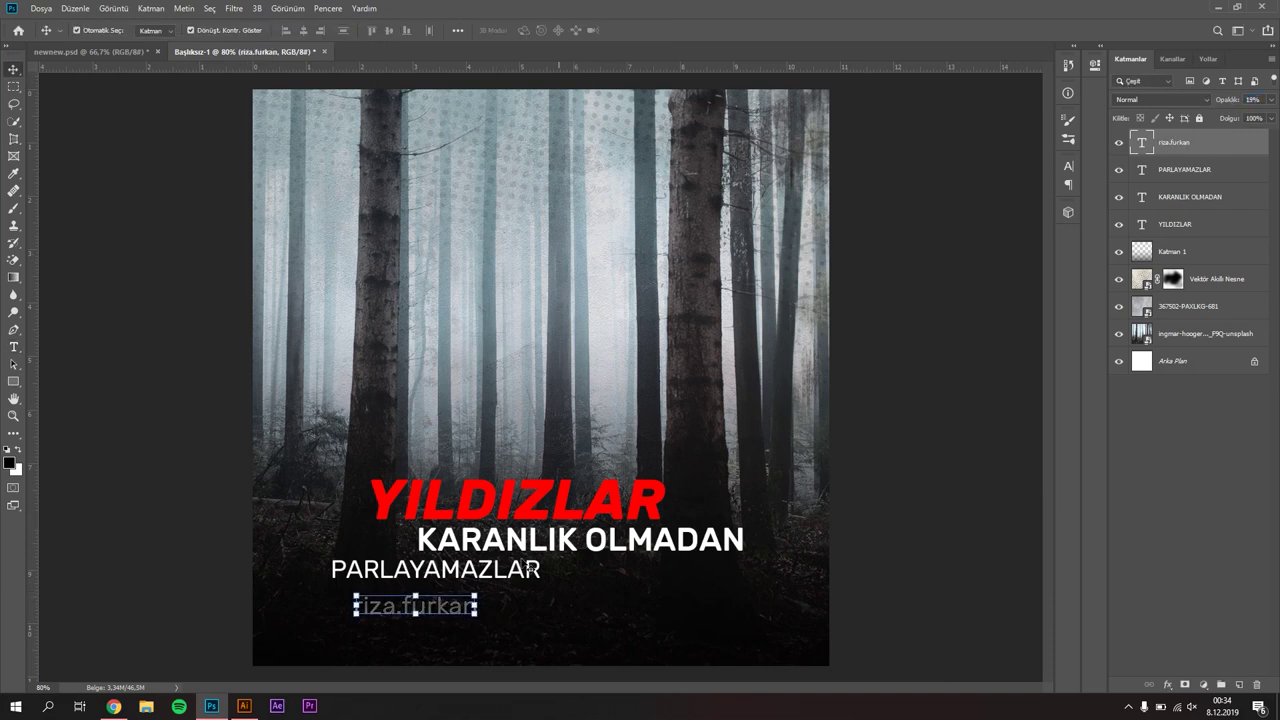
{"action": "left_click_drag", "start_coordinate": [471, 604], "coordinate": [563, 632]}
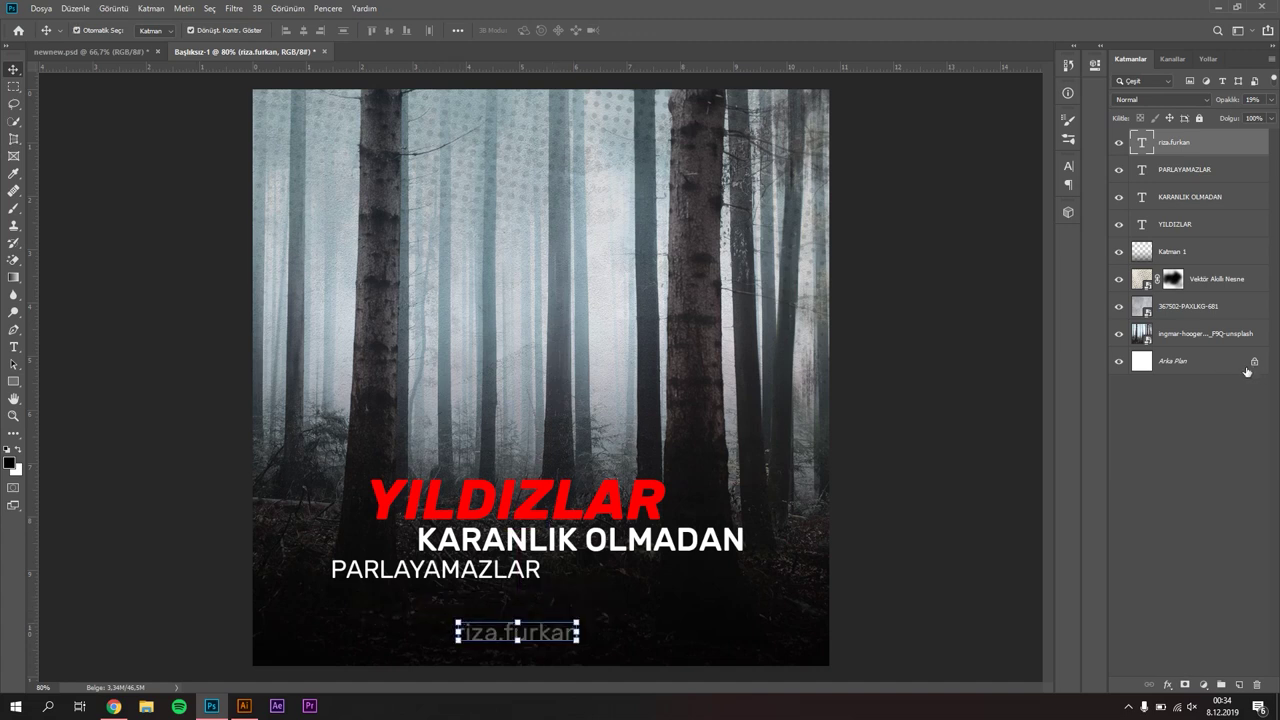
{"action": "left_click", "coordinate": [1253, 362]}
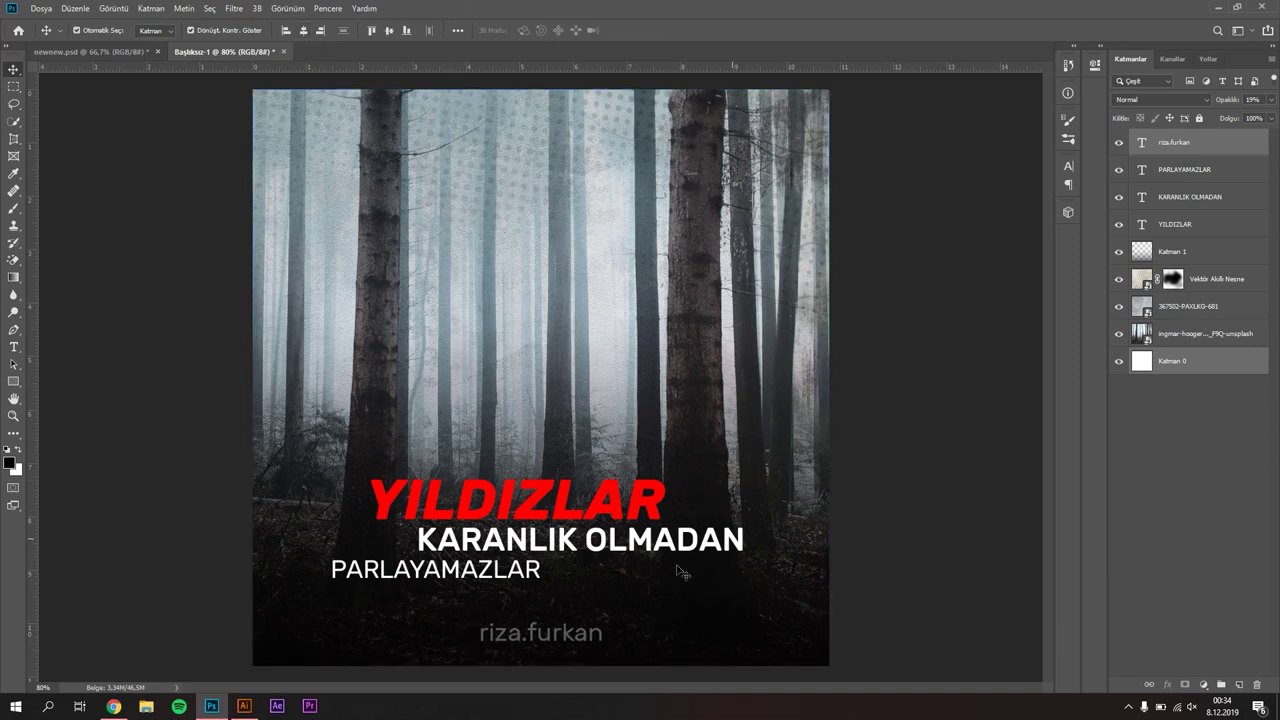
{"action": "left_click", "coordinate": [584, 634]}
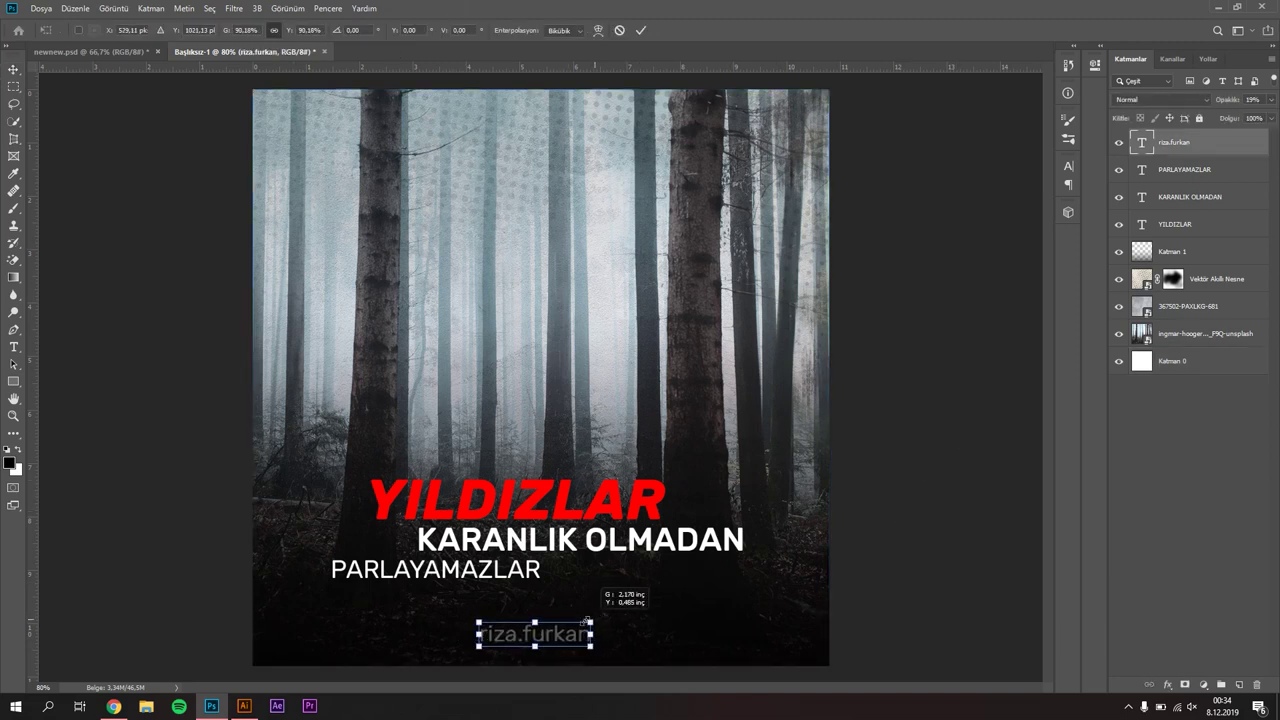
{"action": "left_click", "coordinate": [642, 31]}
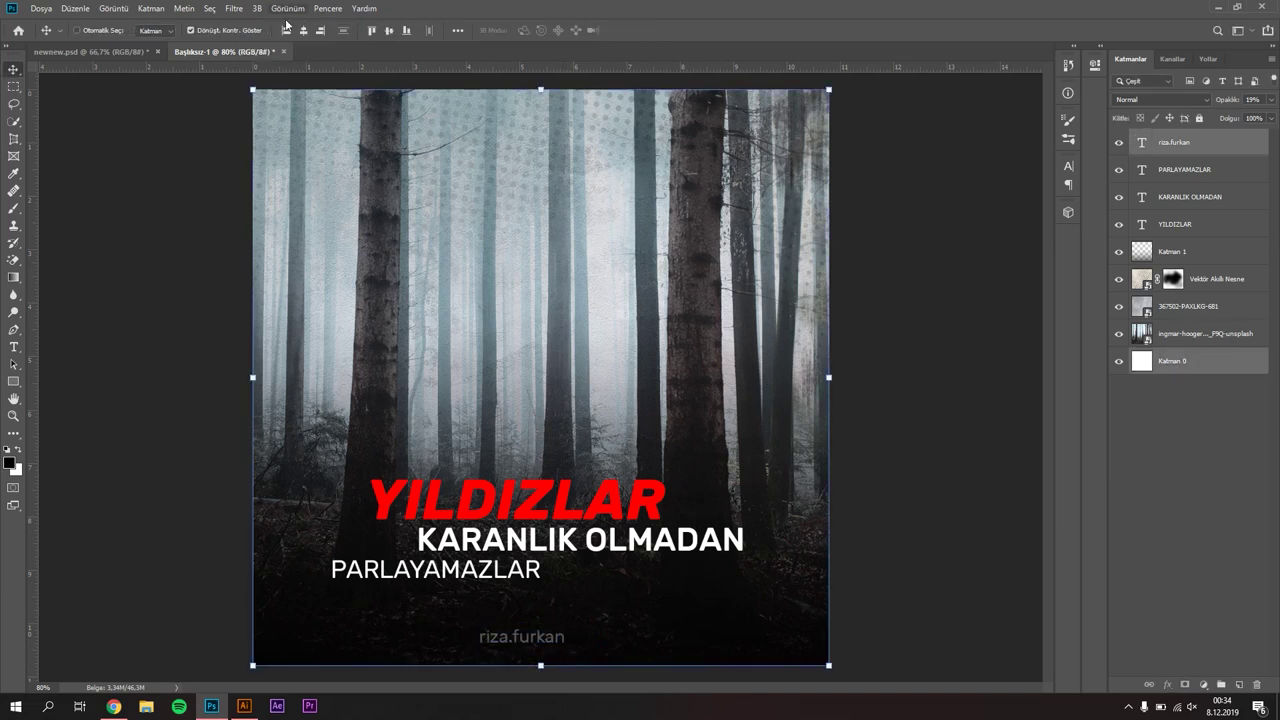
{"action": "left_click", "coordinate": [940, 466]}
{"action": "scroll", "coordinate": [840, 568], "scroll_direction": "down", "scroll_amount": 3}
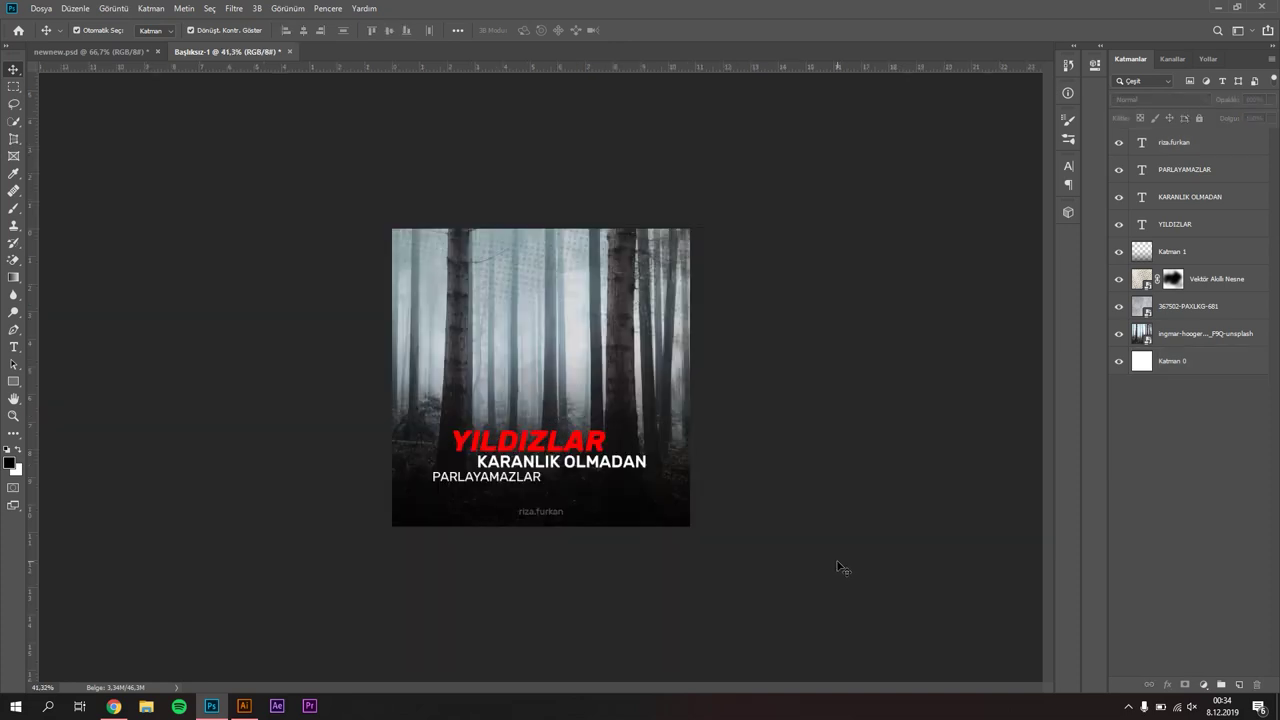